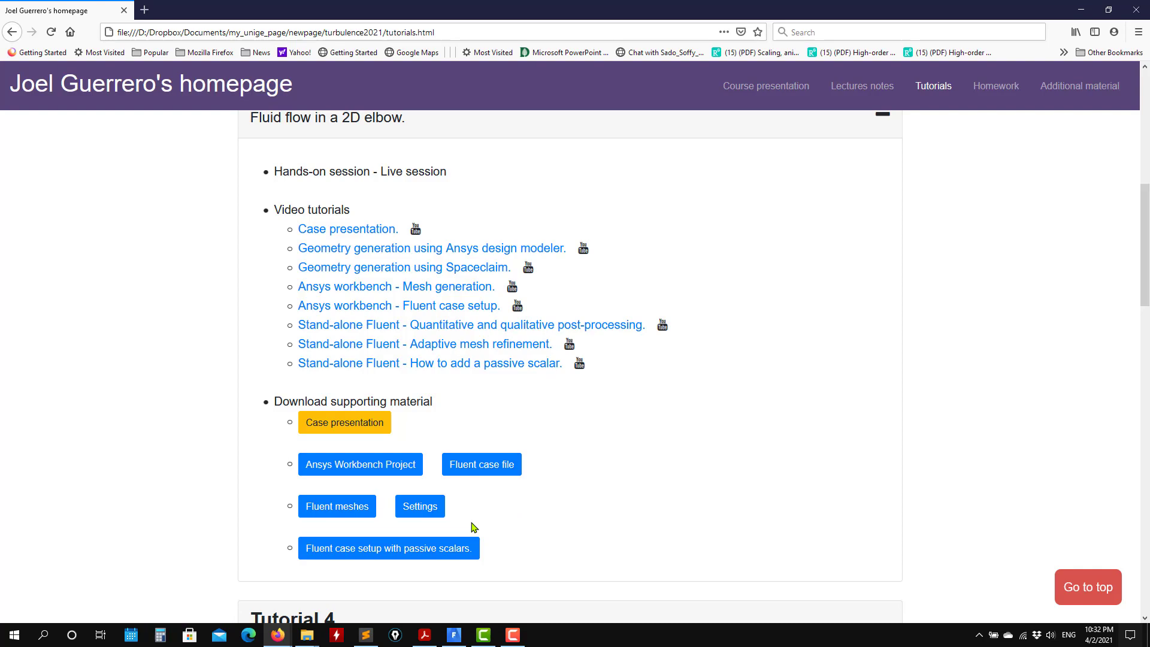
Step: Read case1.cas.h5 with its data, discarding the unsaved refined case
click(1082, 11)
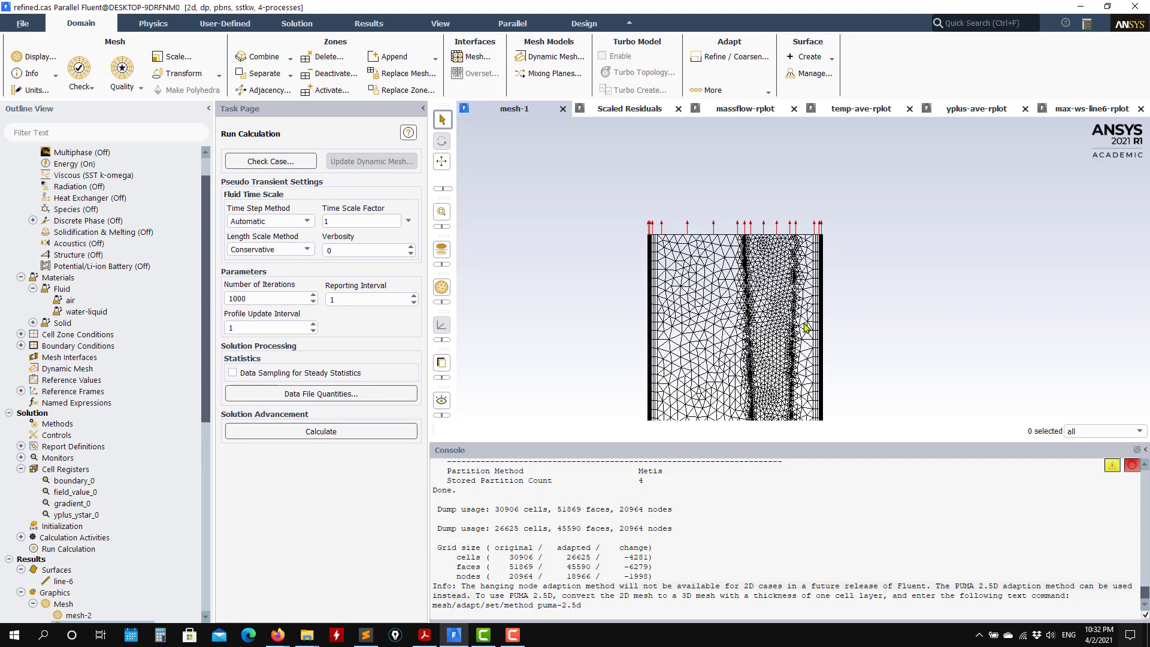
drag(820, 318, 705, 263)
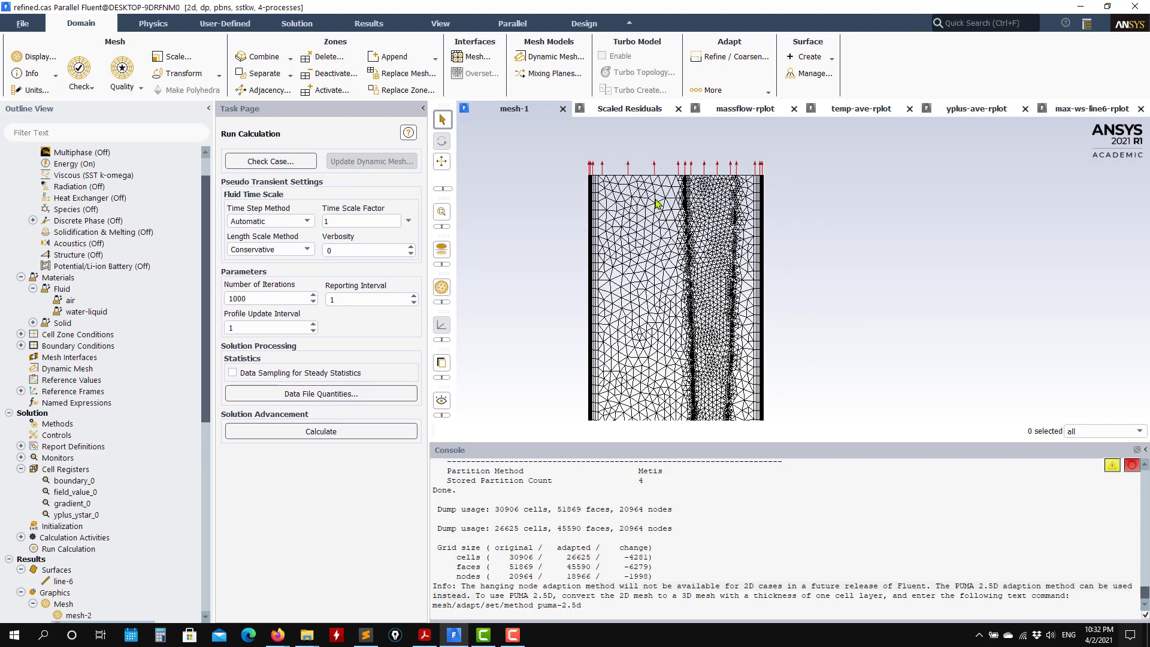
click(27, 27)
mouse_move(27, 40)
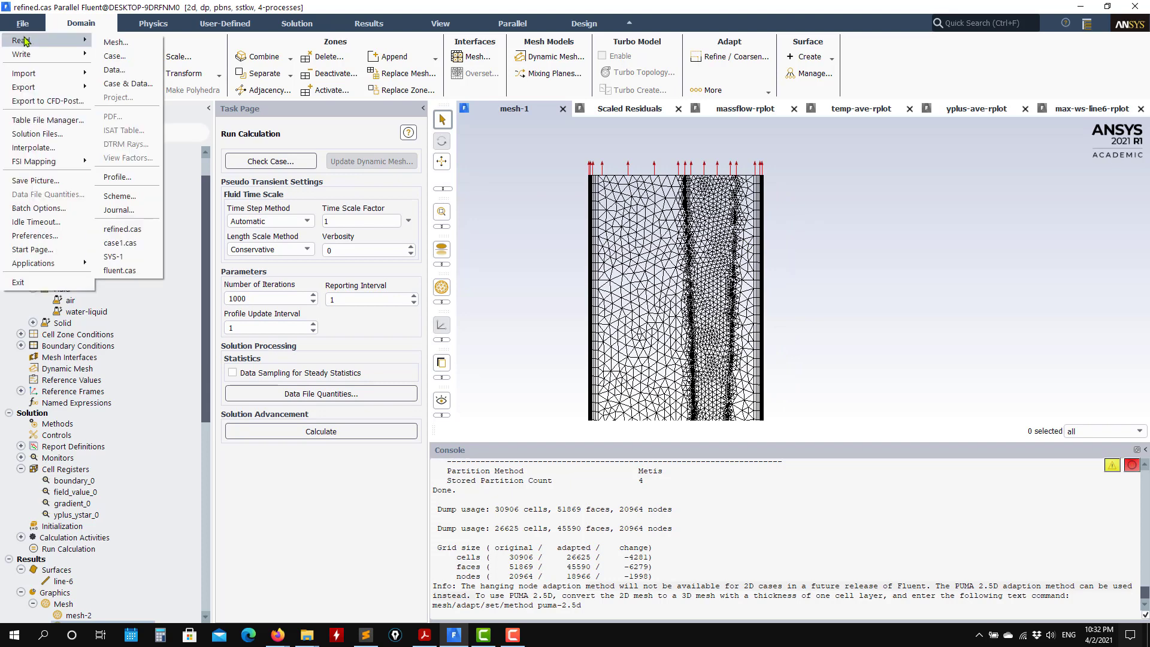
click(123, 83)
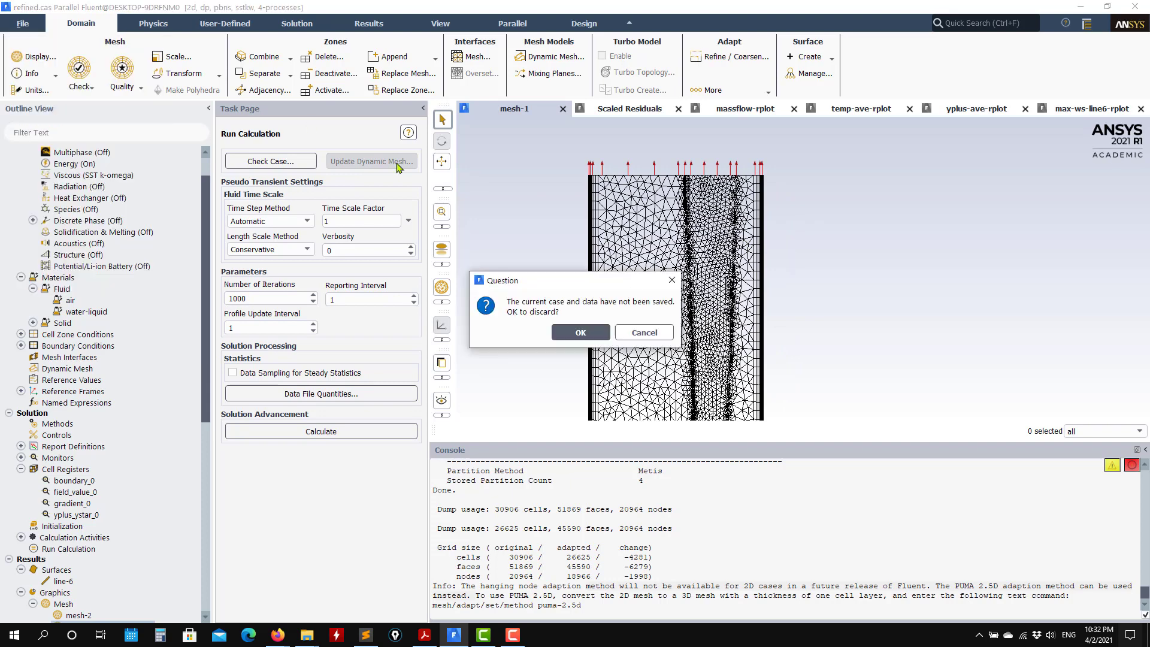
click(568, 333)
click(527, 243)
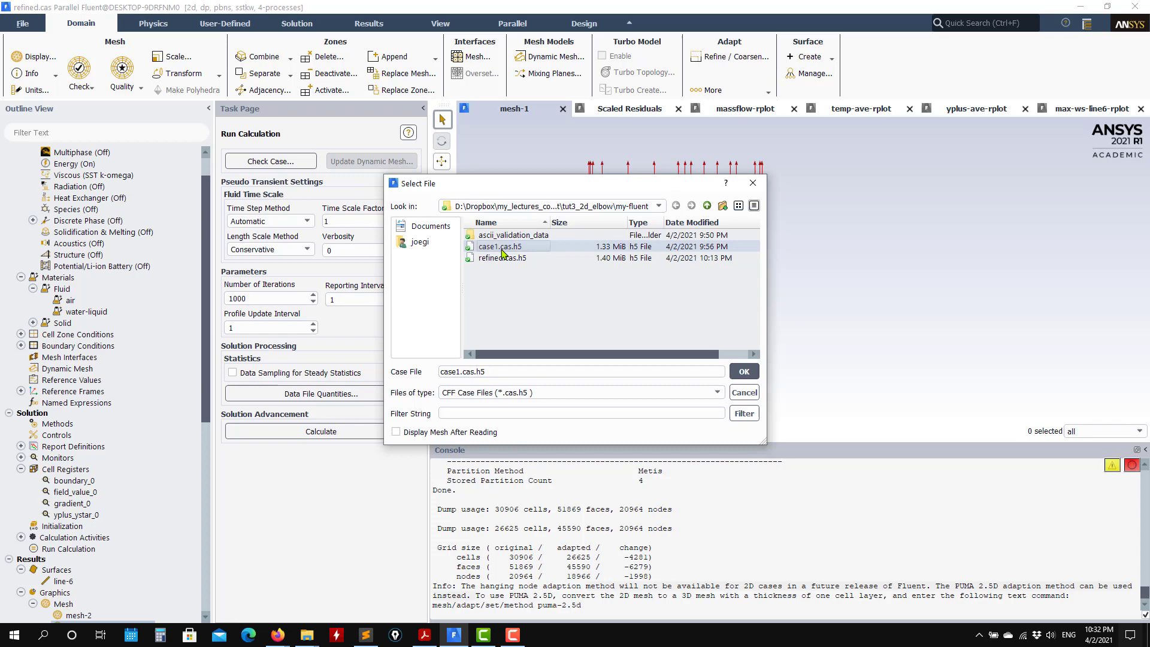
click(744, 295)
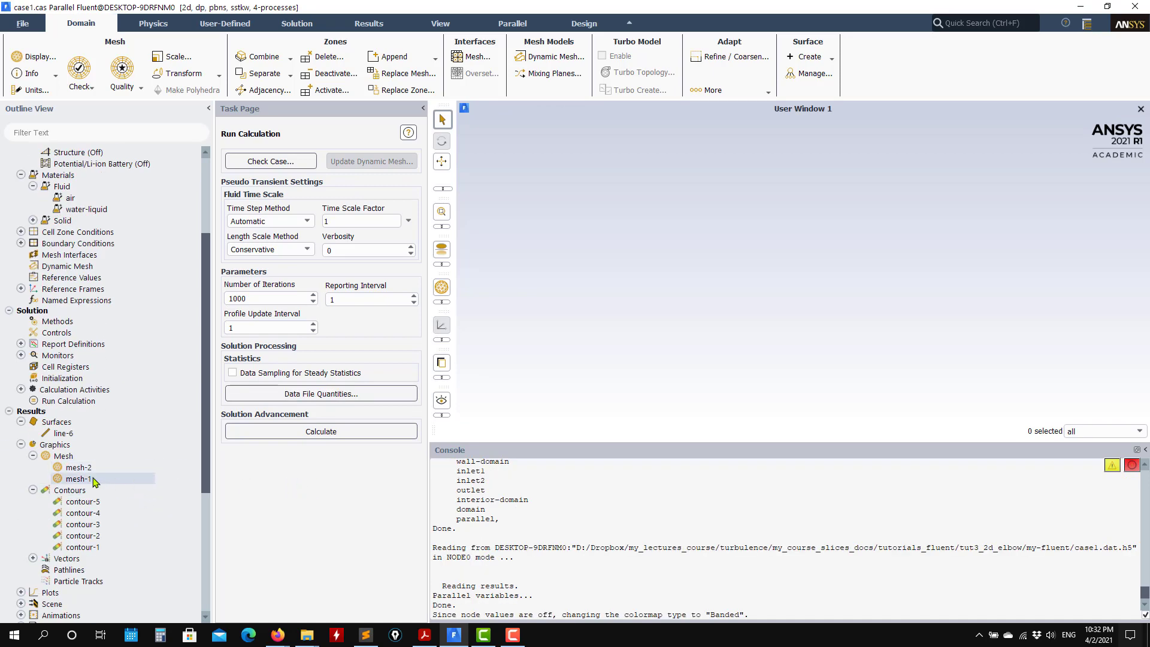
Step: Display the elbow mesh-1 in the graphics window
double_click(78, 479)
click(352, 600)
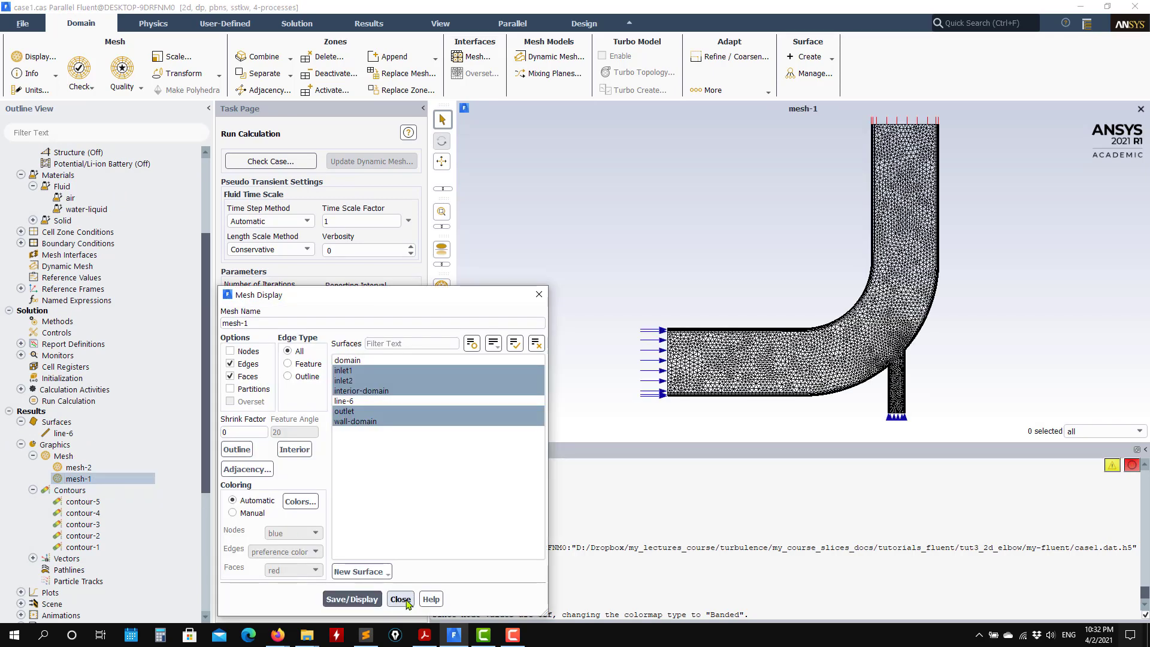
click(401, 599)
Step: Turn off the Energy Equation in the Energy model
scroll(842, 207, up, 5)
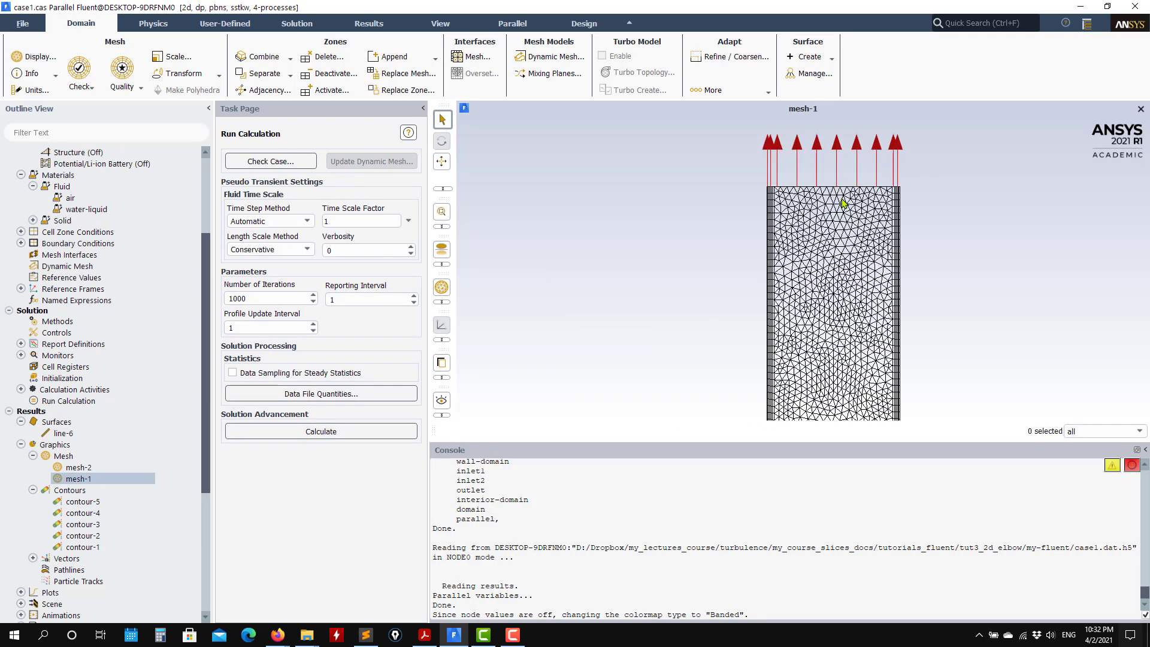
scroll(842, 203, up, 1)
scroll(208, 229, up, 5)
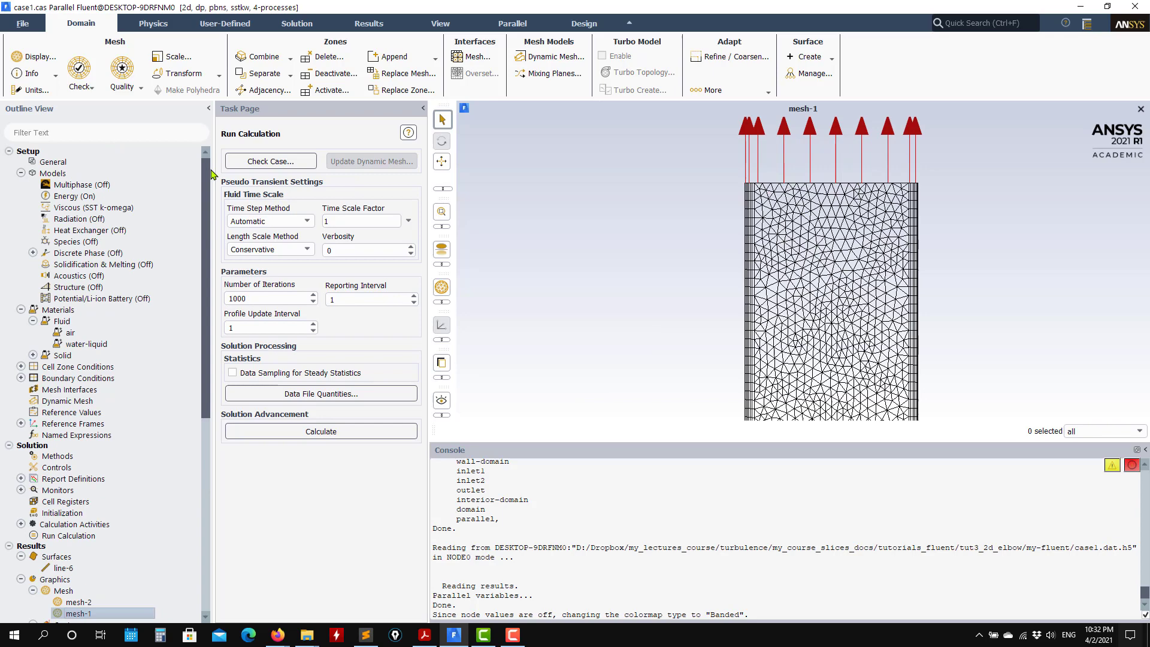
double_click(73, 195)
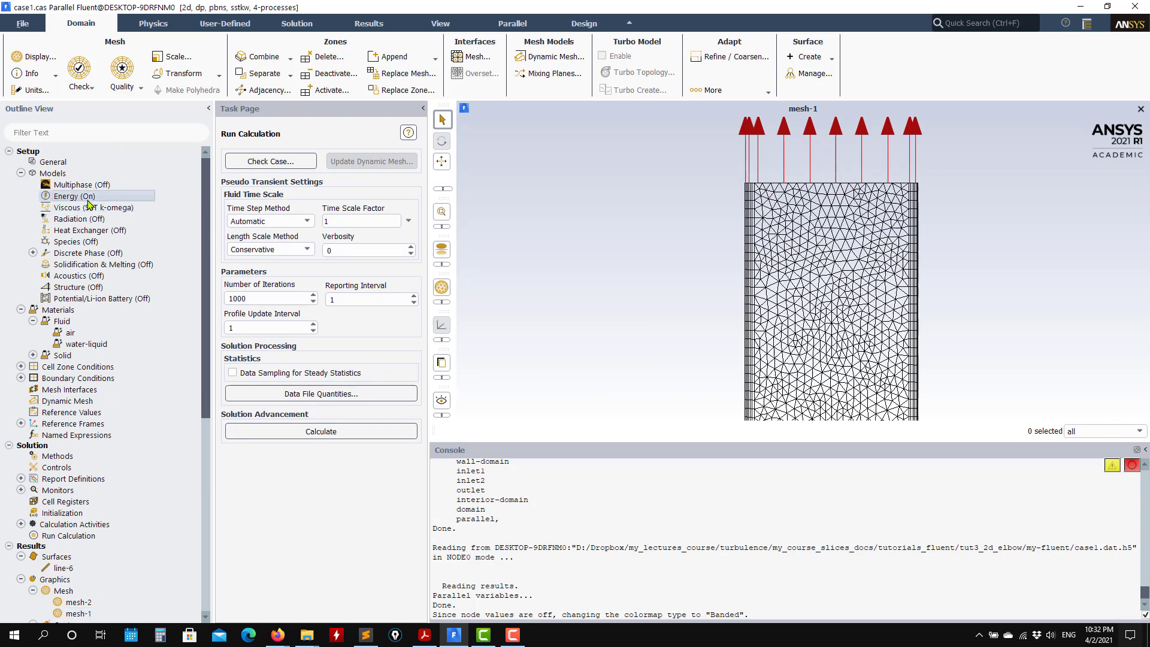
click(232, 326)
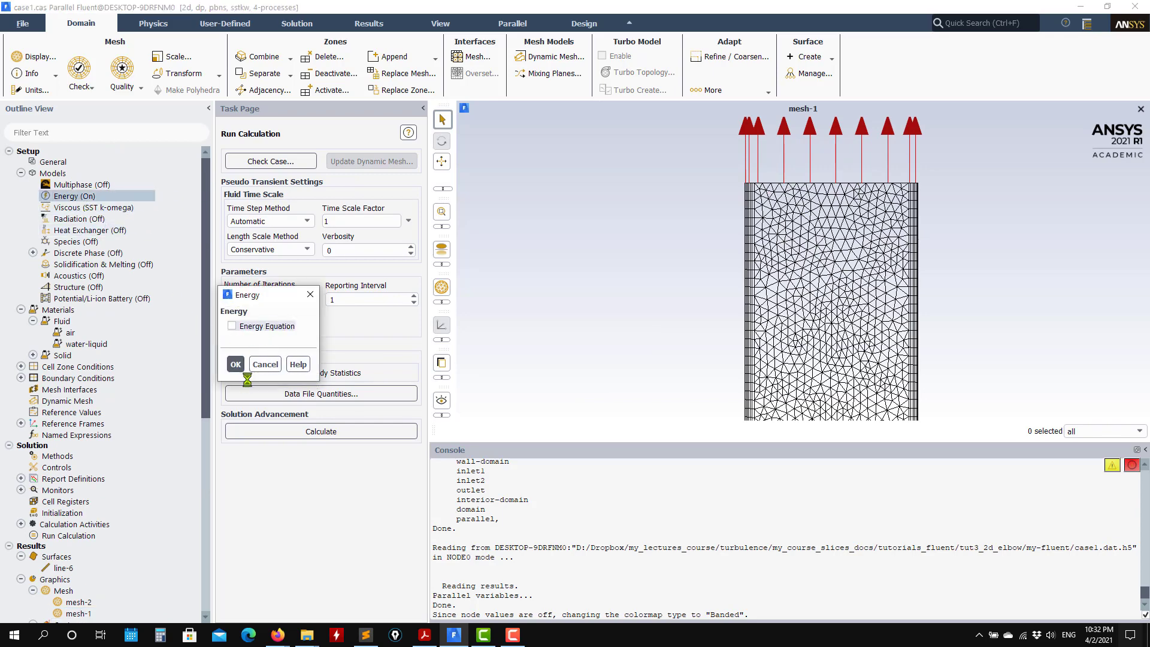
click(236, 364)
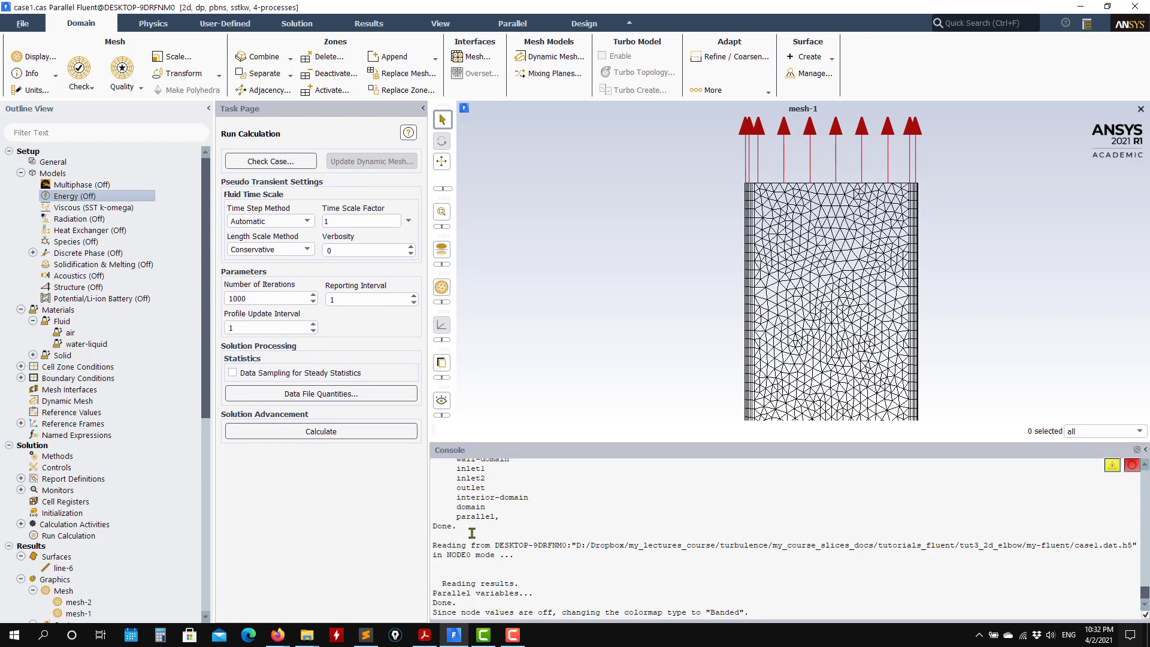
double_click(83, 344)
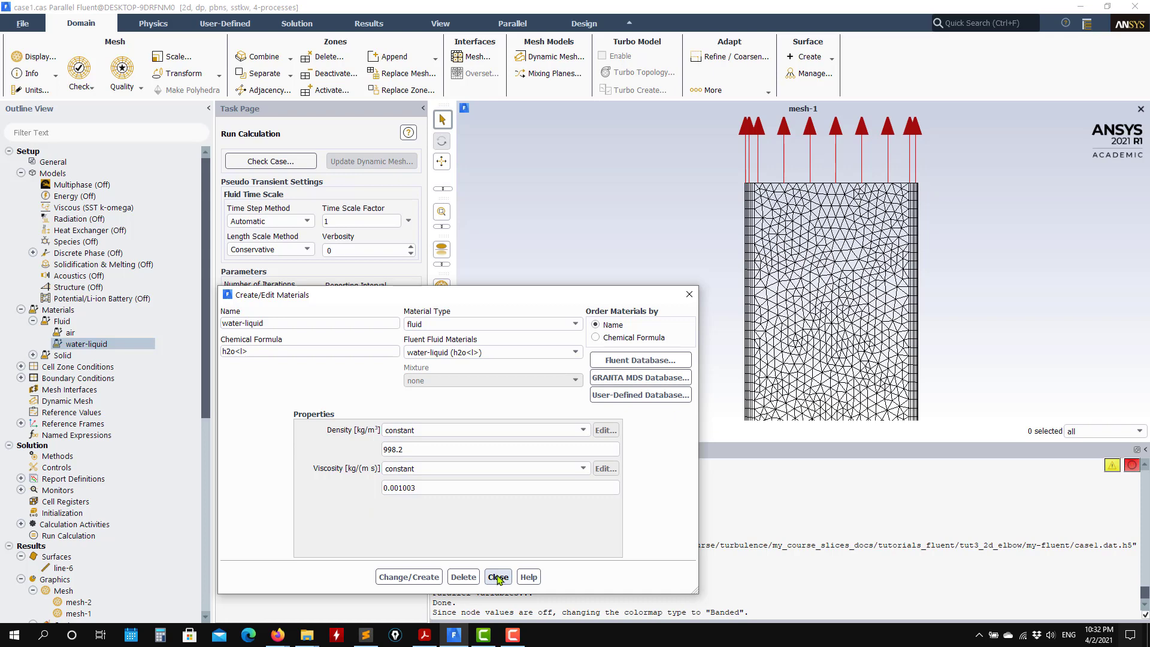
click(498, 577)
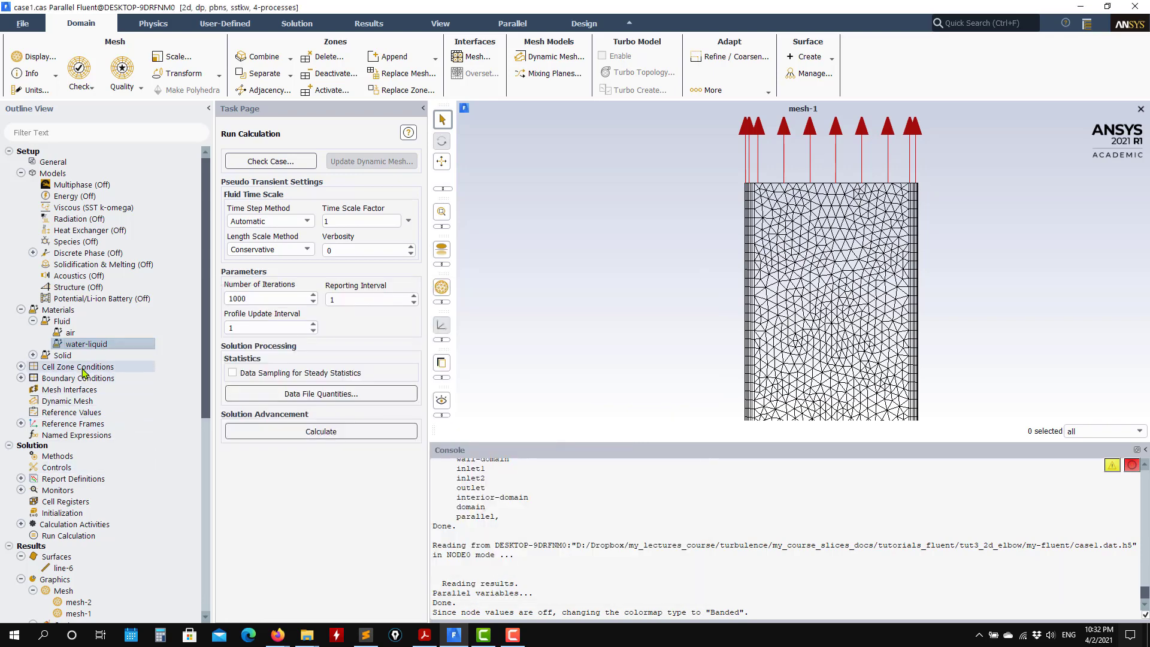
scroll(667, 313, down, 6)
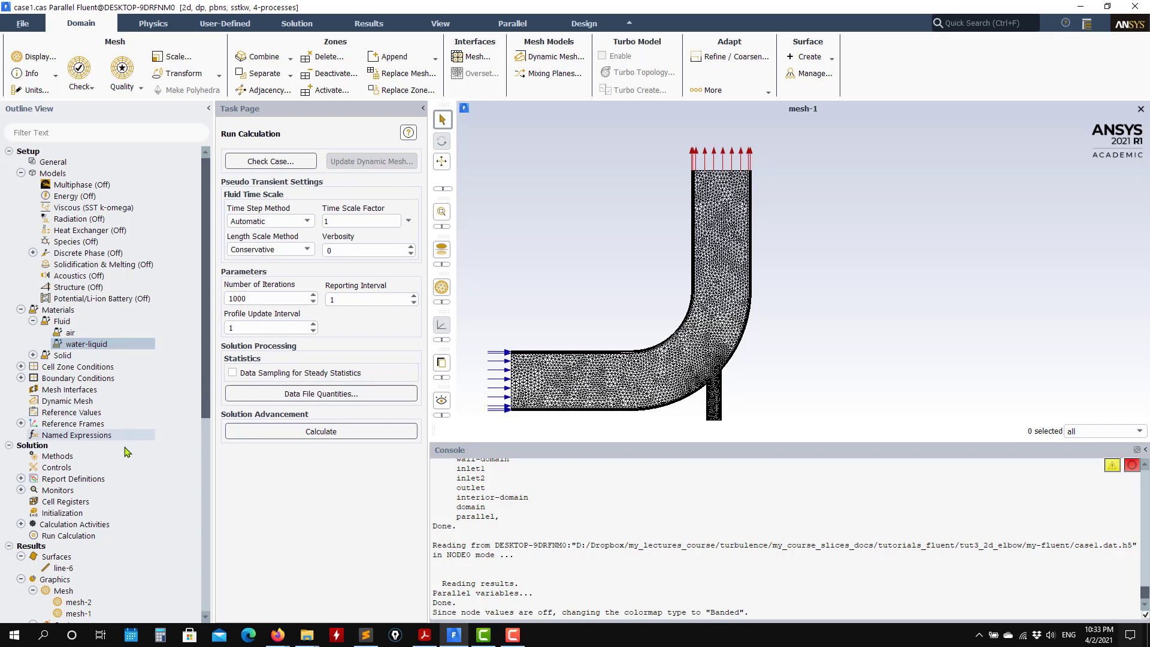
scroll(127, 451, down, 7)
scroll(127, 451, down, 3)
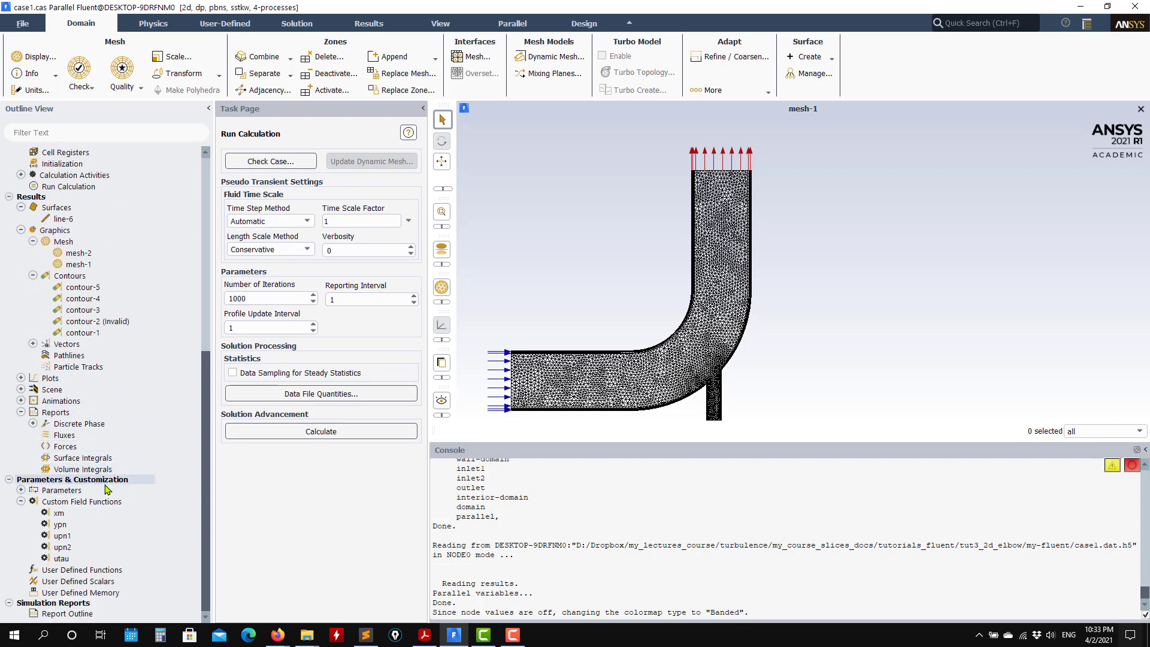
Step: Create 2 new user-defined scalars and acknowledge the material properties notice
right_click(83, 587)
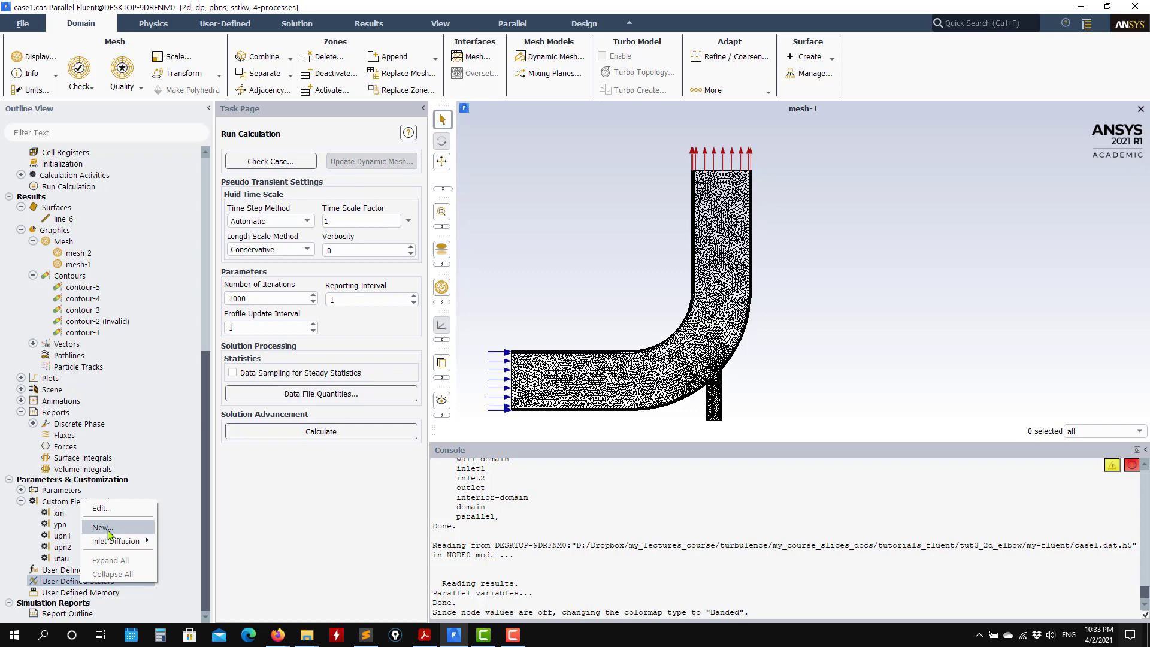
click(110, 532)
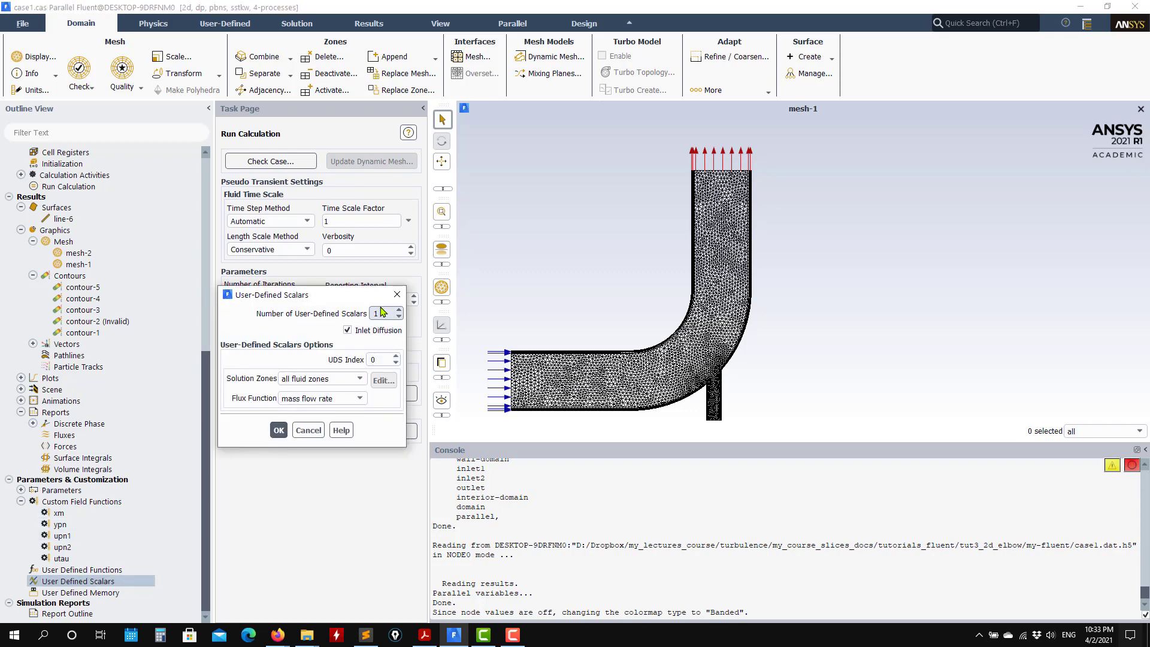
click(399, 309)
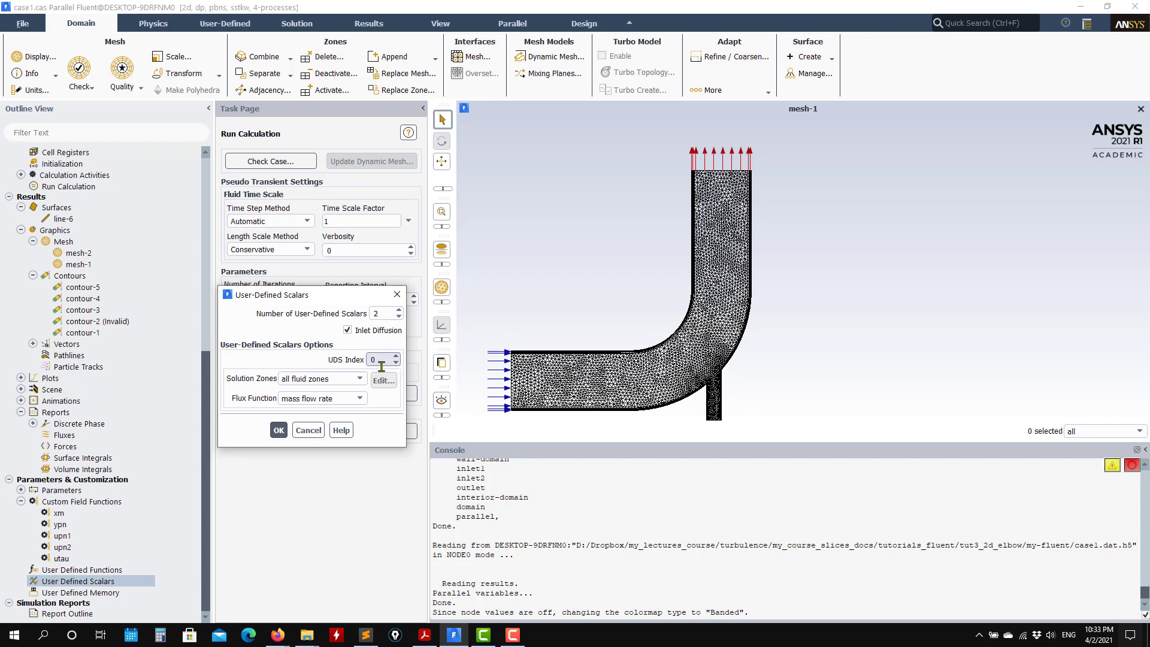
click(279, 430)
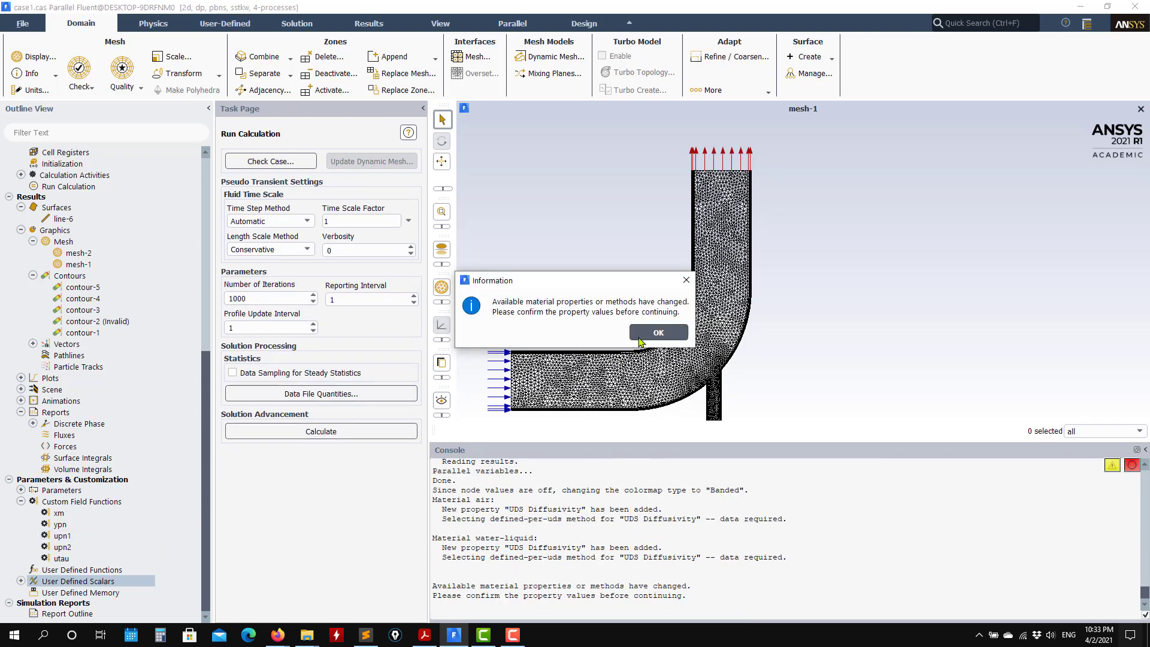
click(640, 342)
Step: Expand the scalars to review uds-0 unchanged, then select uds-1
click(21, 581)
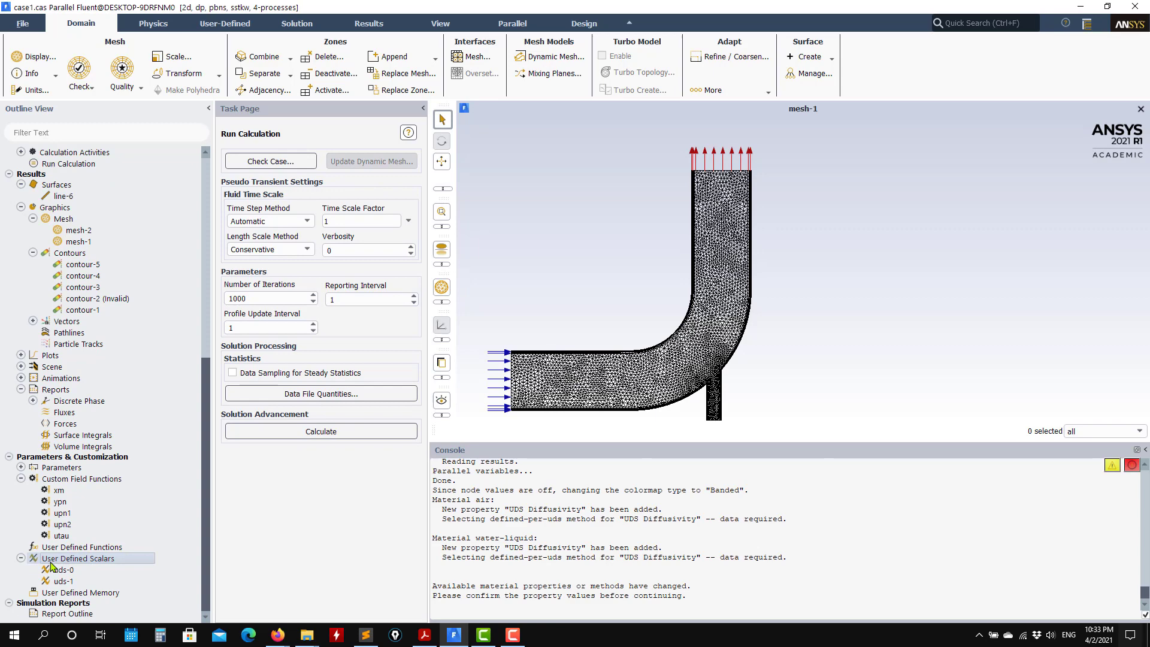
click(56, 560)
double_click(63, 571)
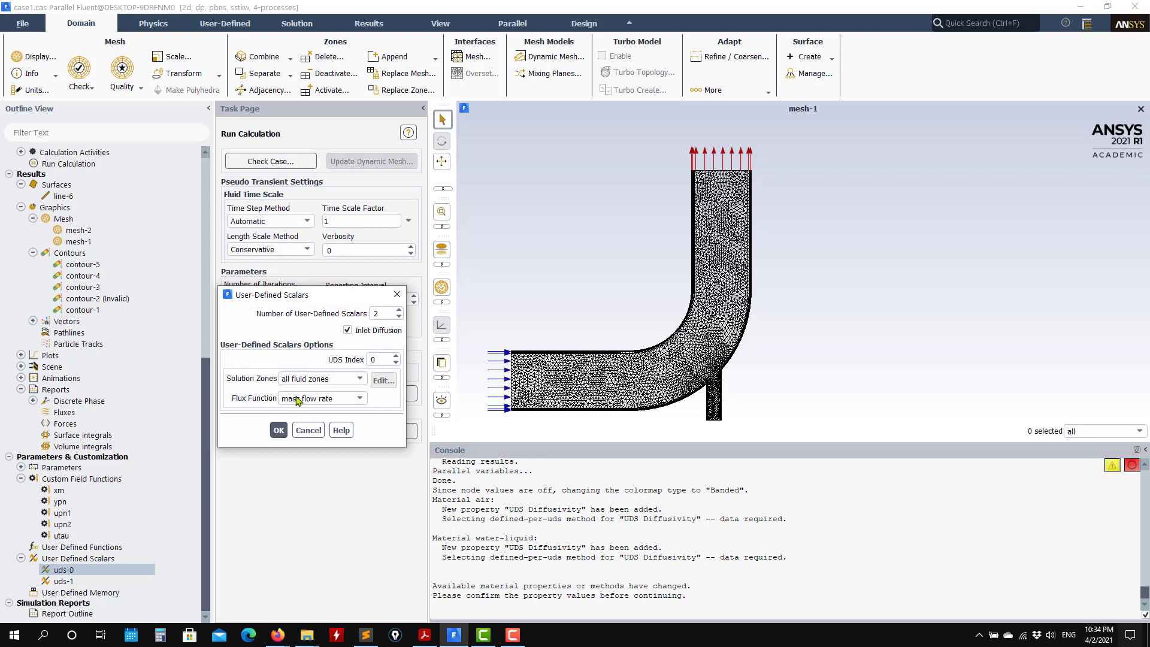
click(309, 430)
click(68, 584)
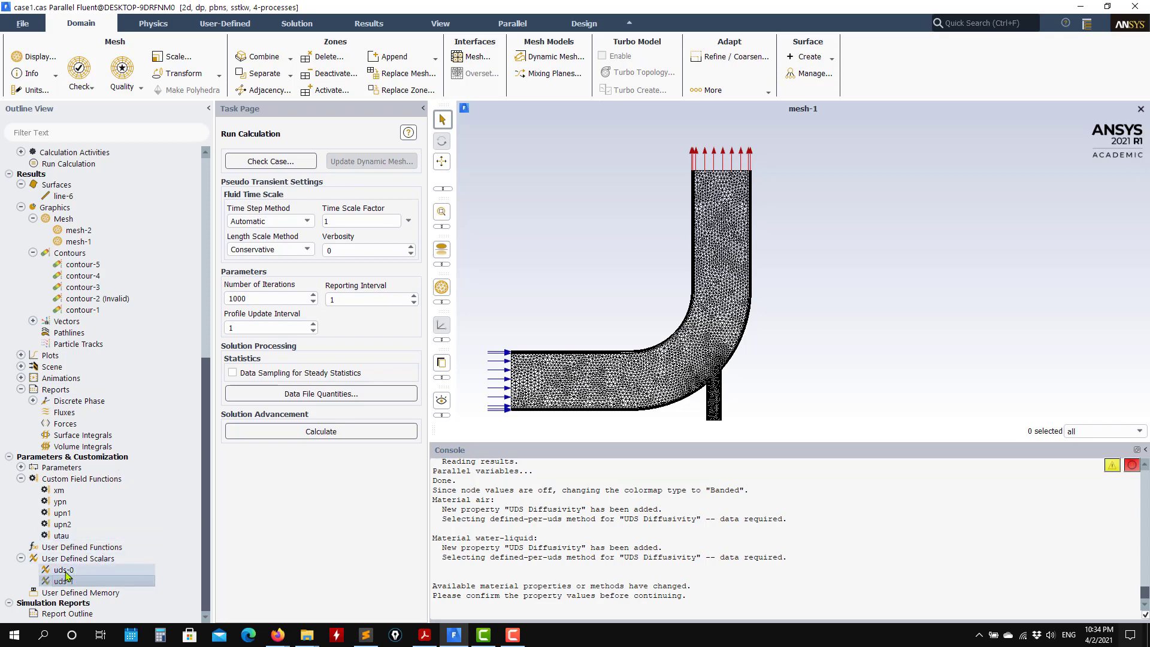
Step: Switch water-liquid's UDS diffusivity to defined-per-uds
scroll(67, 576, up, 10)
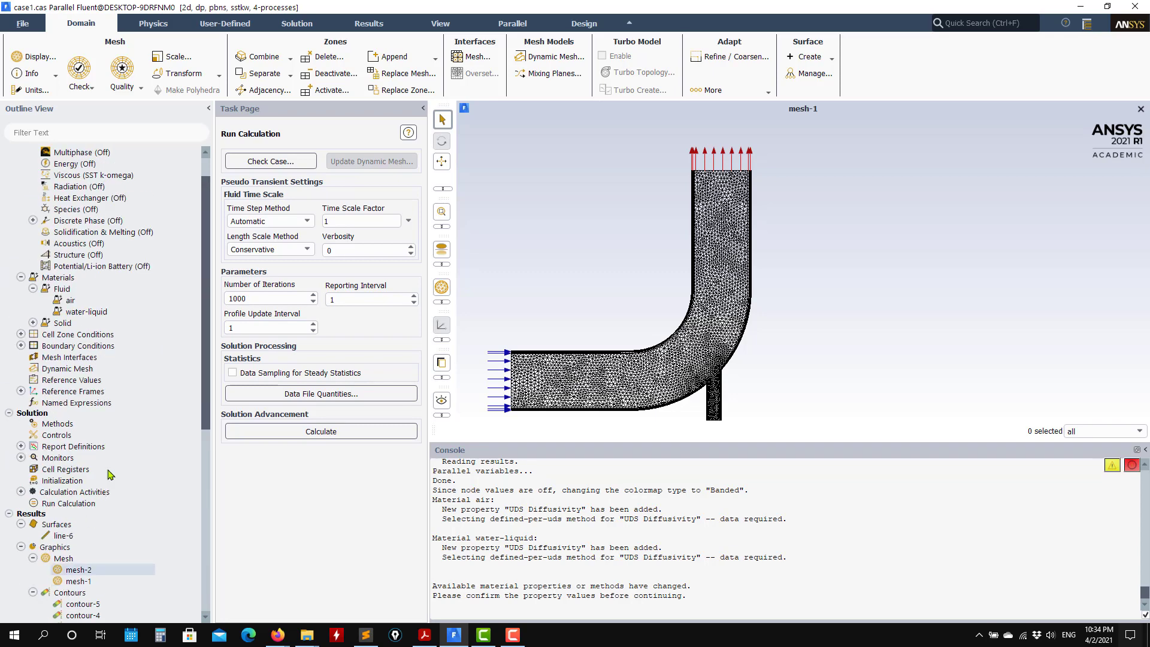
scroll(111, 475, up, 1)
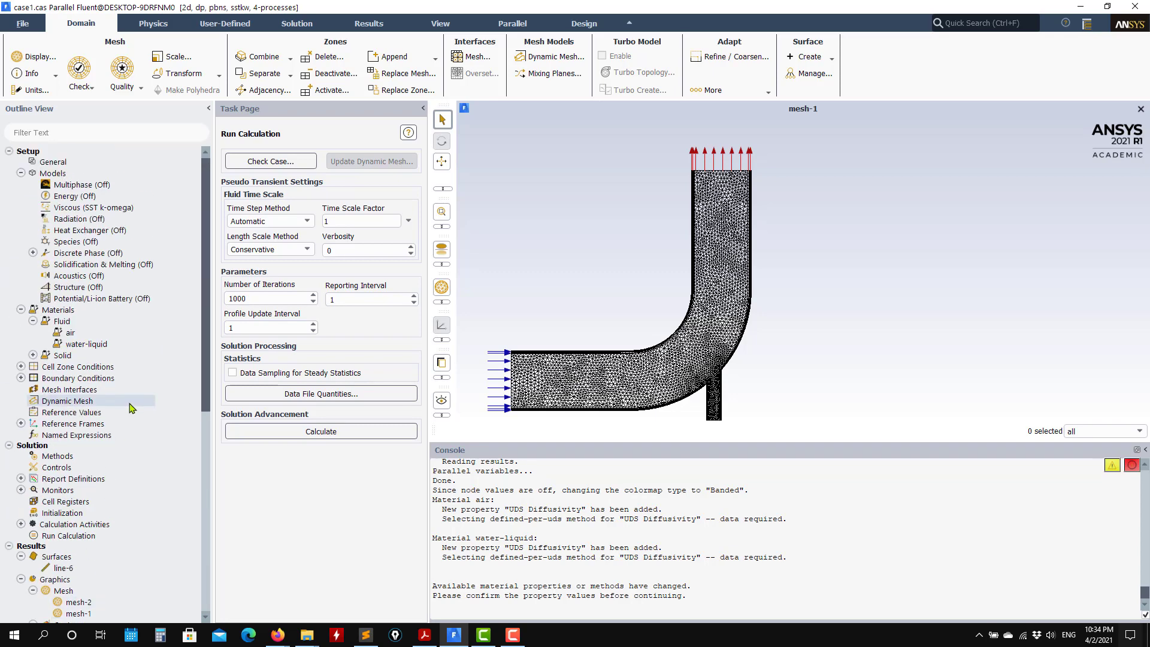
double_click(89, 344)
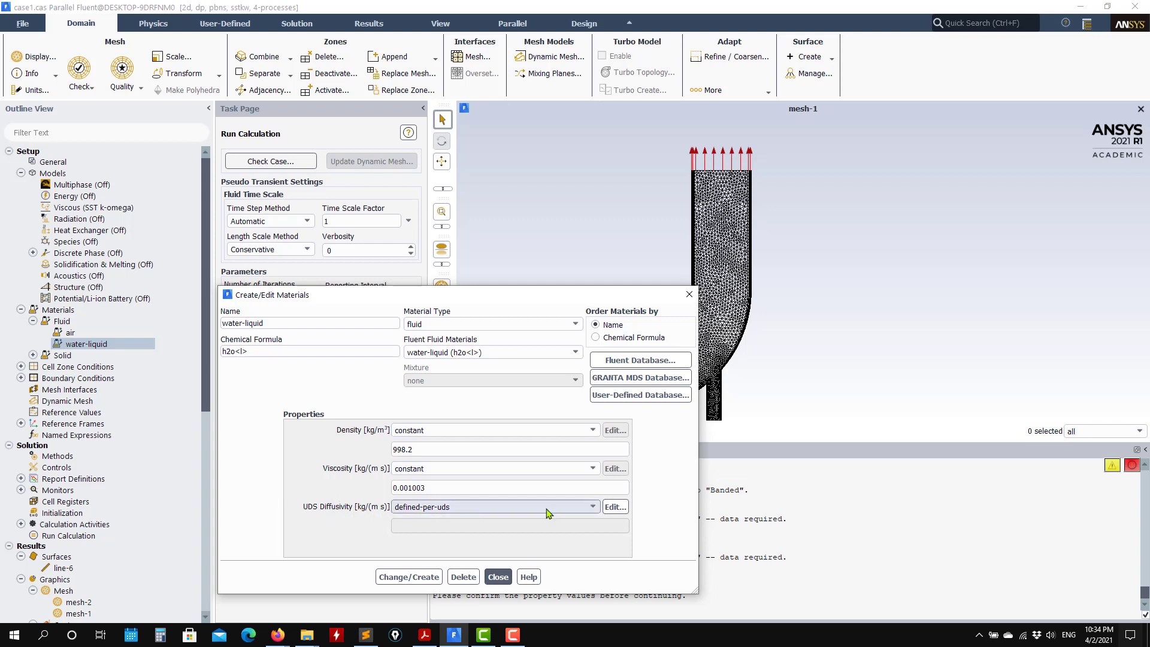
click(588, 506)
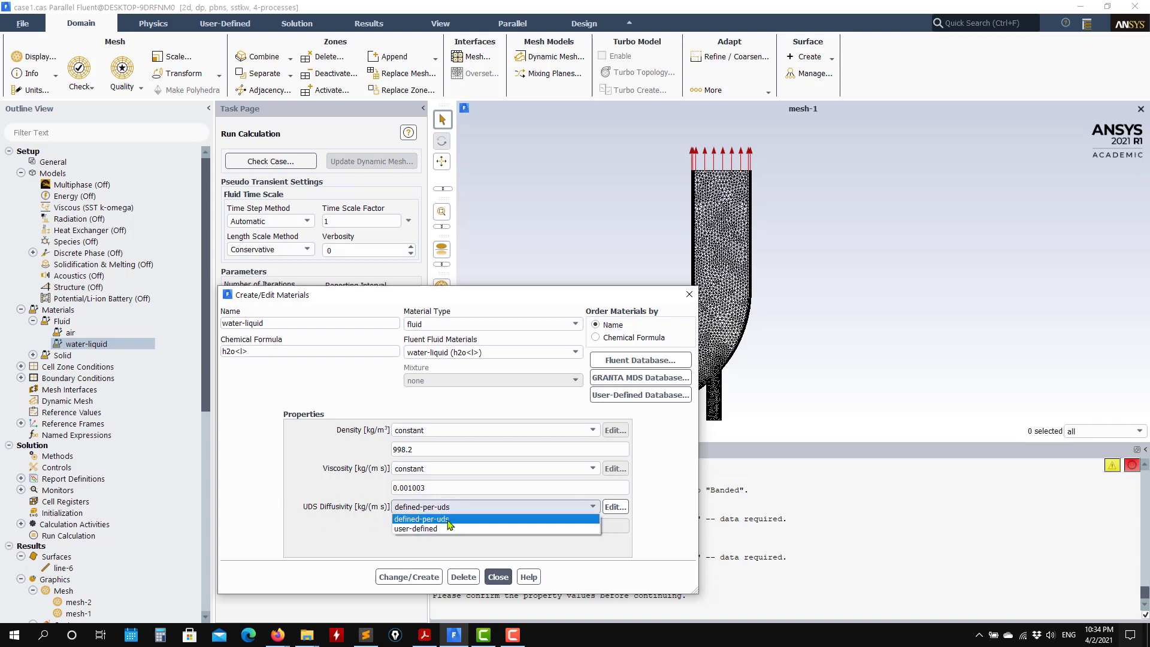
click(413, 523)
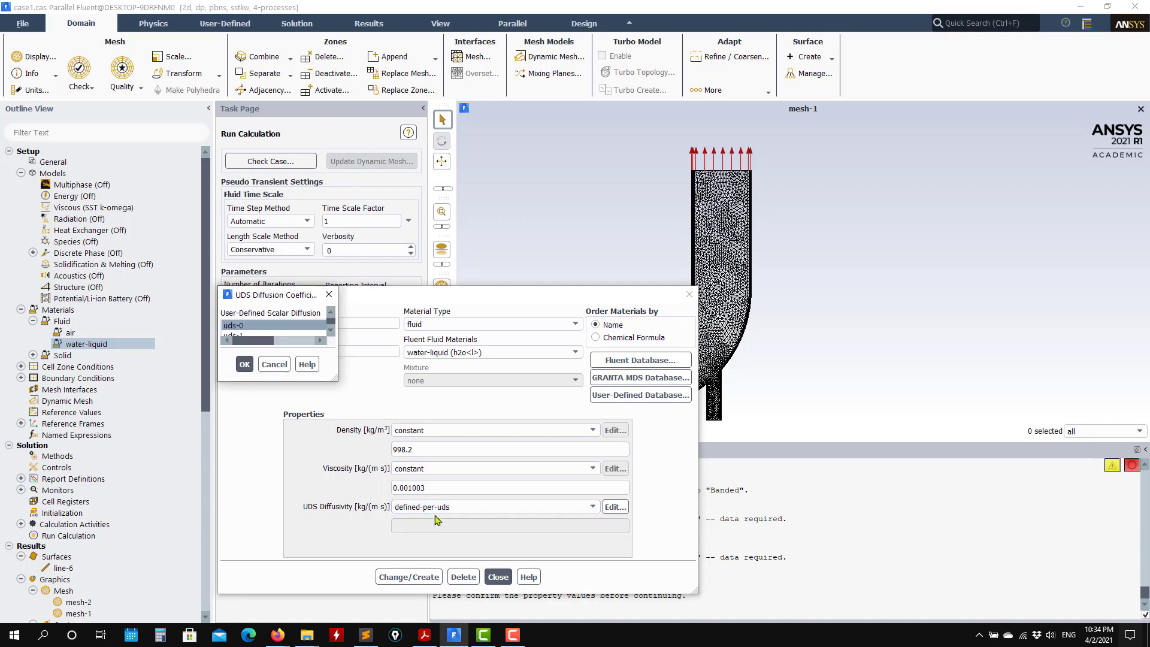
Step: Enter 0 as the uds-1 diffusion coefficient, confirm, and close the materials dialog
click(257, 329)
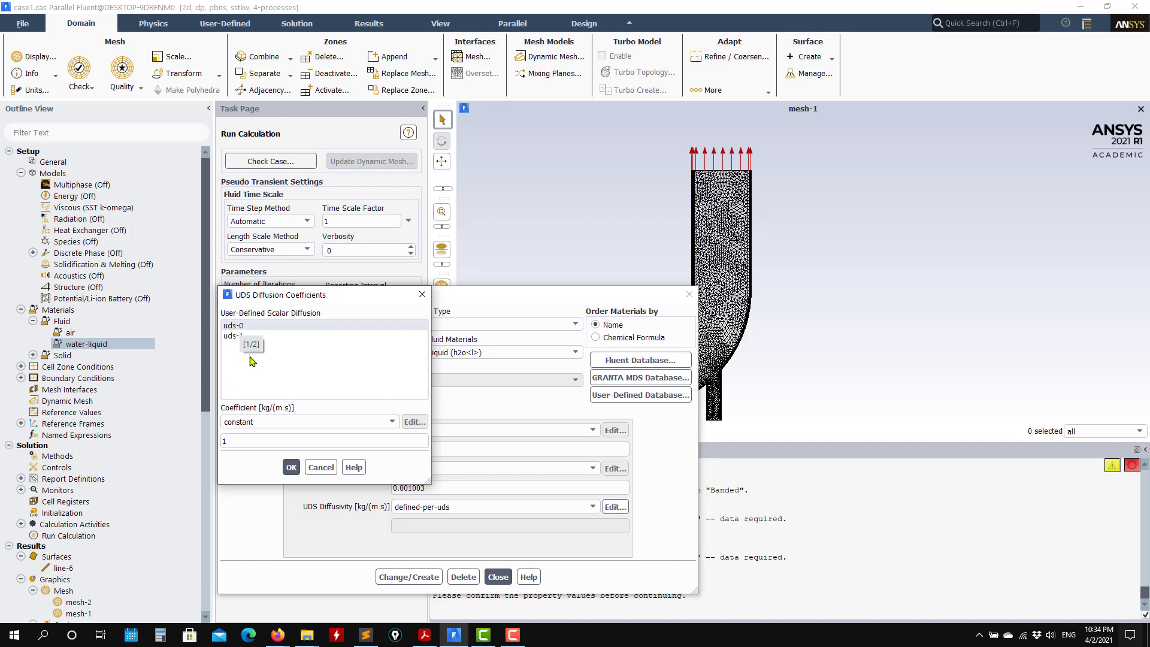
double_click(243, 442)
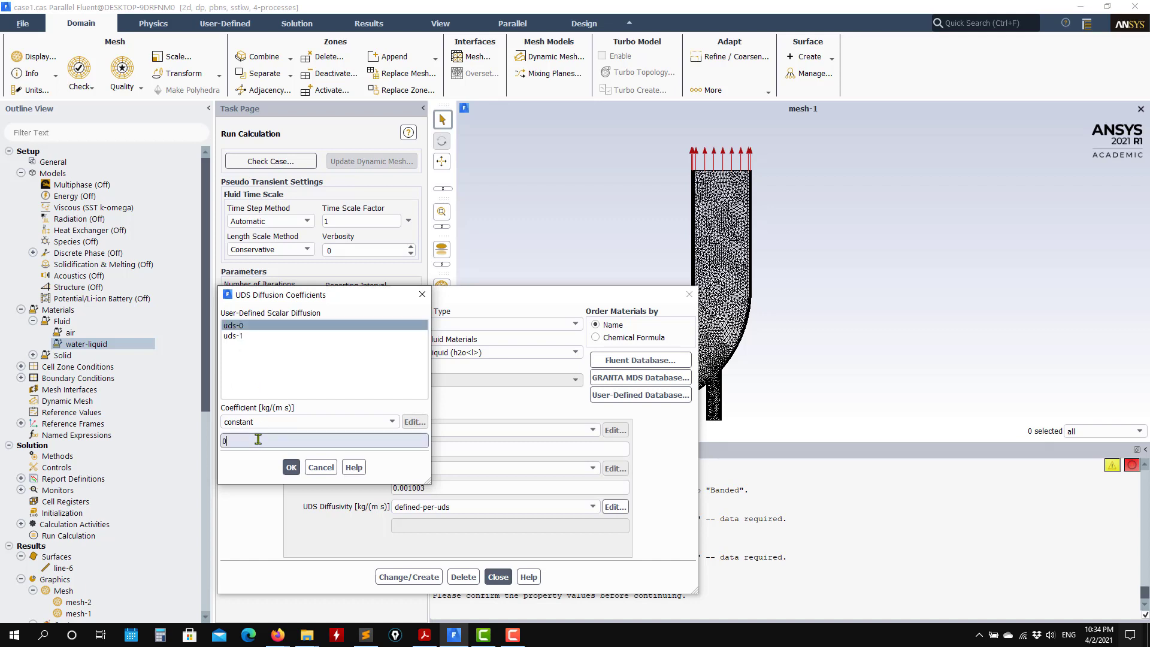
key(Down)
double_click(219, 441)
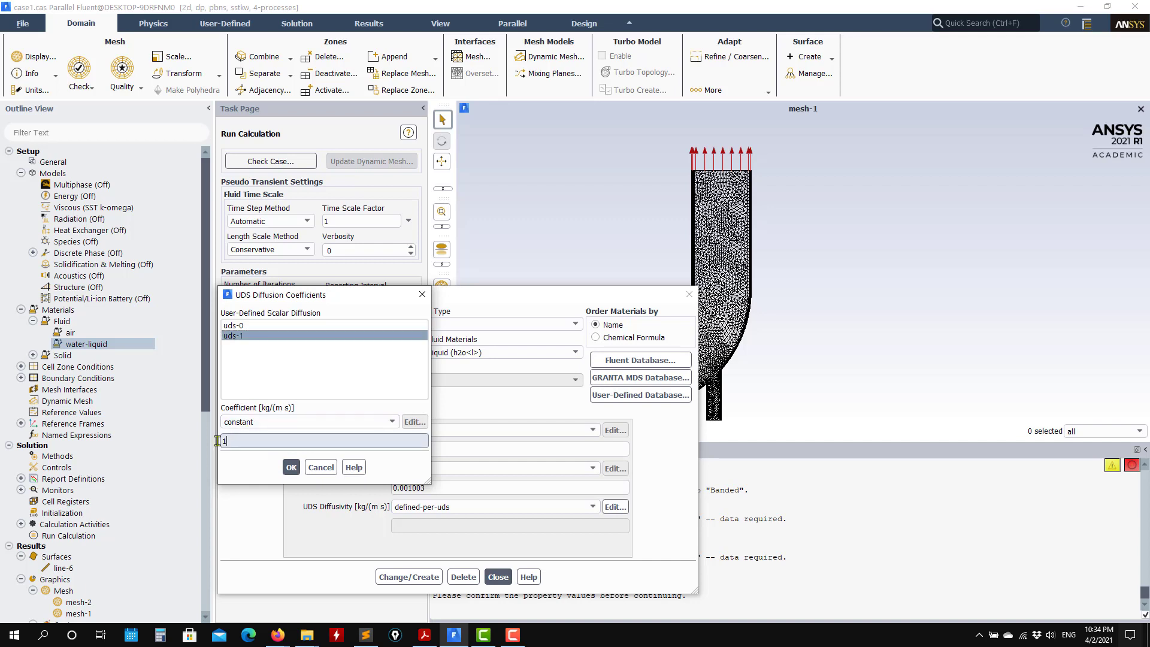
text(0)
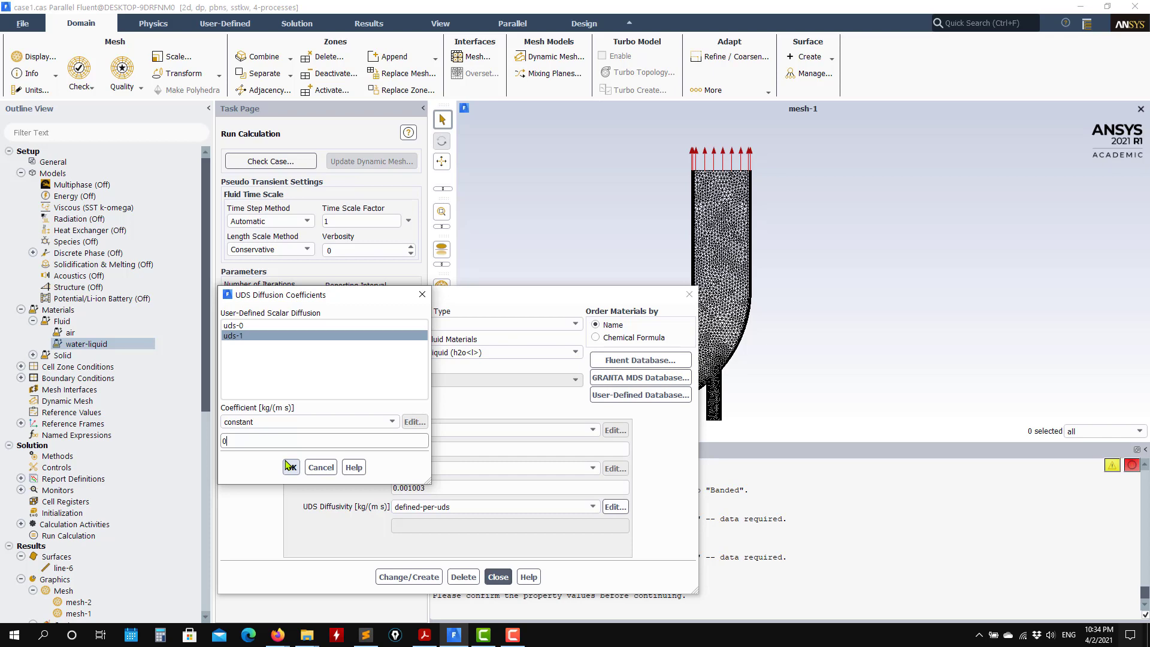
click(290, 466)
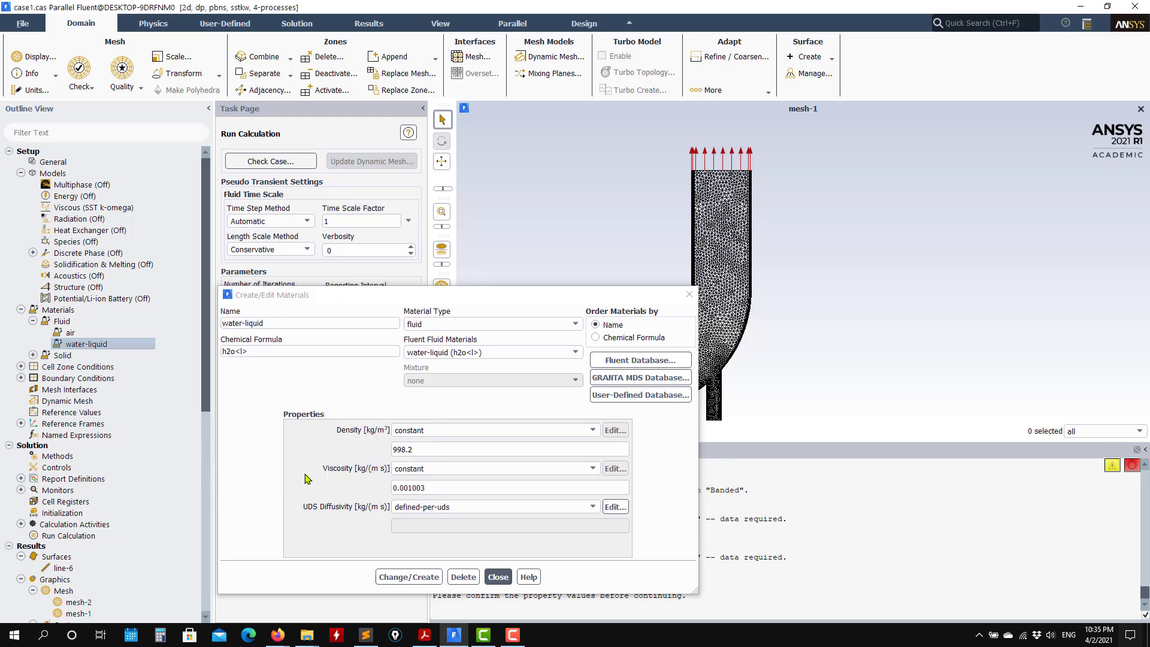
click(498, 577)
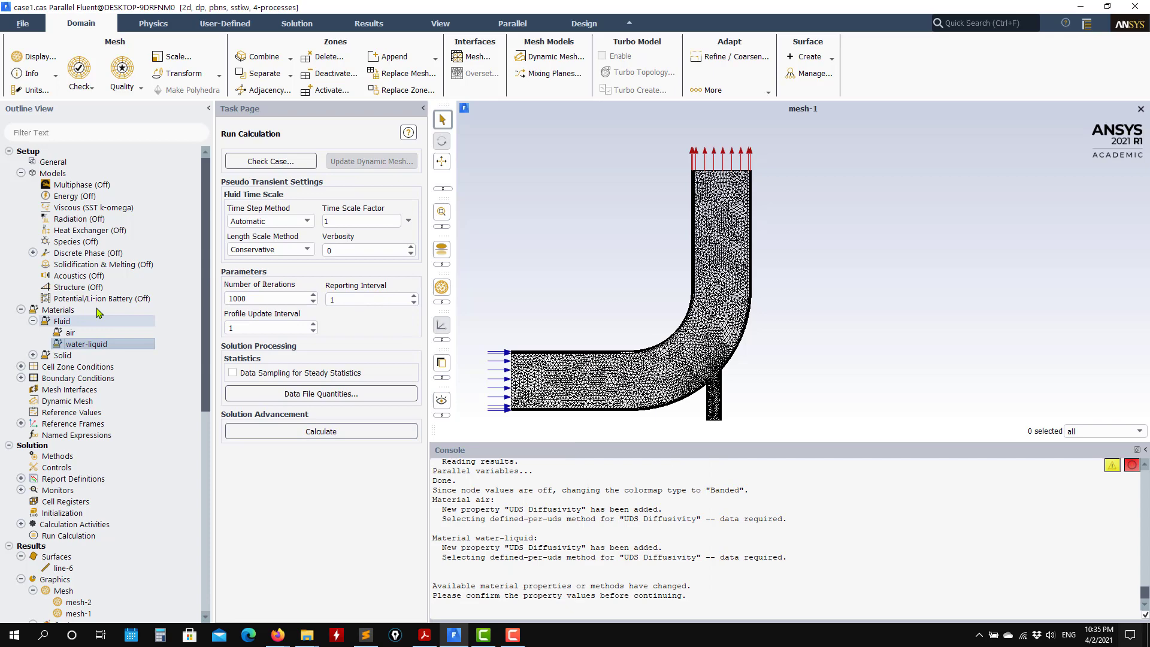
Step: Open inlet1's boundary conditions on the UDS tab
click(21, 378)
double_click(100, 382)
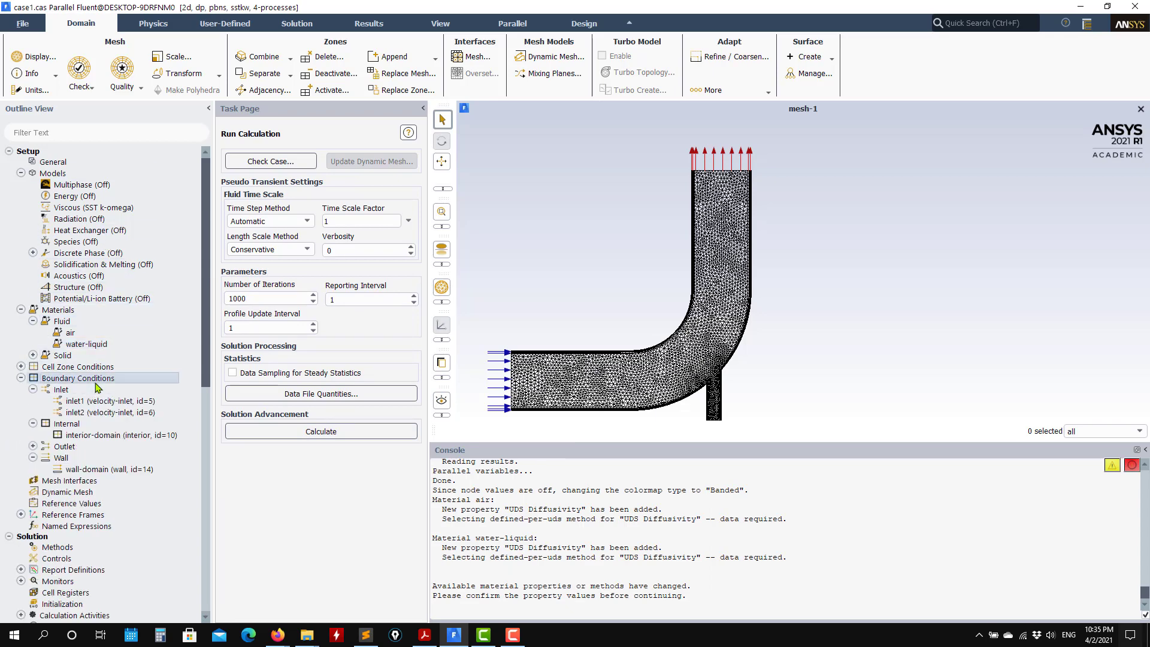
click(234, 176)
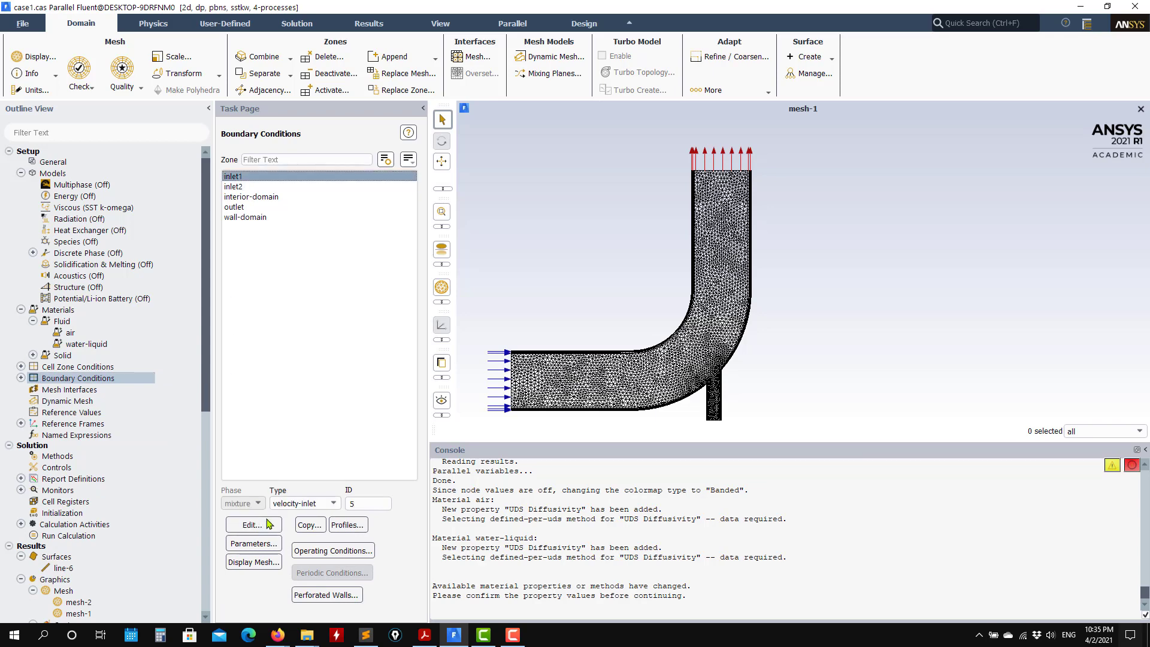
click(273, 525)
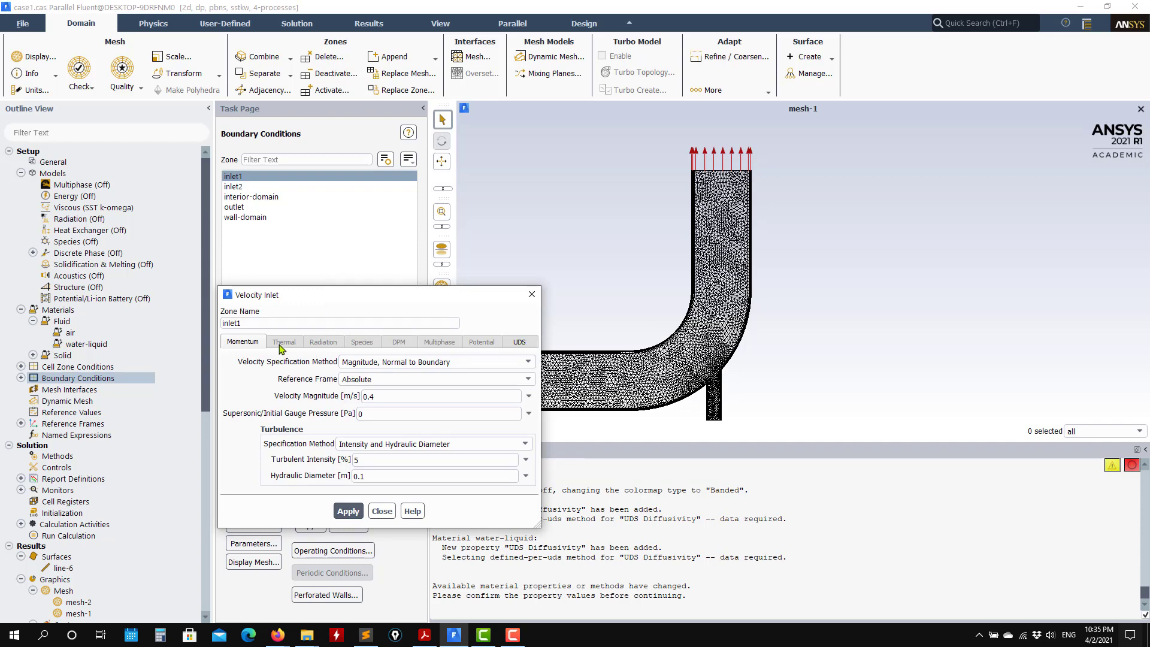
click(521, 343)
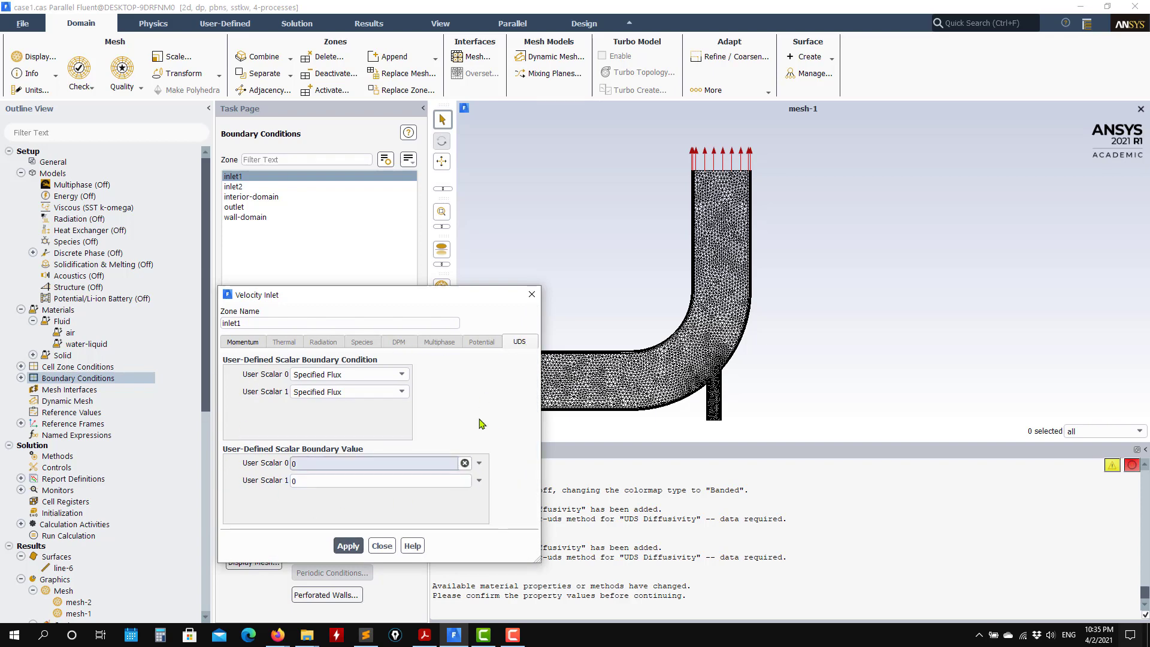
Step: Make both inlet1 scalars Specified Value, User Scalar 0 = 1 and User Scalar 1 = 0, and apply
drag(441, 295, 280, 160)
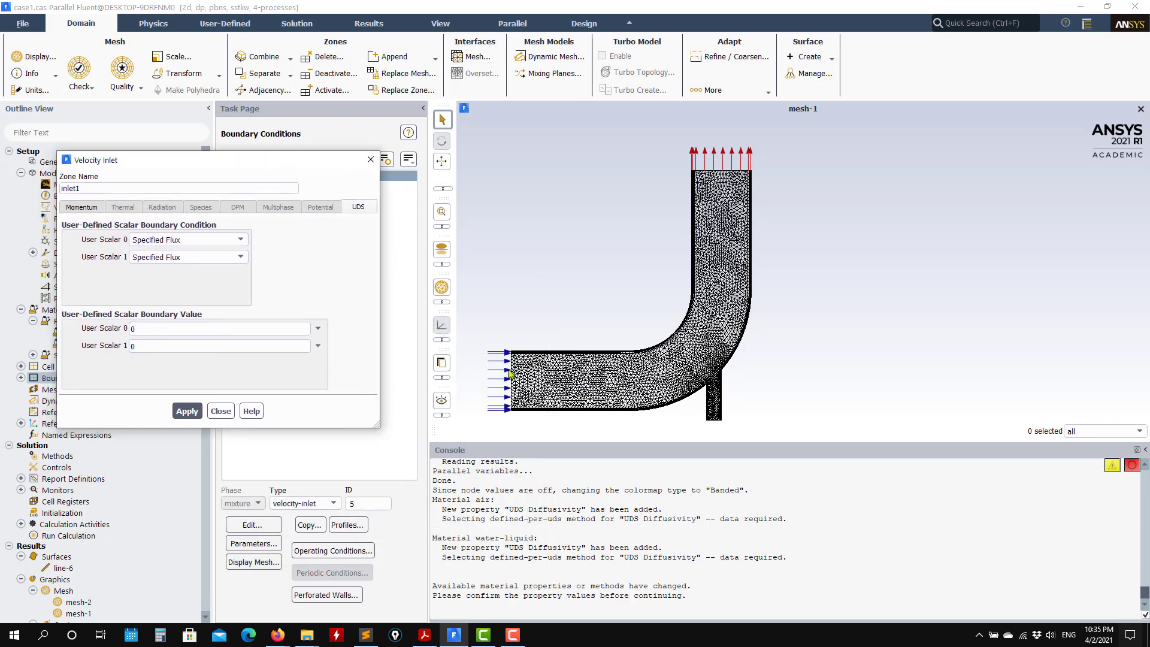
drag(155, 328, 114, 329)
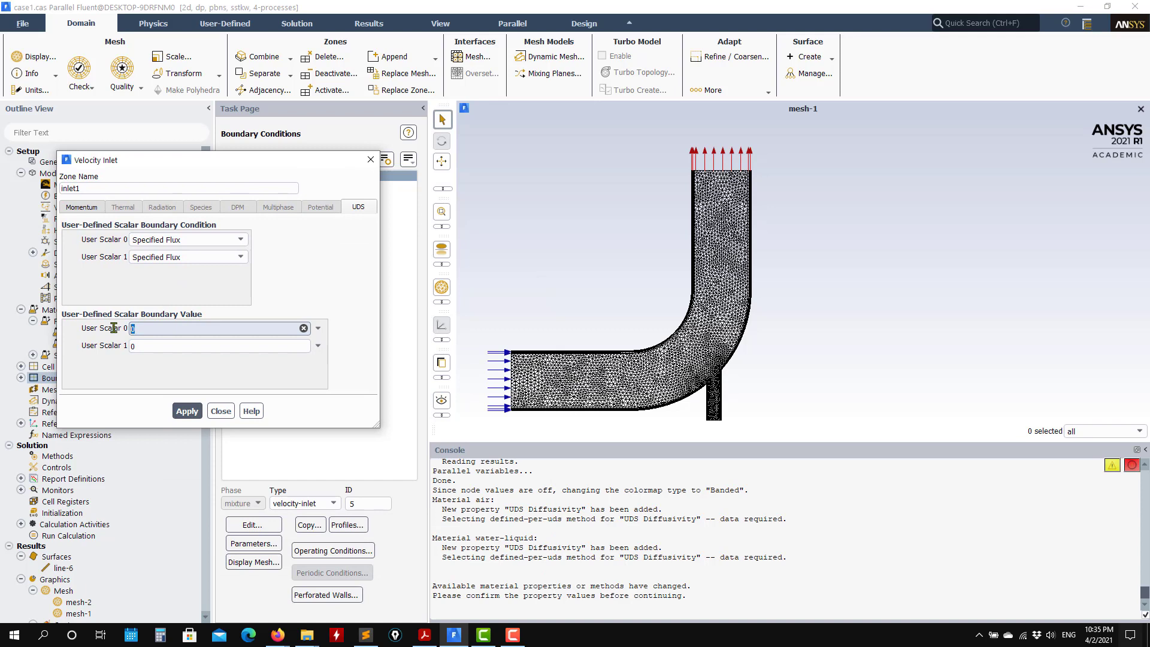
text(1)
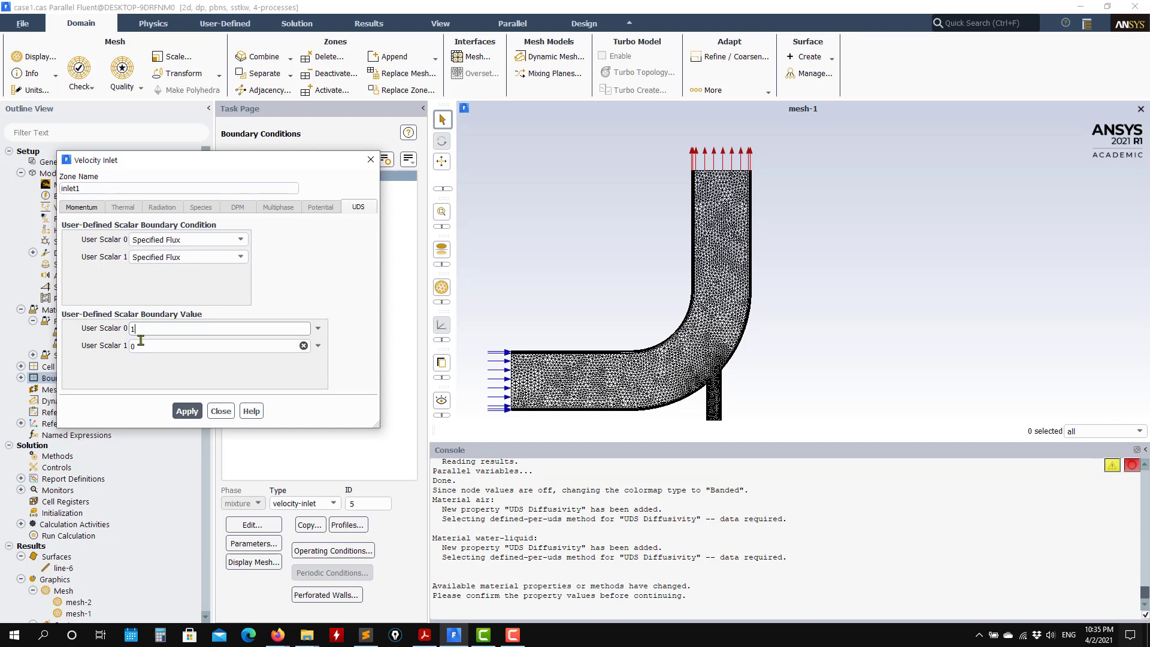
click(207, 239)
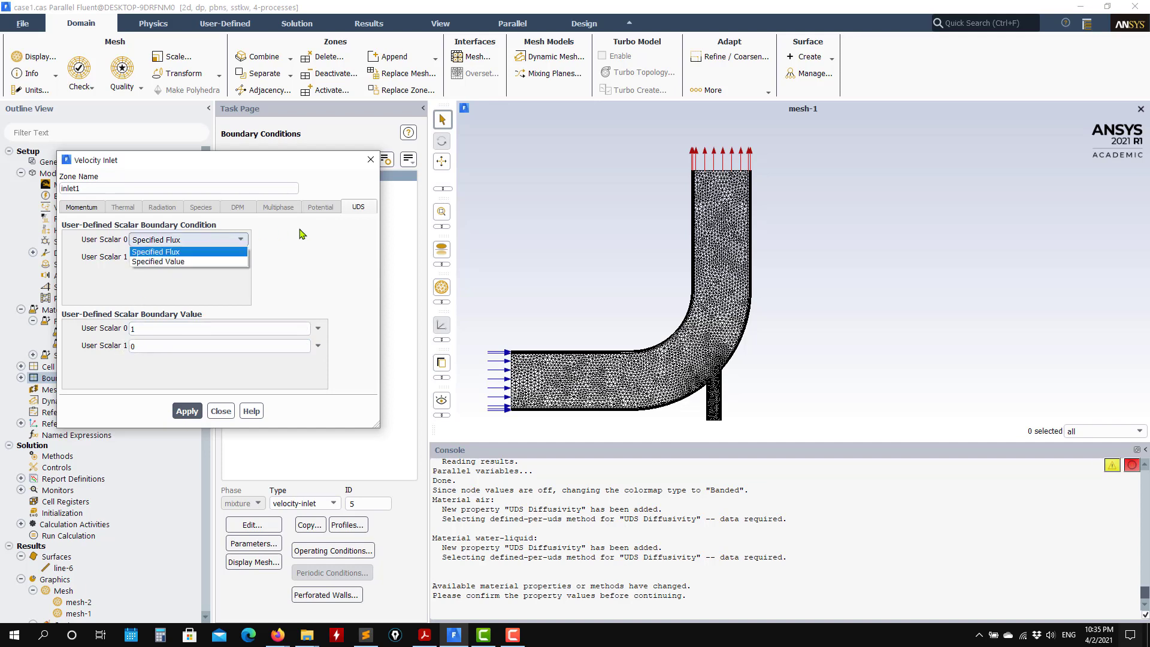
click(174, 261)
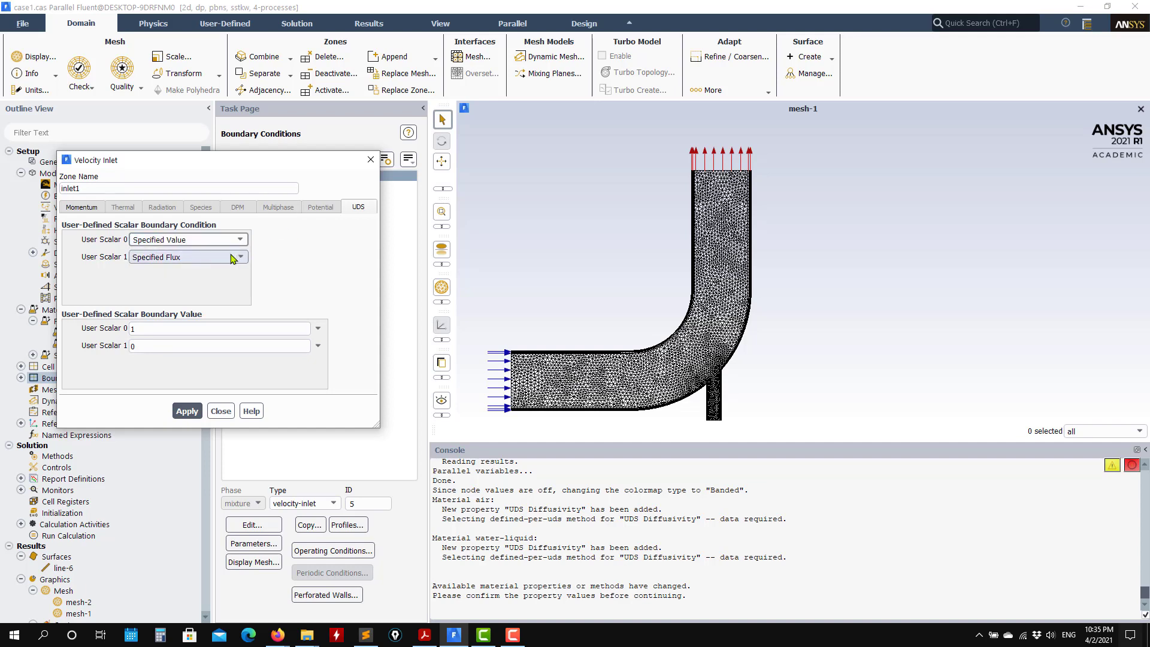
click(233, 259)
click(174, 279)
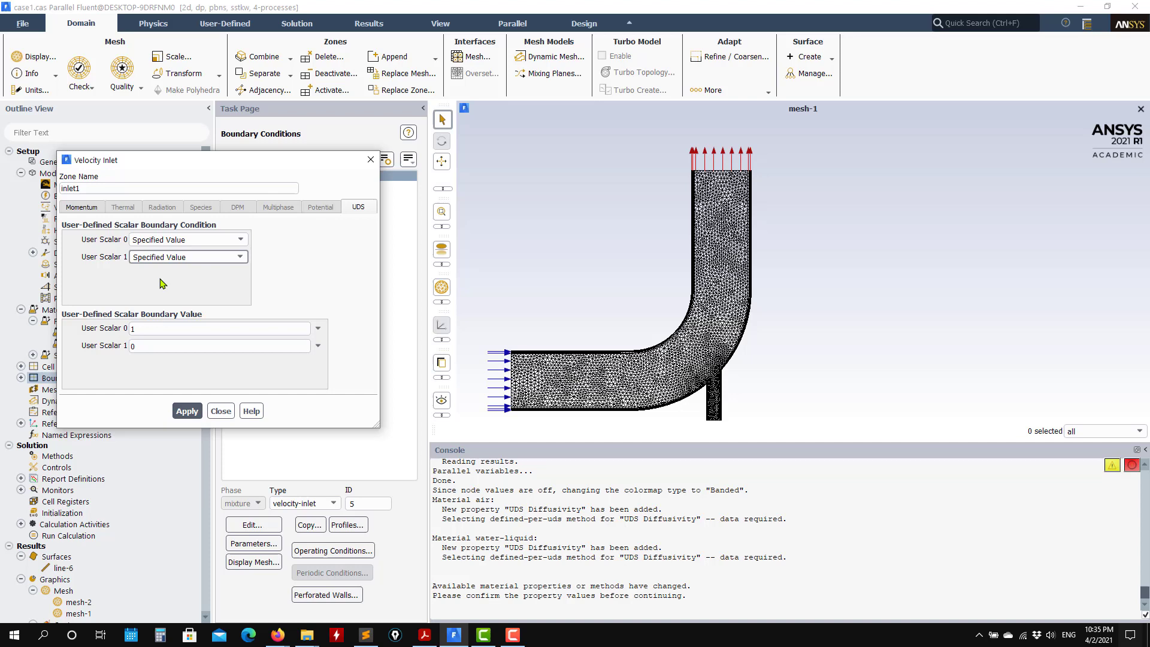
click(189, 246)
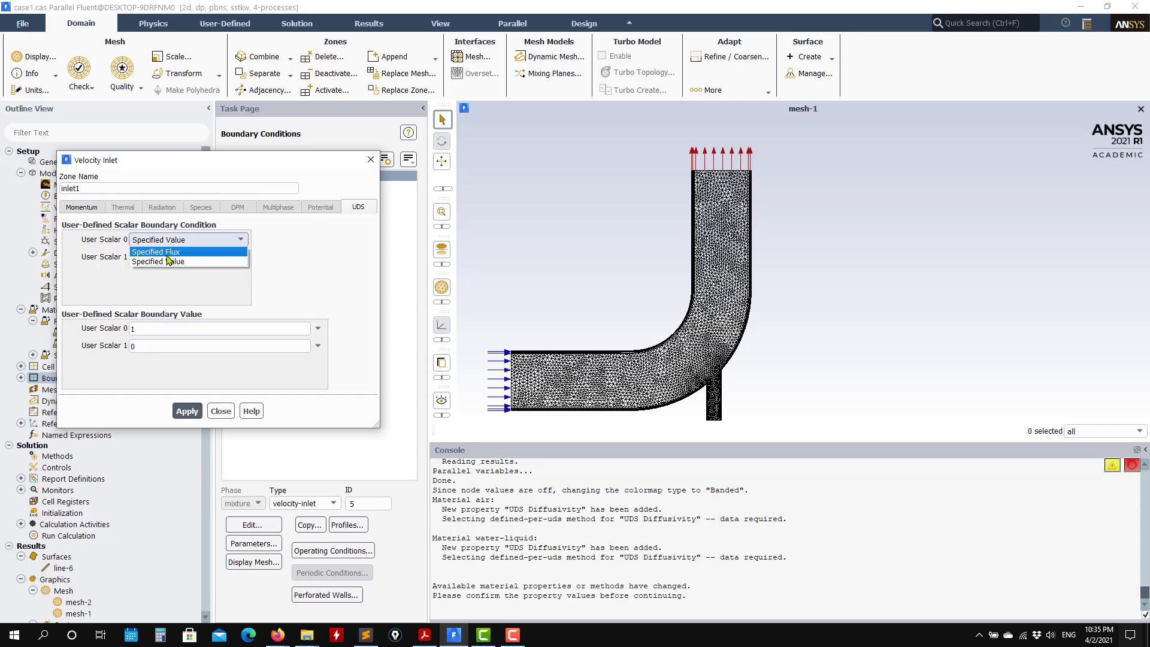
click(138, 264)
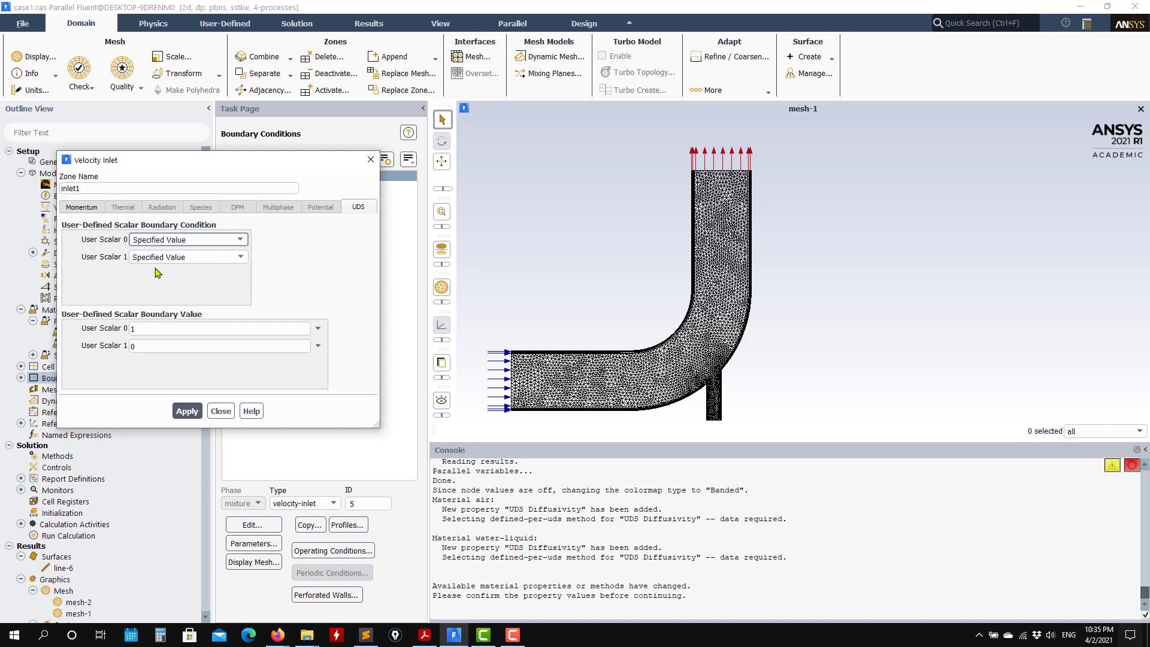
click(183, 412)
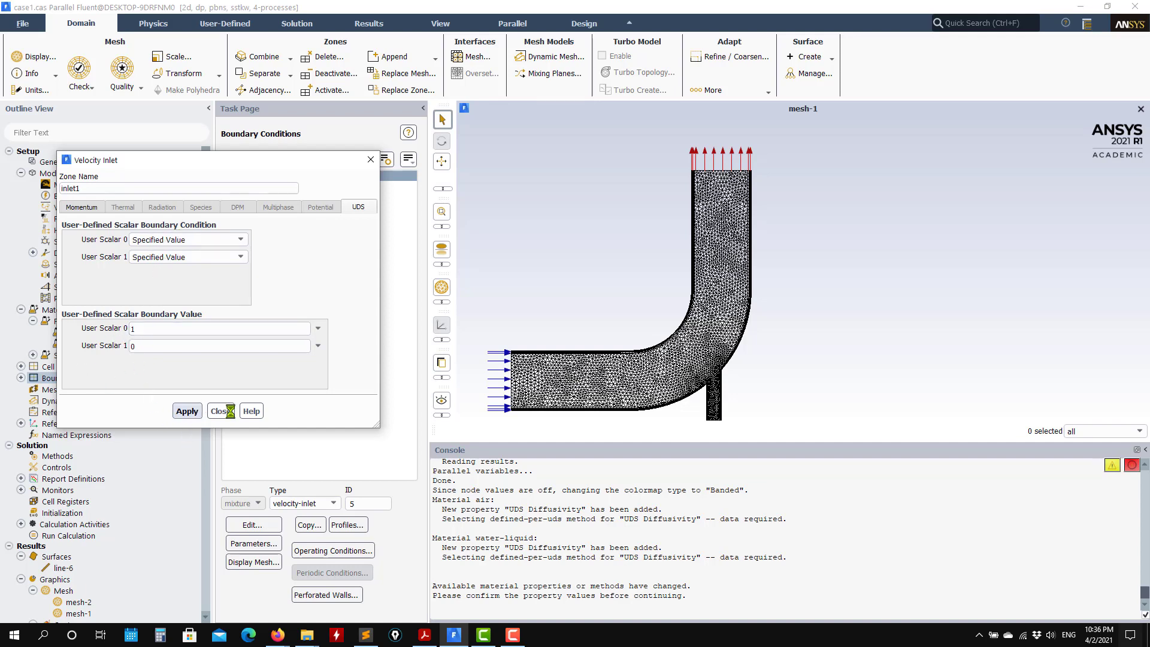
Step: Give inlet2 specified-value scalars, User Scalar 0 = 0 and User Scalar 1 = 1, and apply
click(229, 412)
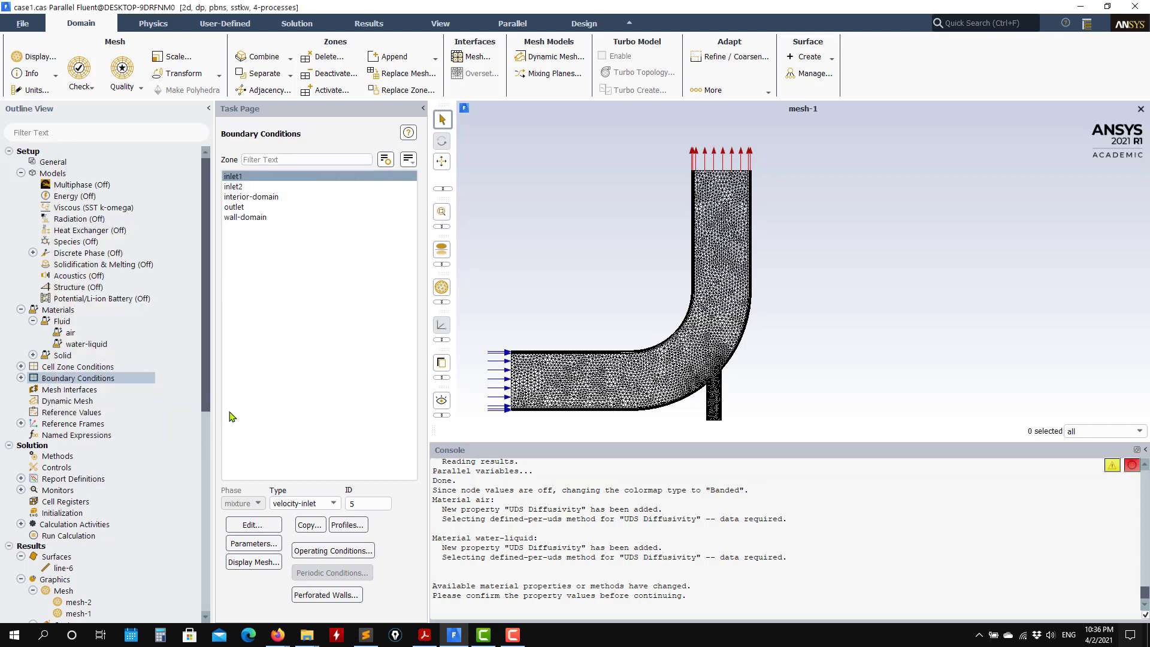
click(248, 187)
click(252, 525)
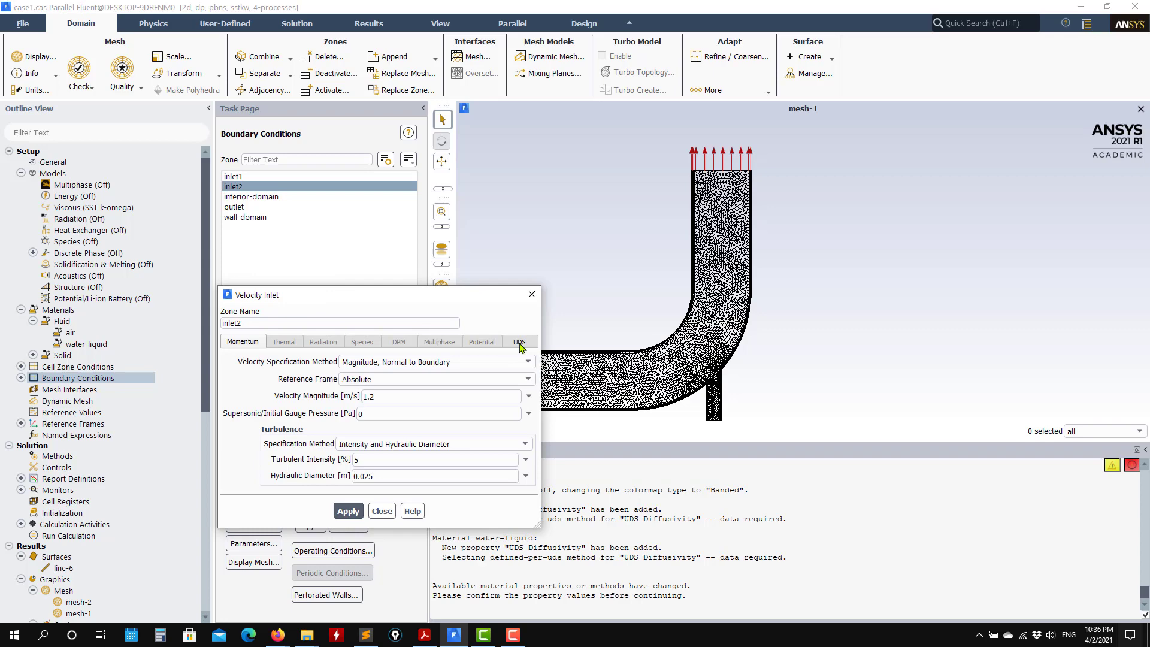
click(520, 342)
click(384, 379)
click(348, 388)
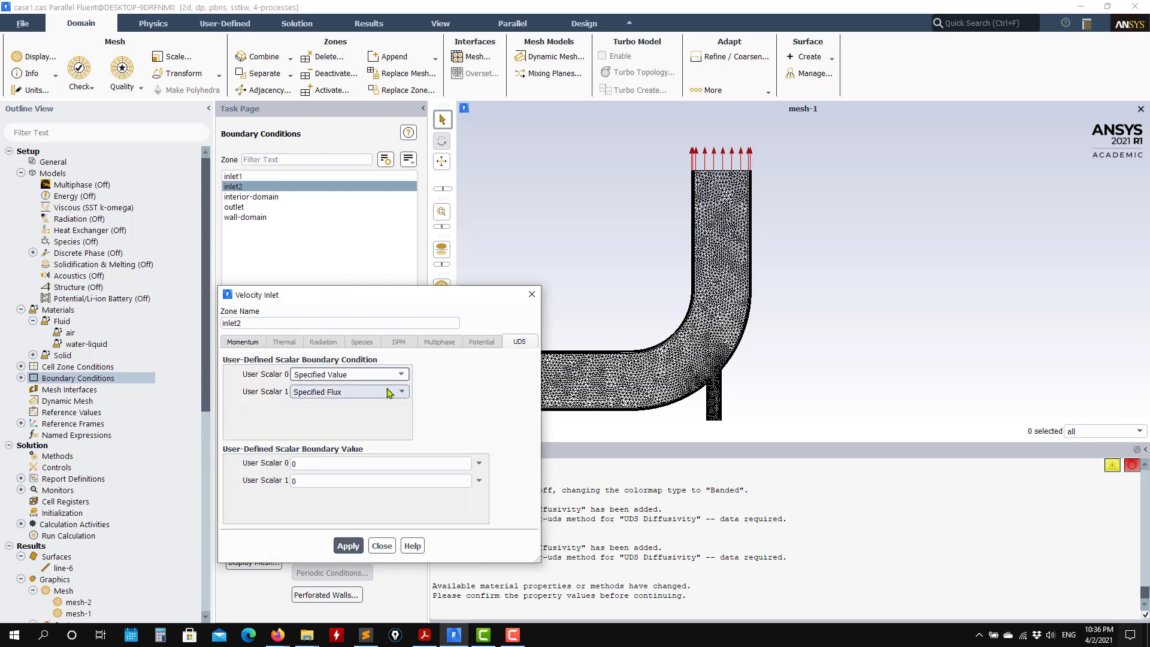
click(359, 392)
click(338, 417)
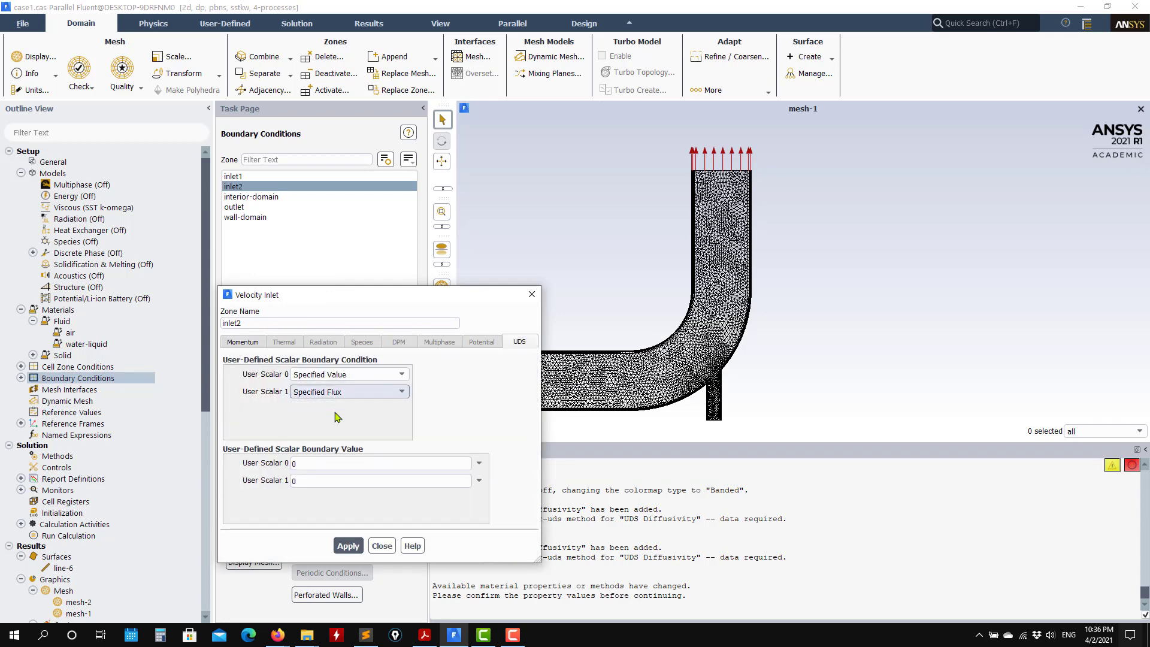
double_click(300, 482)
text(1)
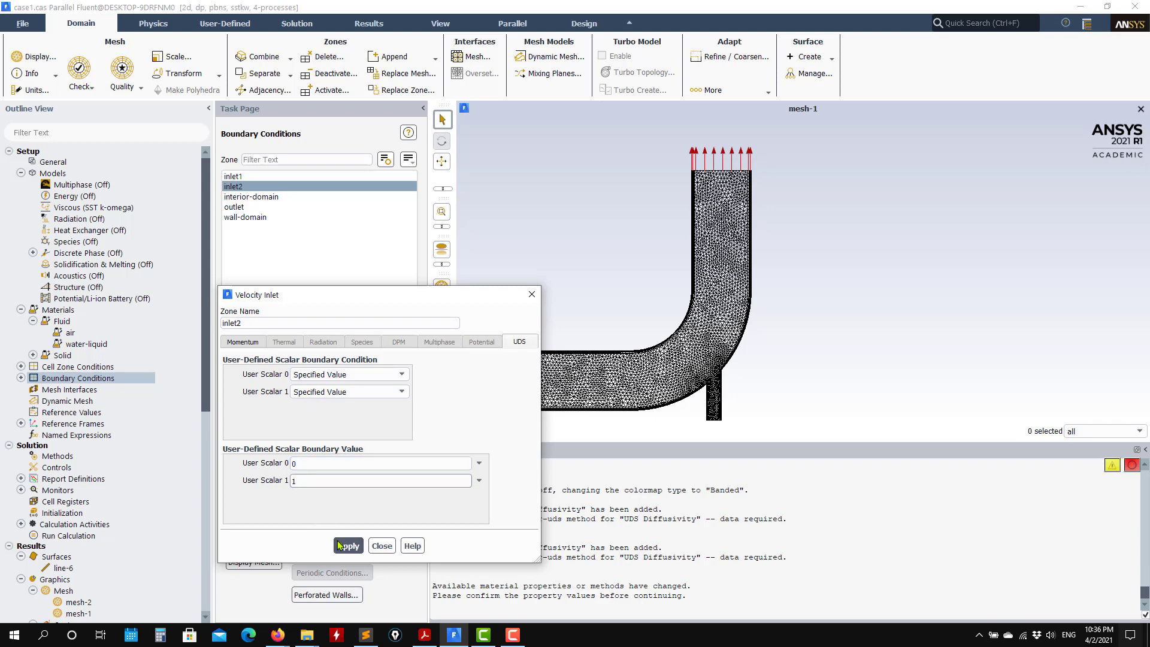
click(382, 545)
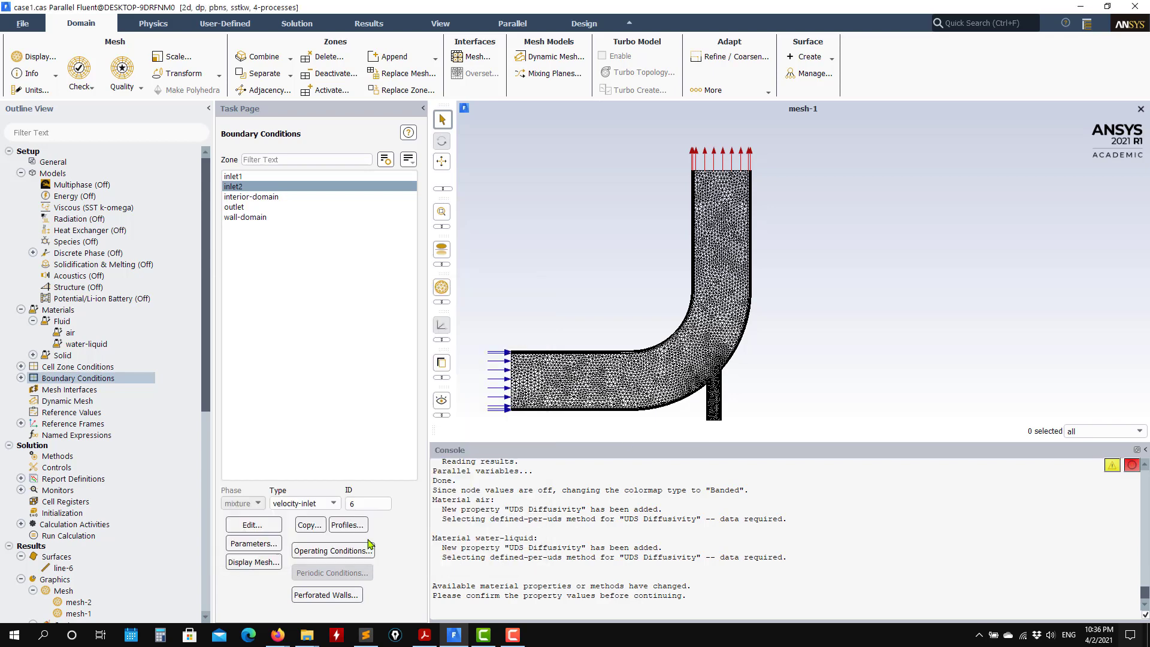
Step: Check the outlet's UDS conditions and apply them unchanged
click(231, 208)
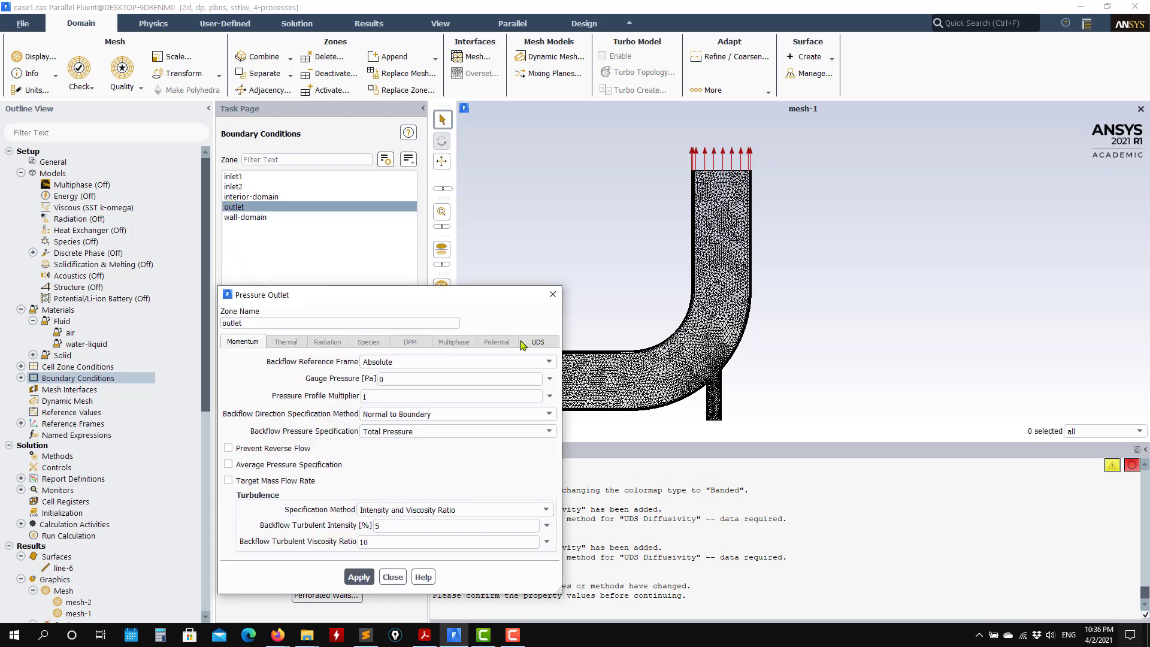
click(538, 342)
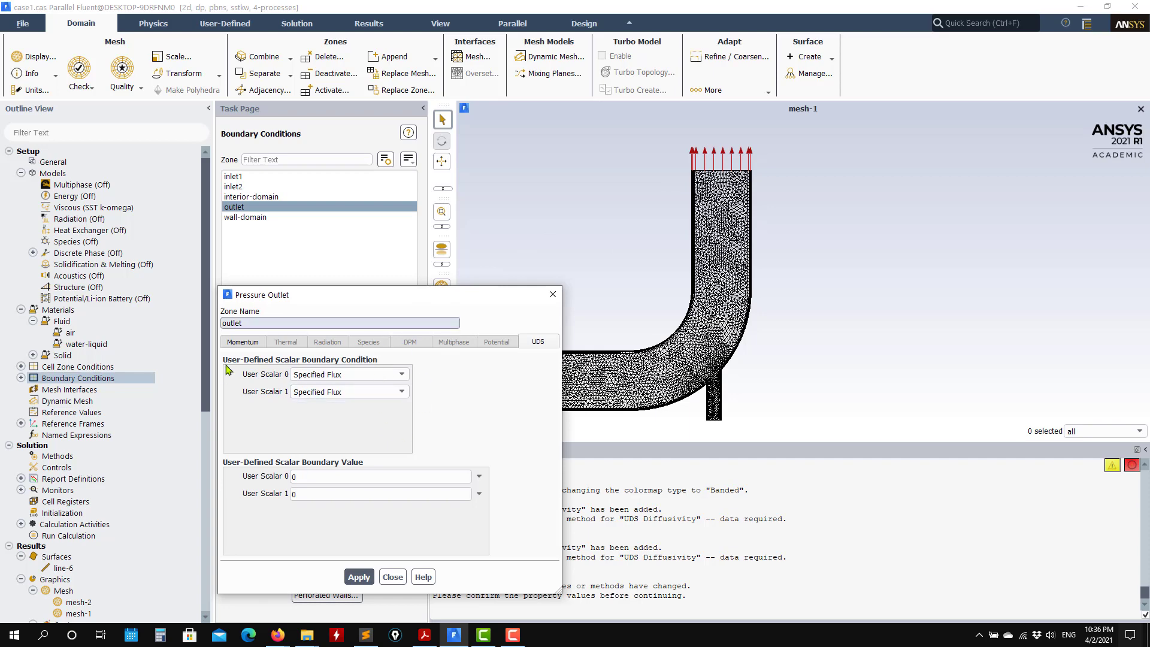
click(359, 577)
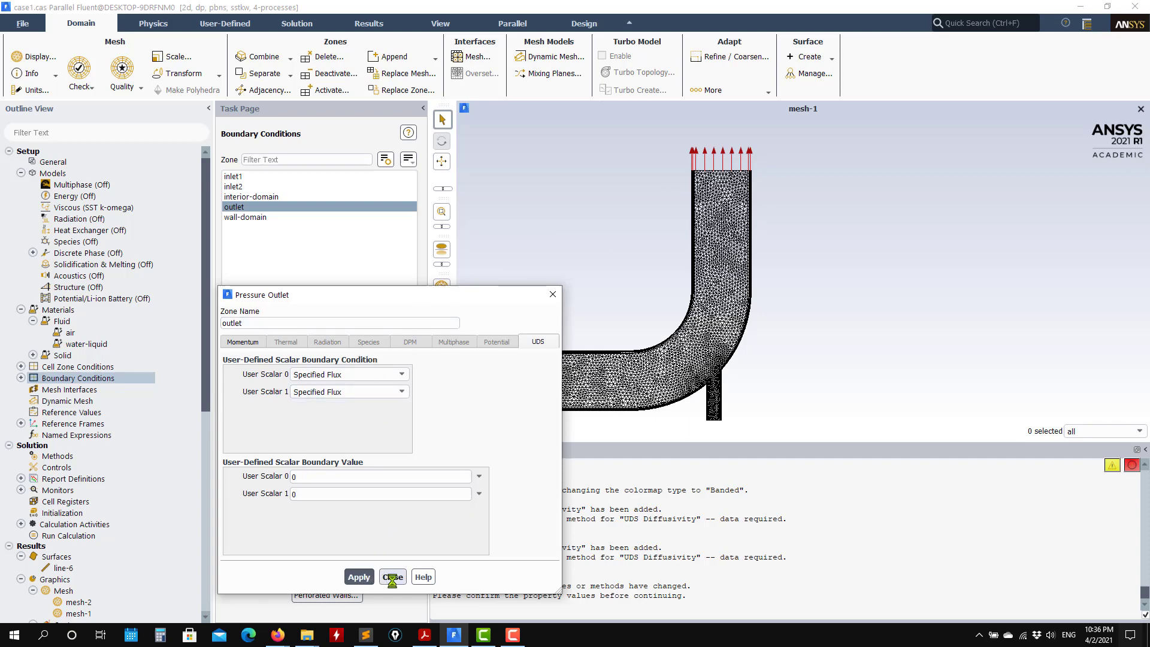
click(393, 577)
Step: Confirm wall-domain keeps zero specified-flux conditions for both user scalars
click(257, 218)
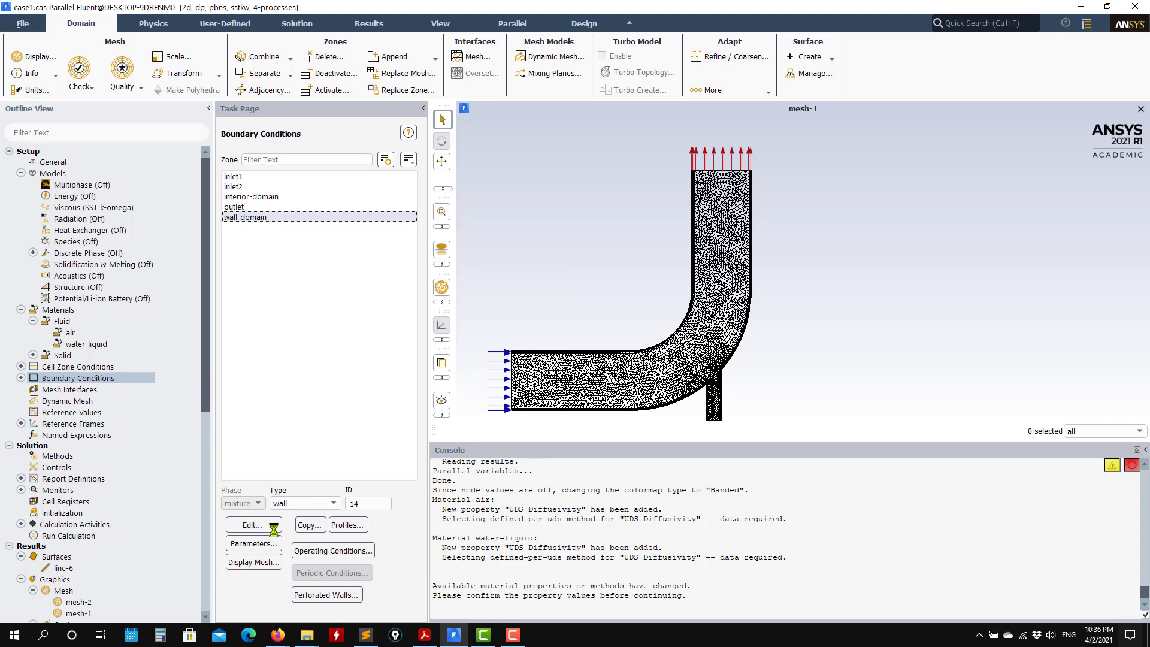
click(254, 525)
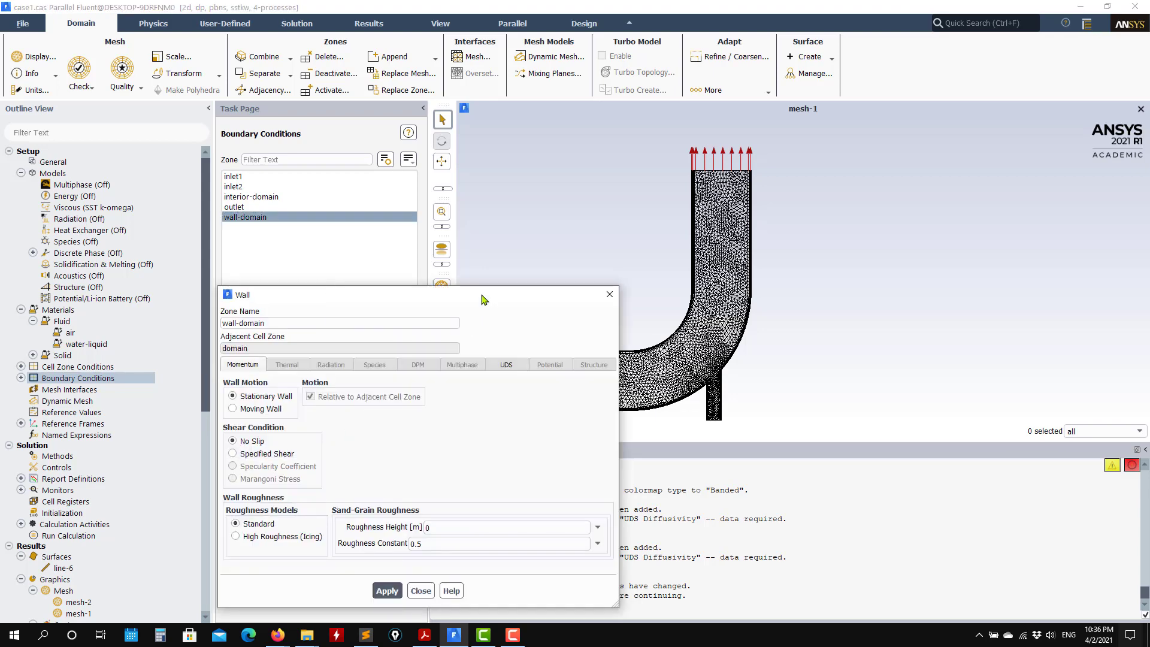
drag(484, 300, 404, 129)
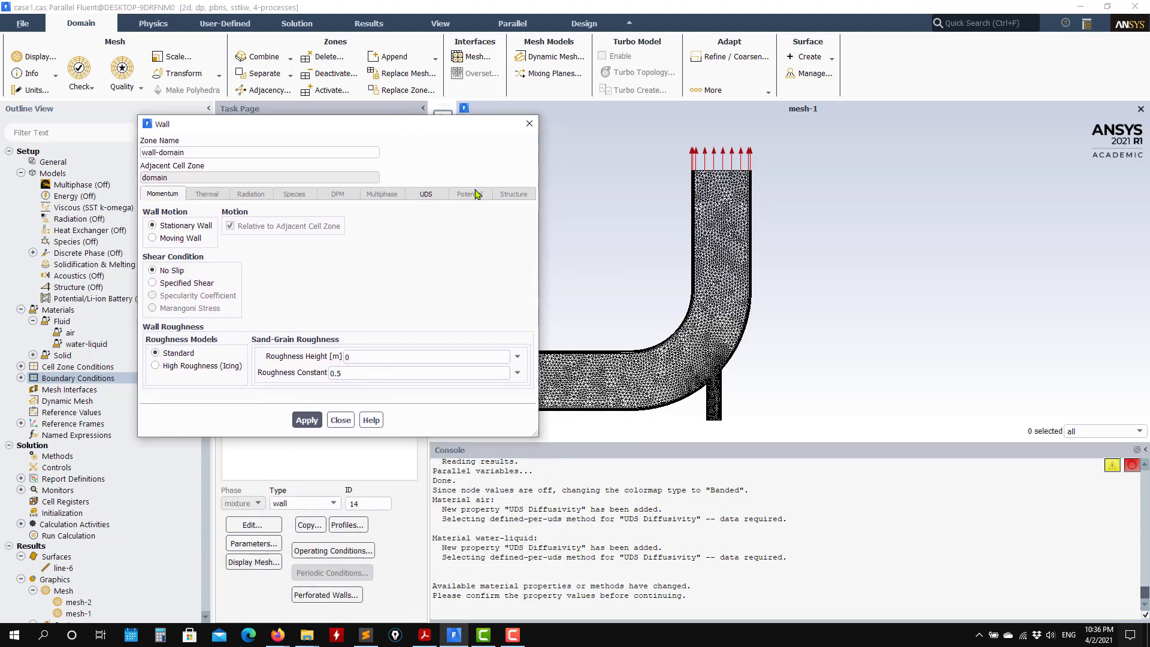
click(425, 194)
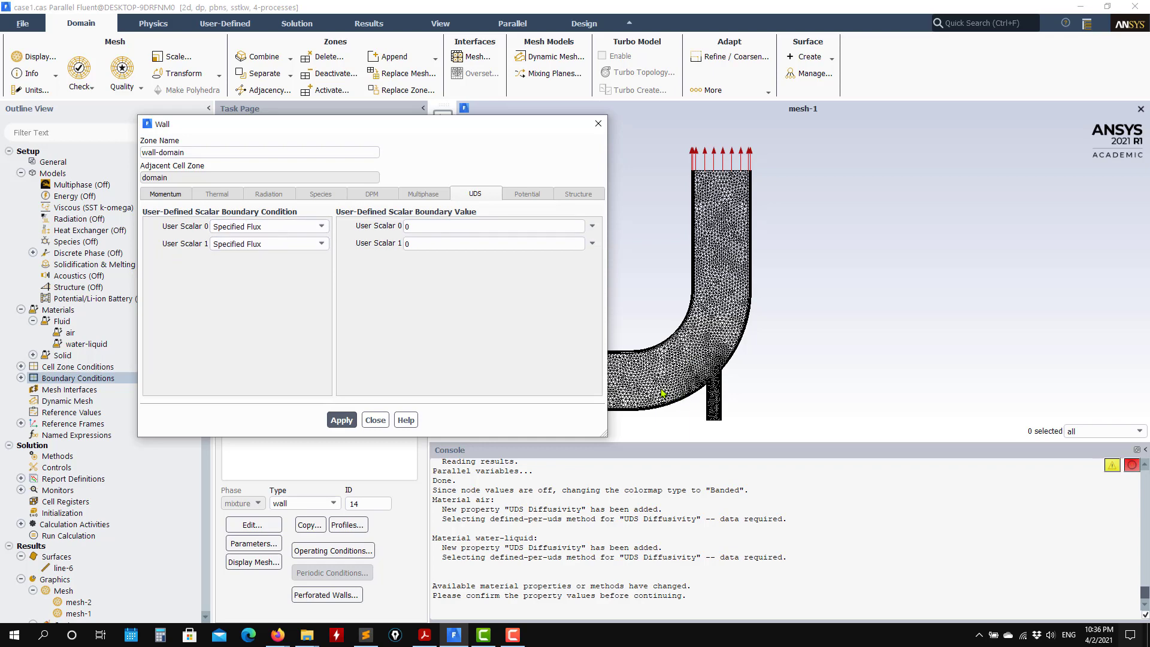
click(375, 421)
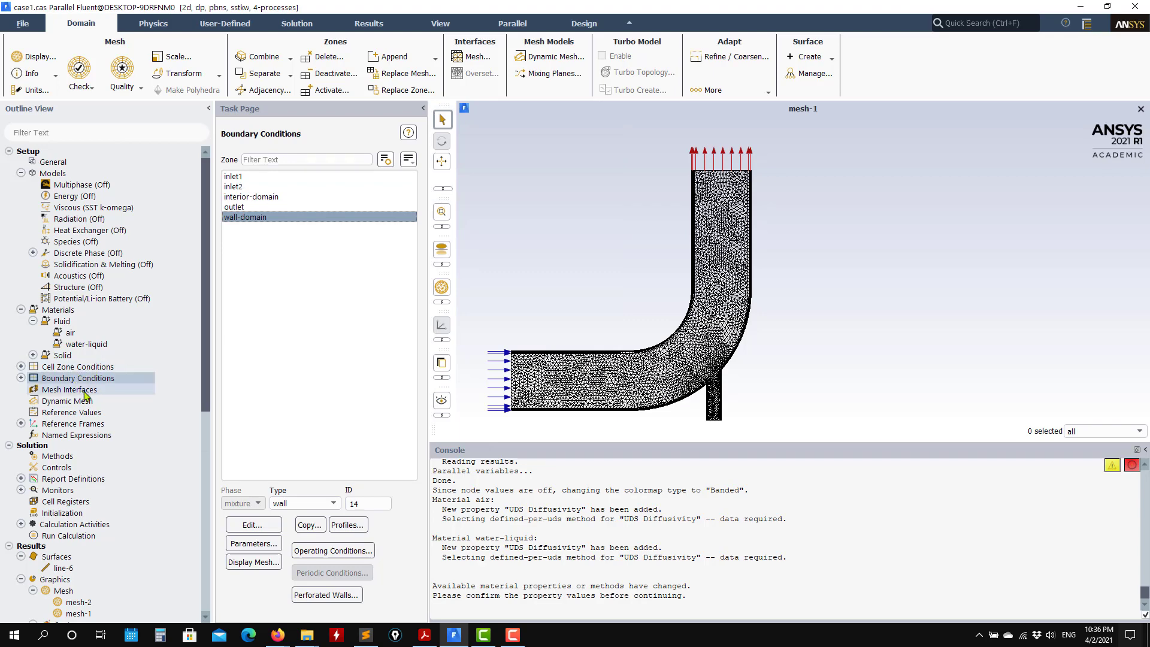
Step: Set User Scalar 0 and User Scalar 1 to Second Order Upwind, then list the report definitions
click(72, 412)
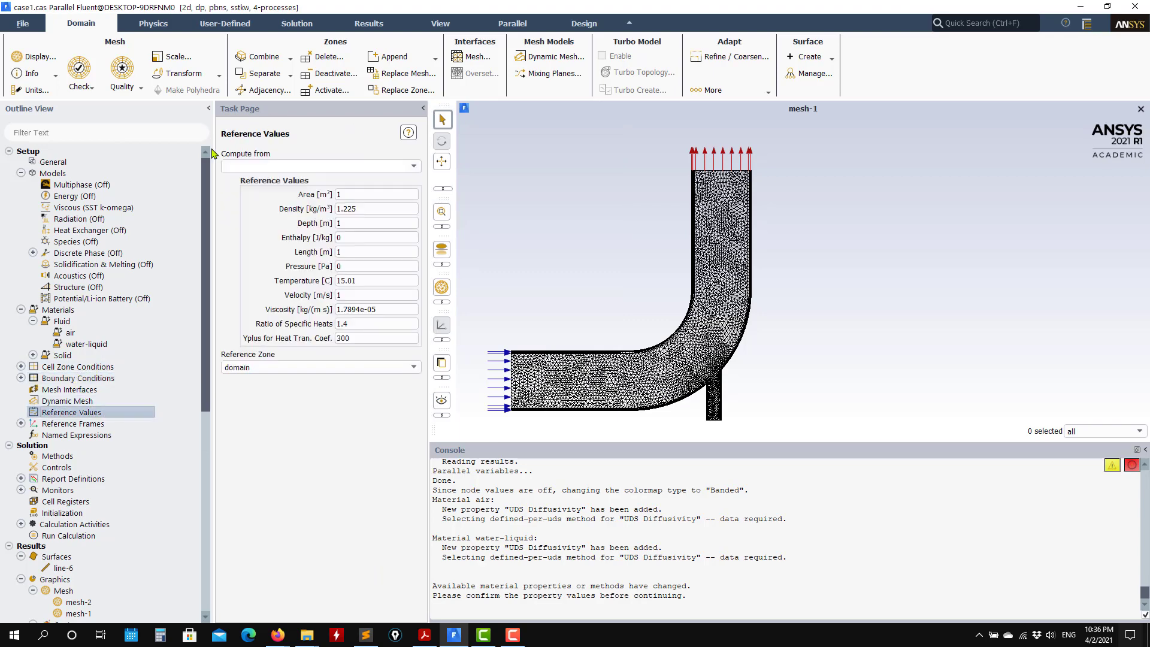
click(58, 457)
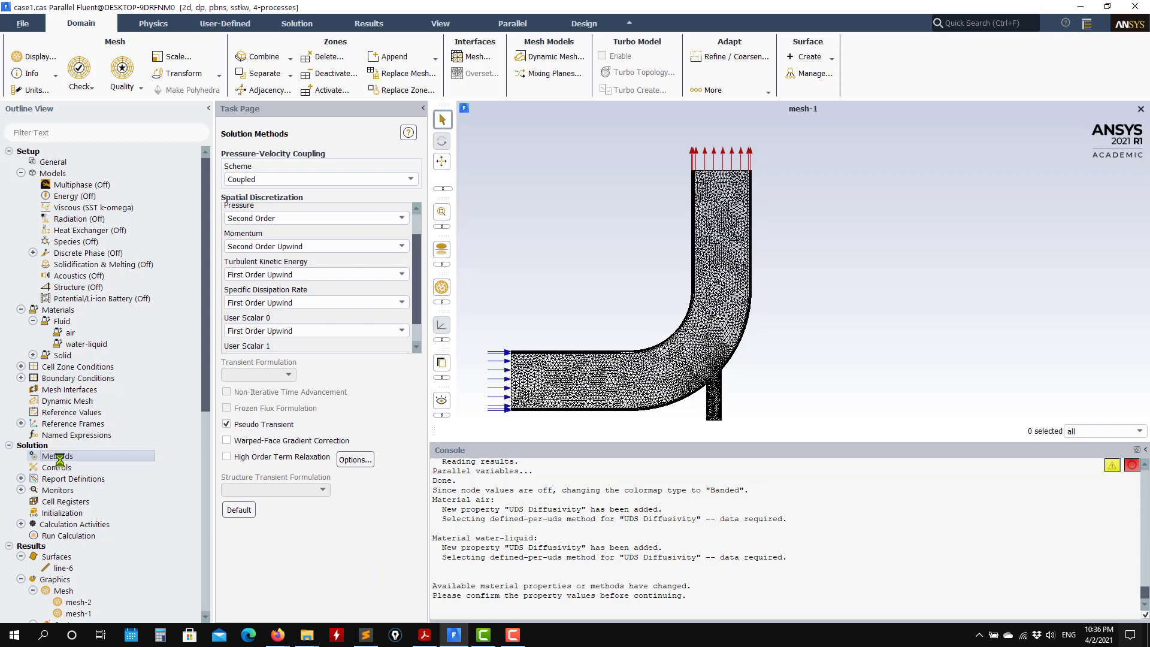
scroll(418, 274, down, 2)
scroll(418, 274, down, 1)
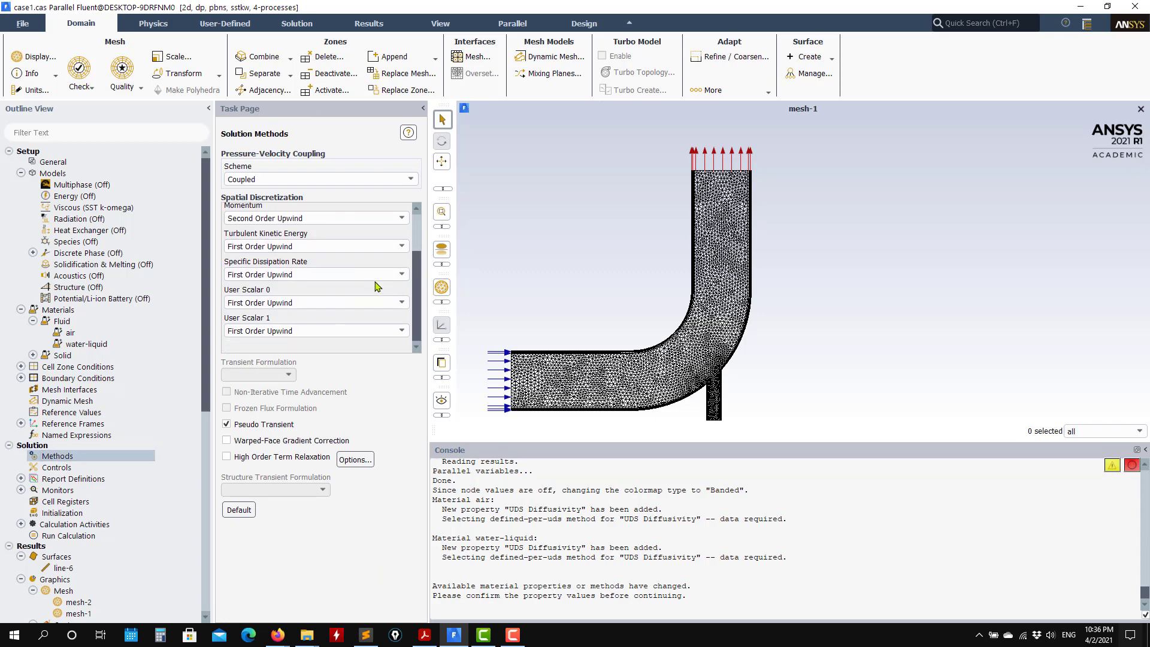
click(350, 304)
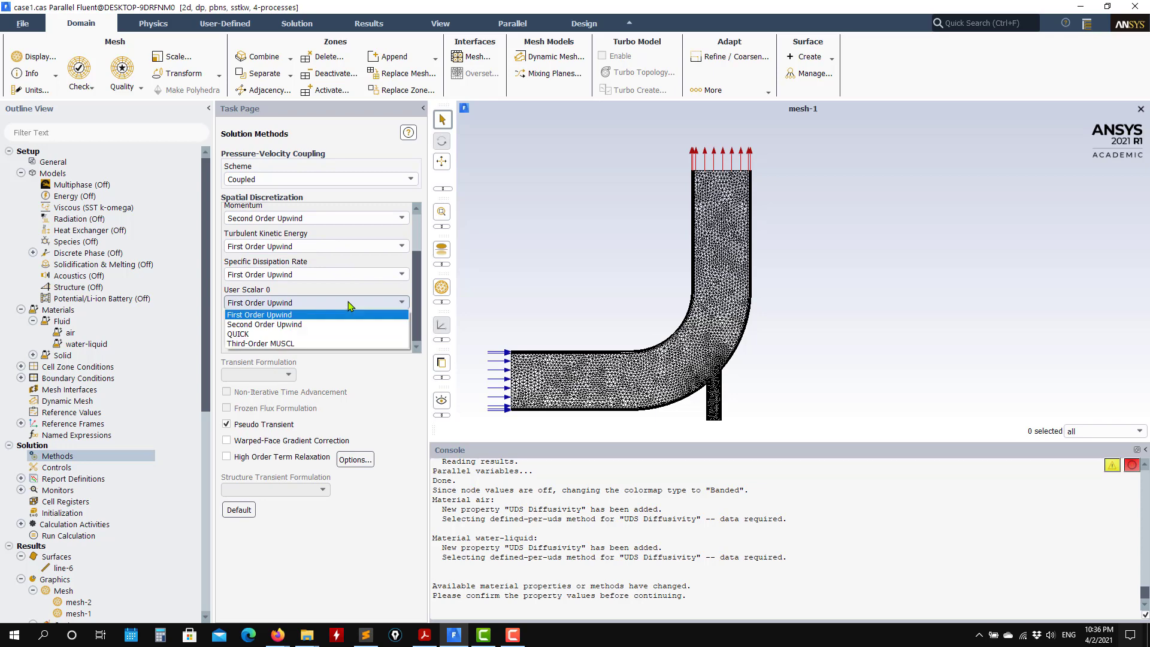
click(261, 326)
click(264, 331)
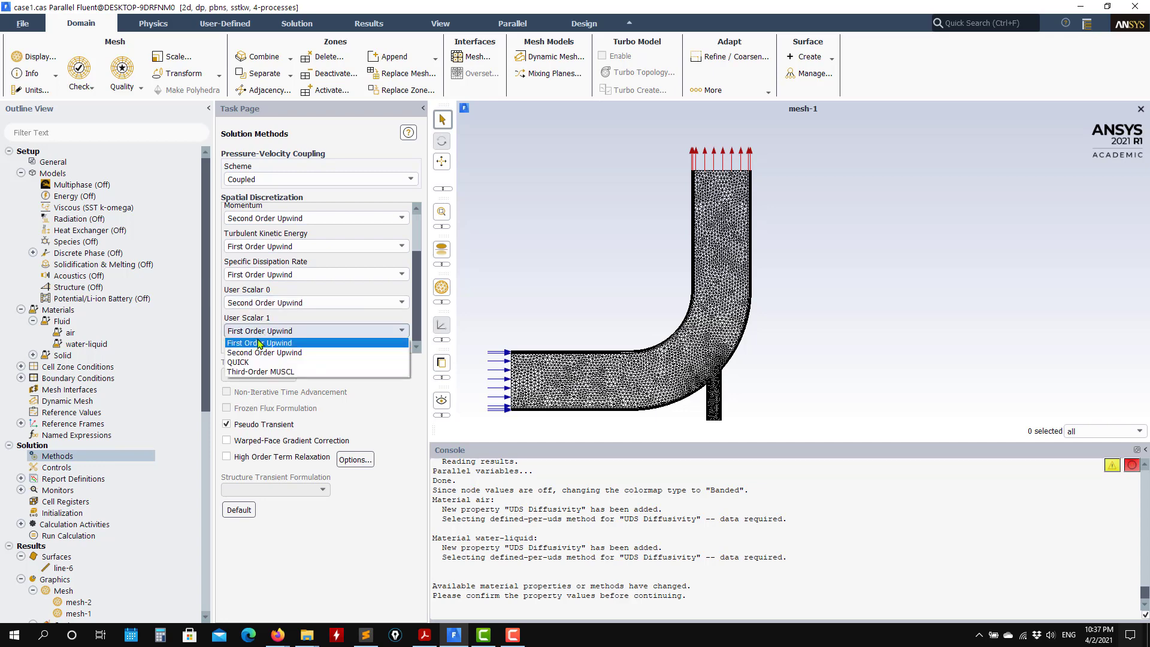
click(267, 352)
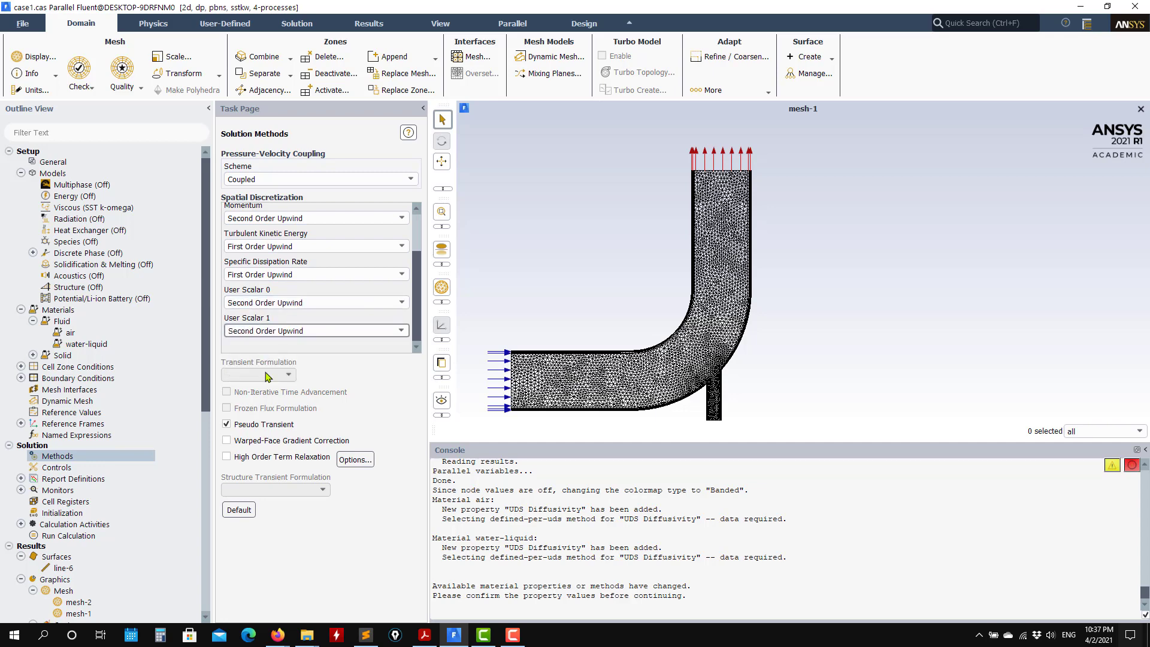
click(66, 468)
double_click(76, 481)
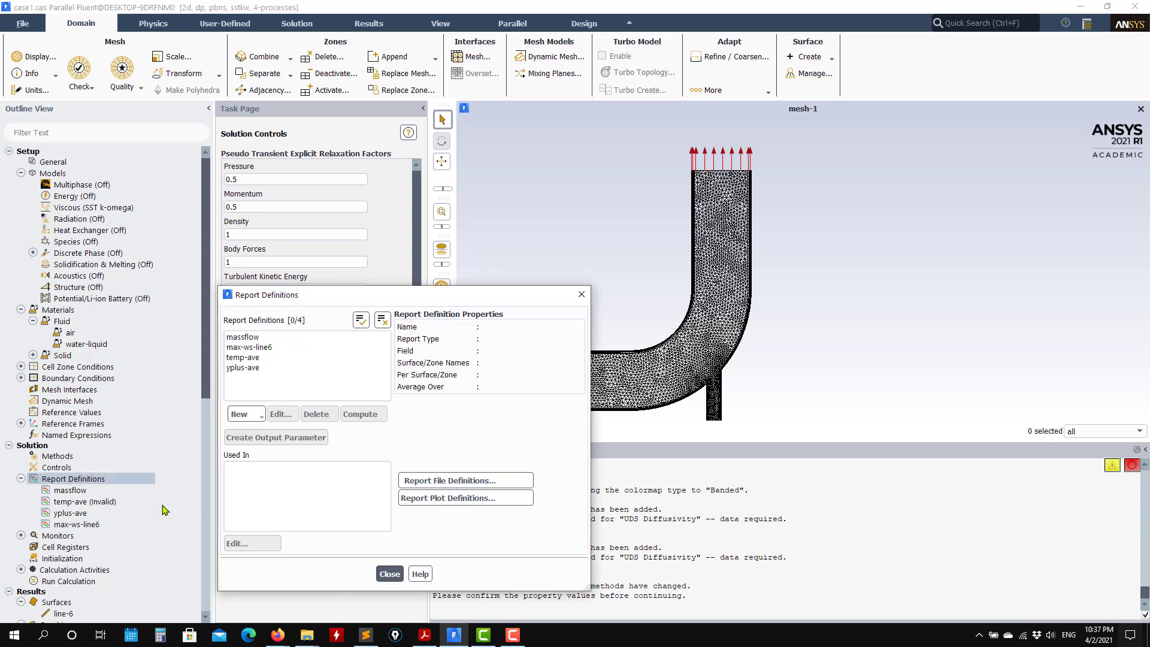
Step: Change temp-ave's field variable to User Defined Scalars > Scalar-0 and verify it
click(389, 574)
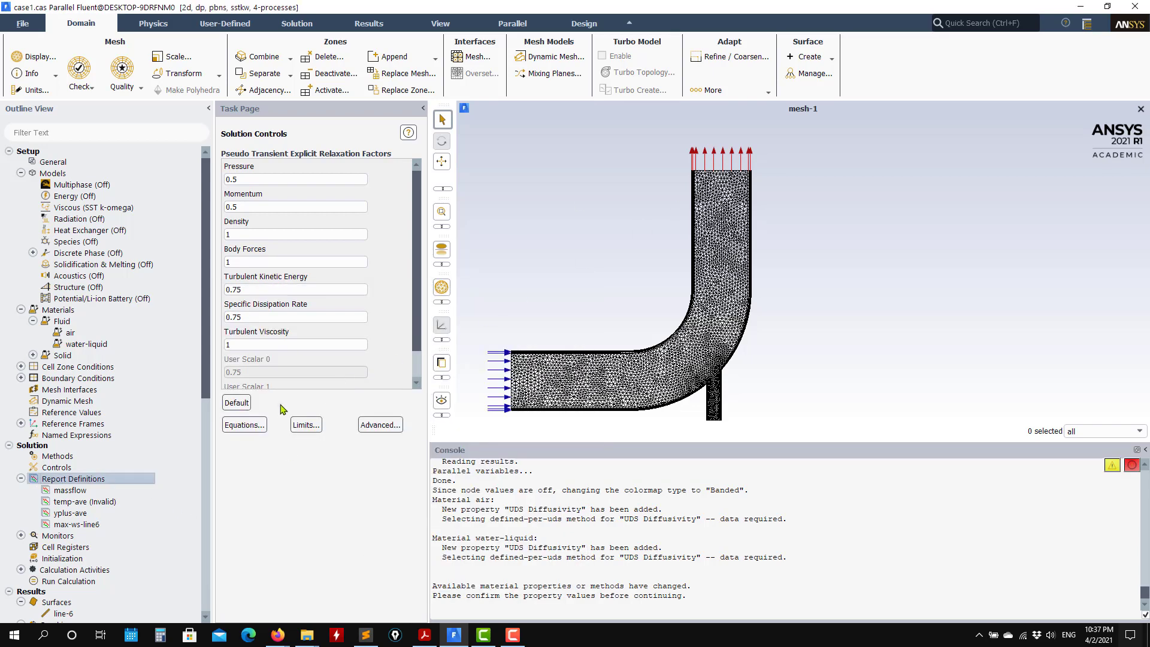
double_click(72, 505)
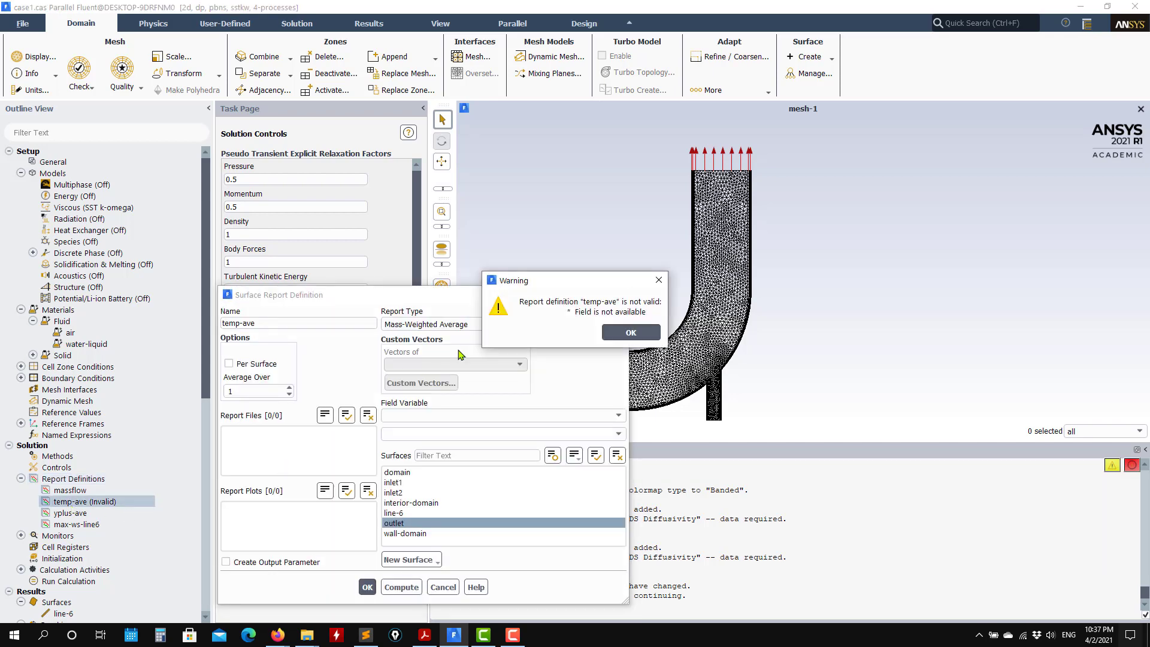
click(631, 331)
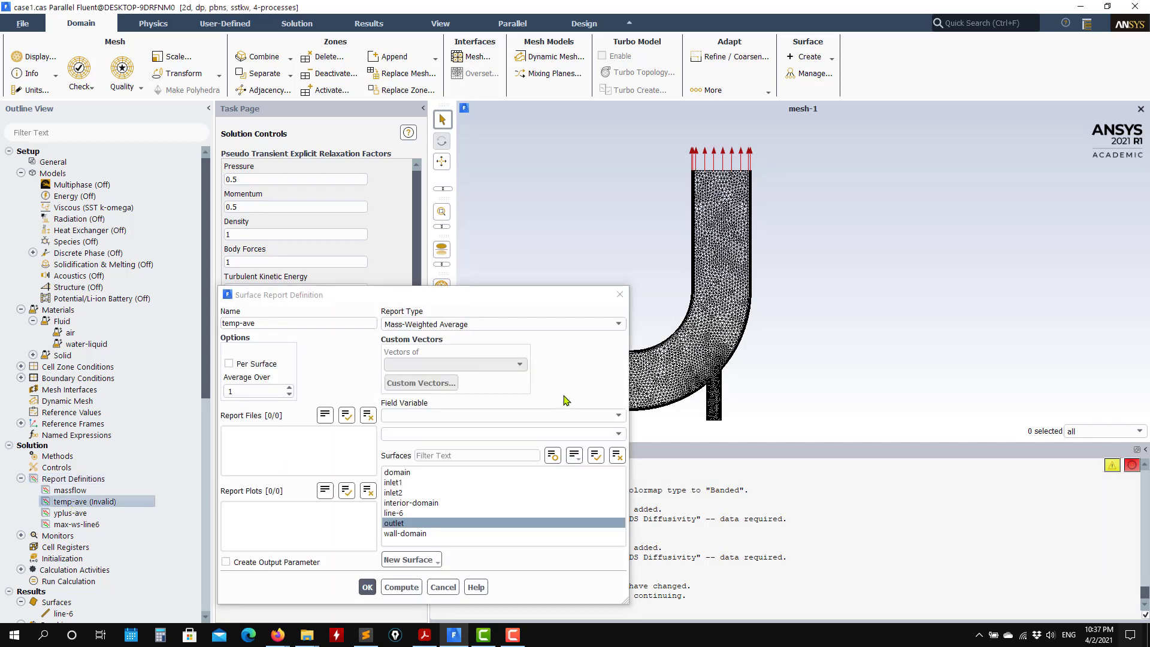
click(600, 414)
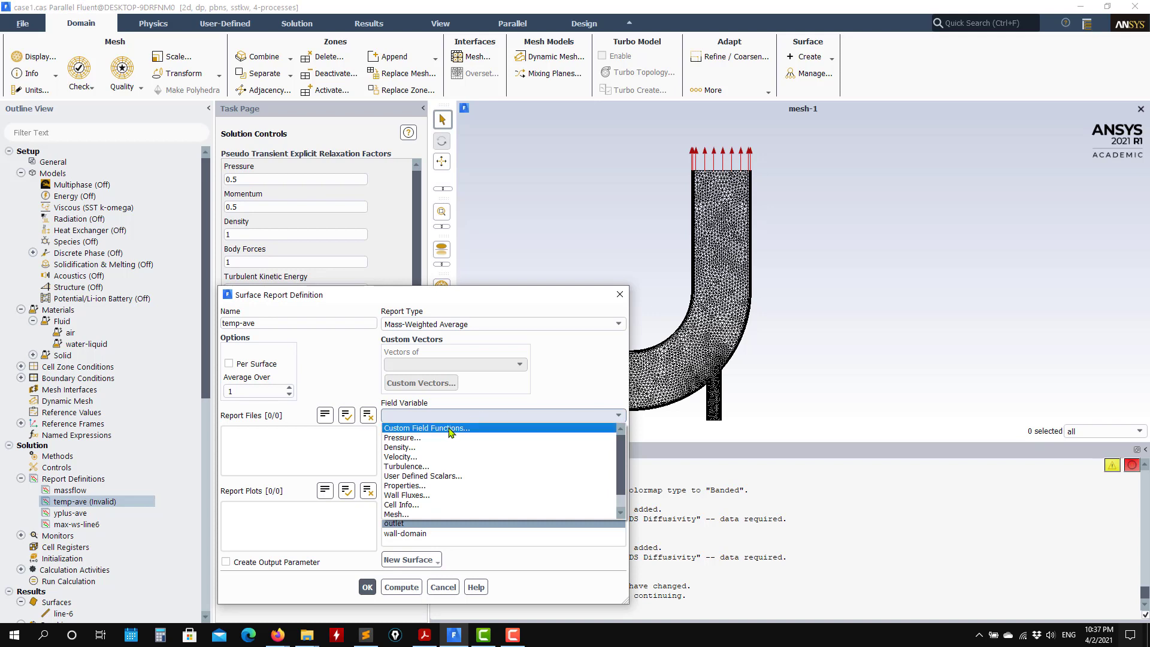
click(434, 476)
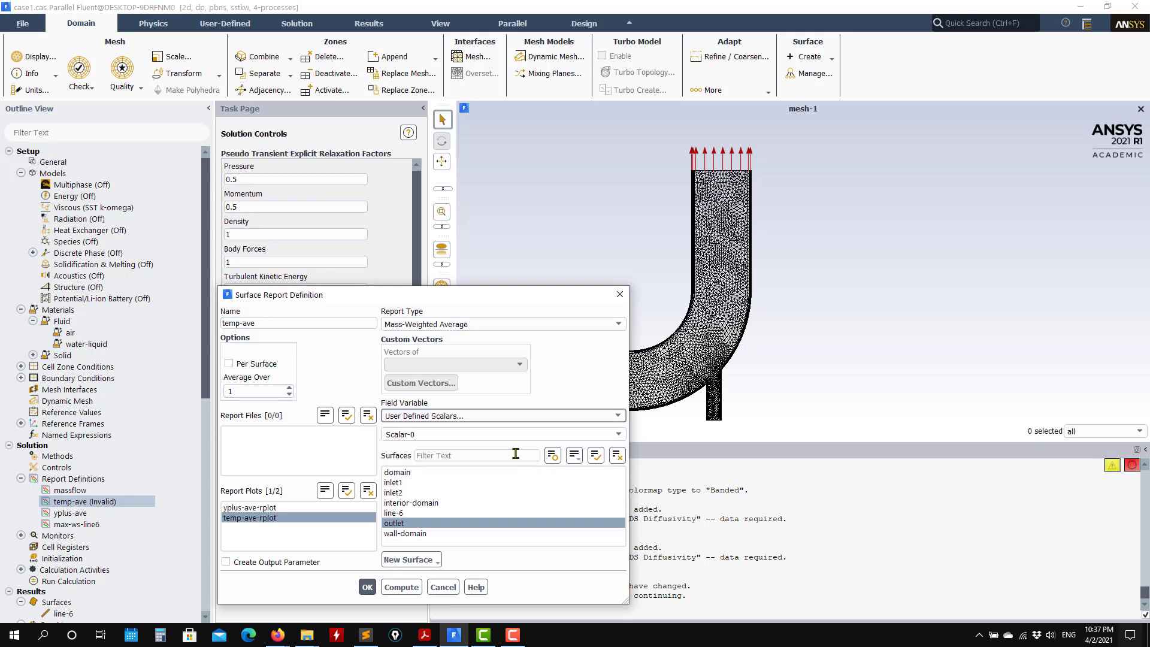
click(621, 438)
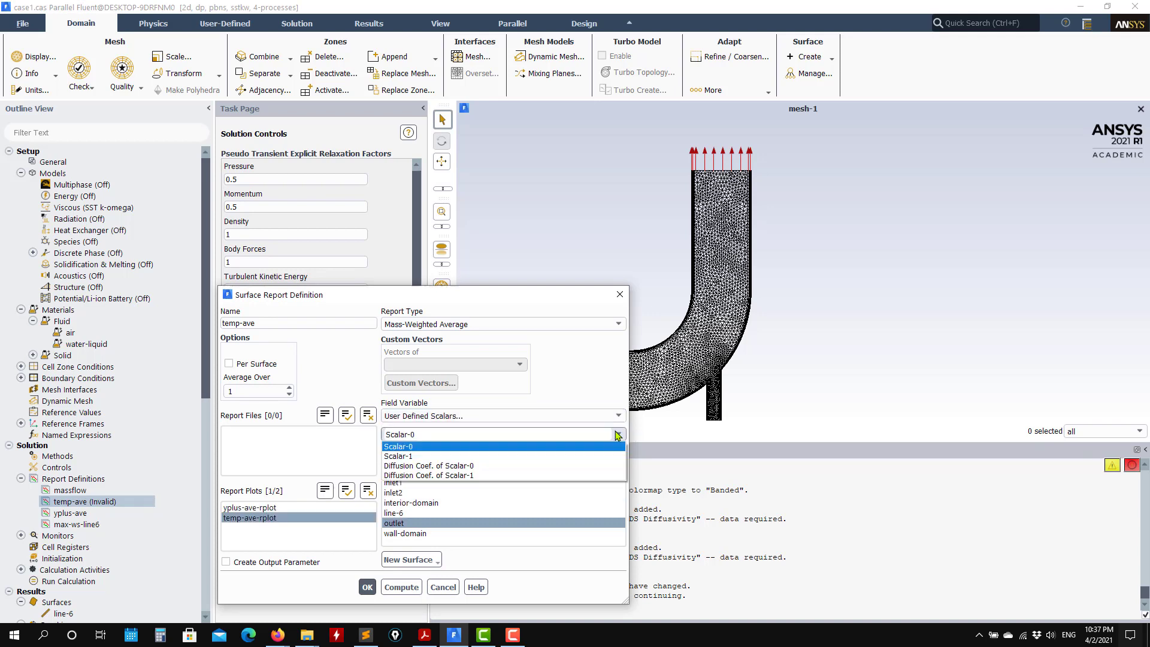
click(430, 450)
click(367, 587)
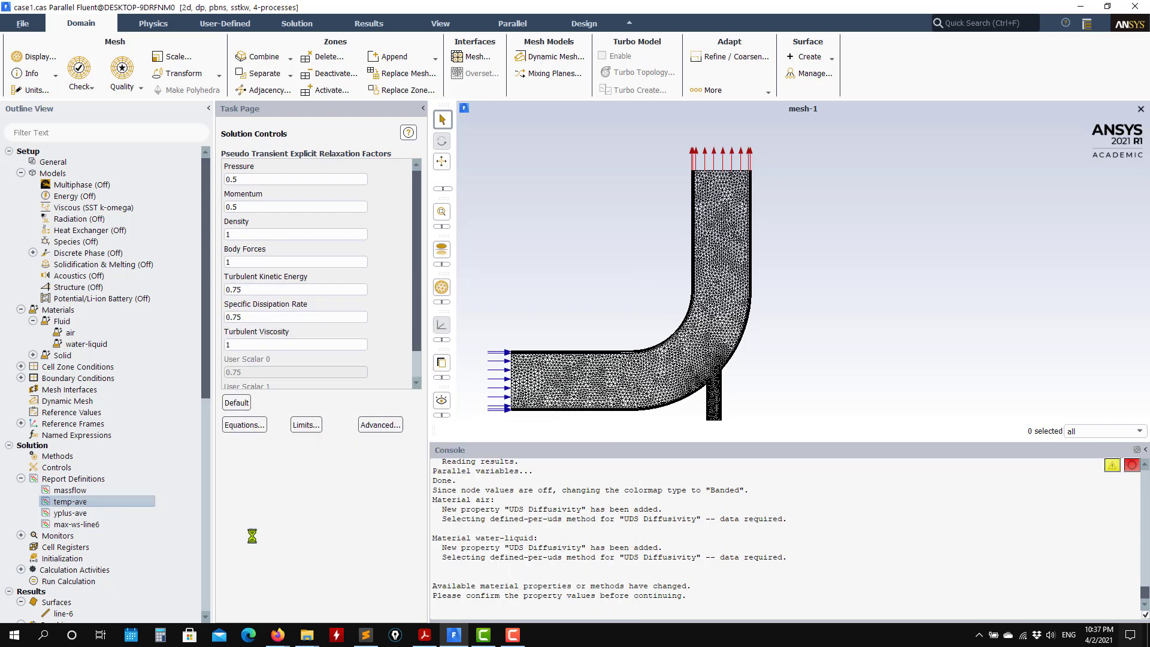
double_click(107, 506)
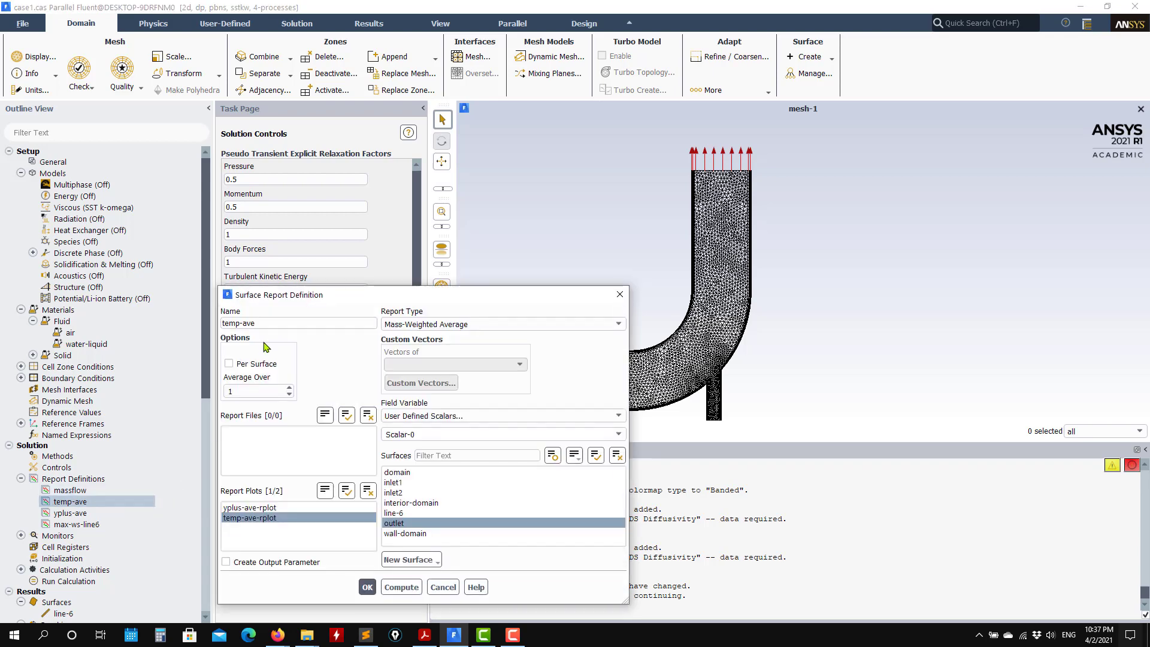
click(442, 586)
Step: Attempt to delete the temp-ave report definition twice
right_click(73, 506)
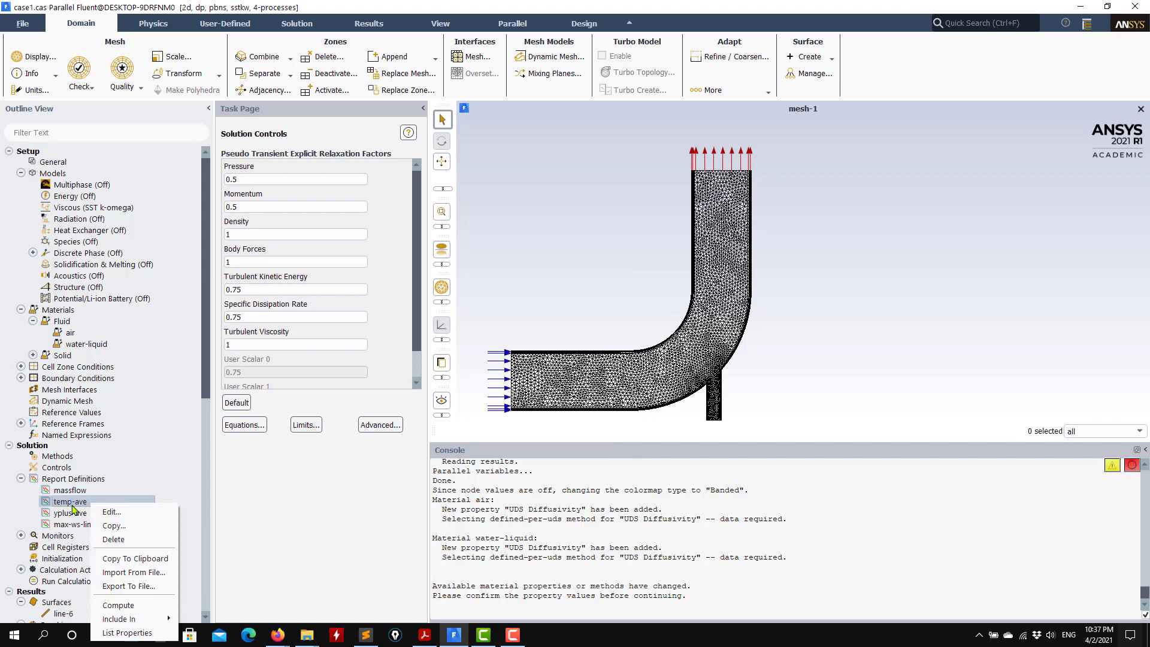
click(114, 539)
click(531, 336)
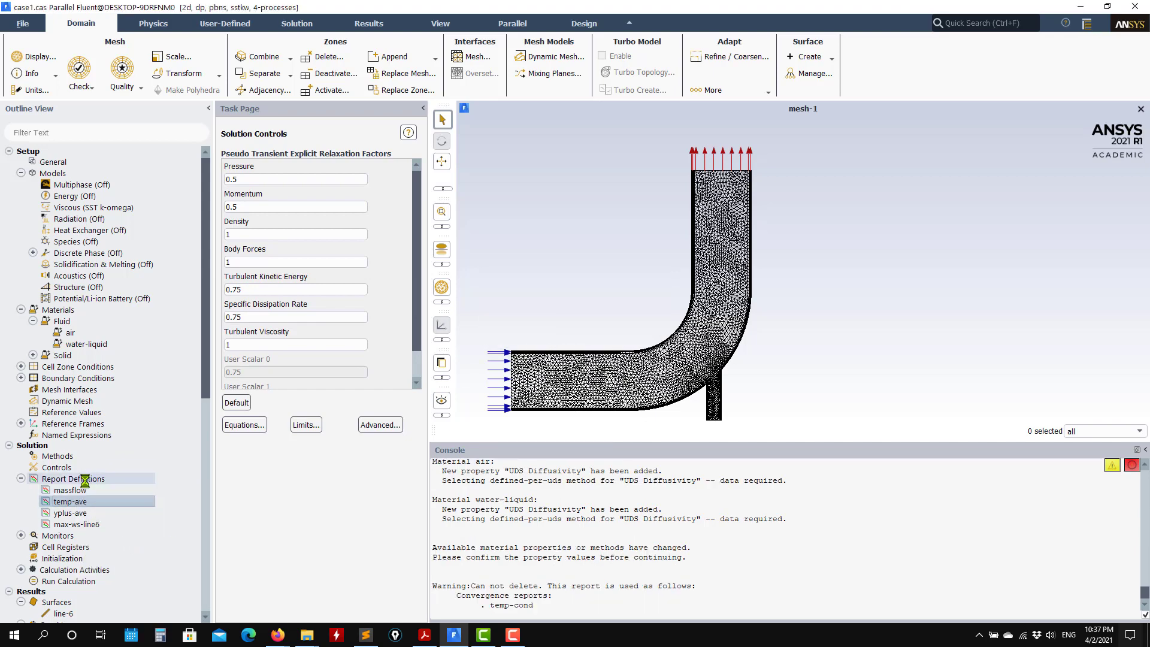
right_click(77, 502)
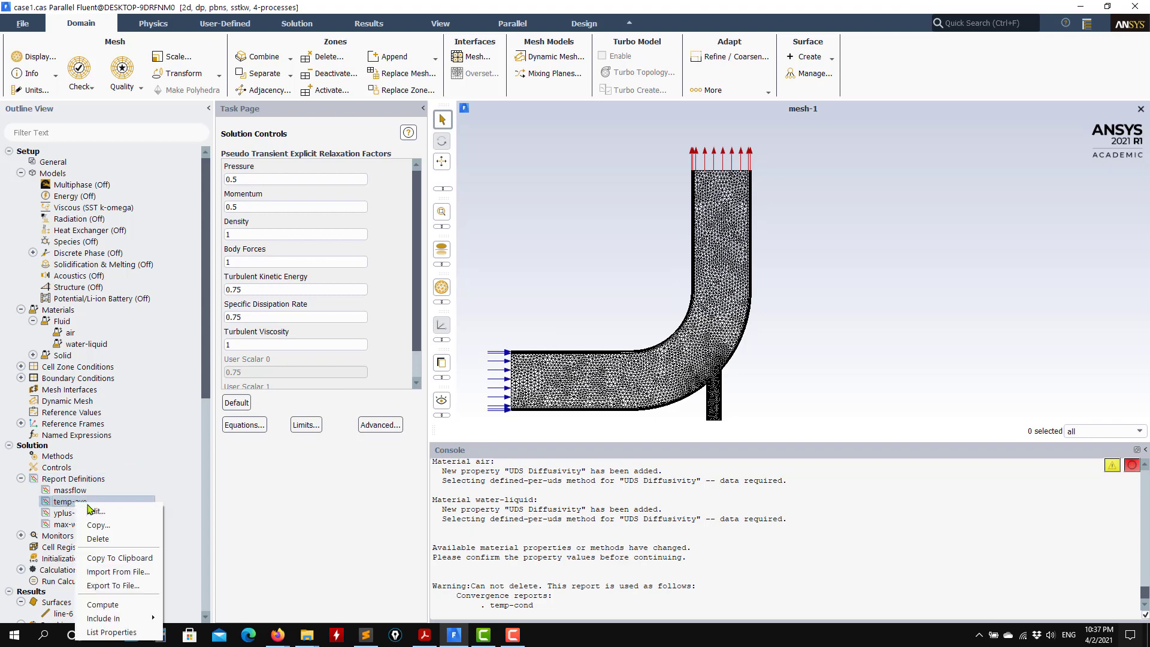
click(113, 537)
click(557, 333)
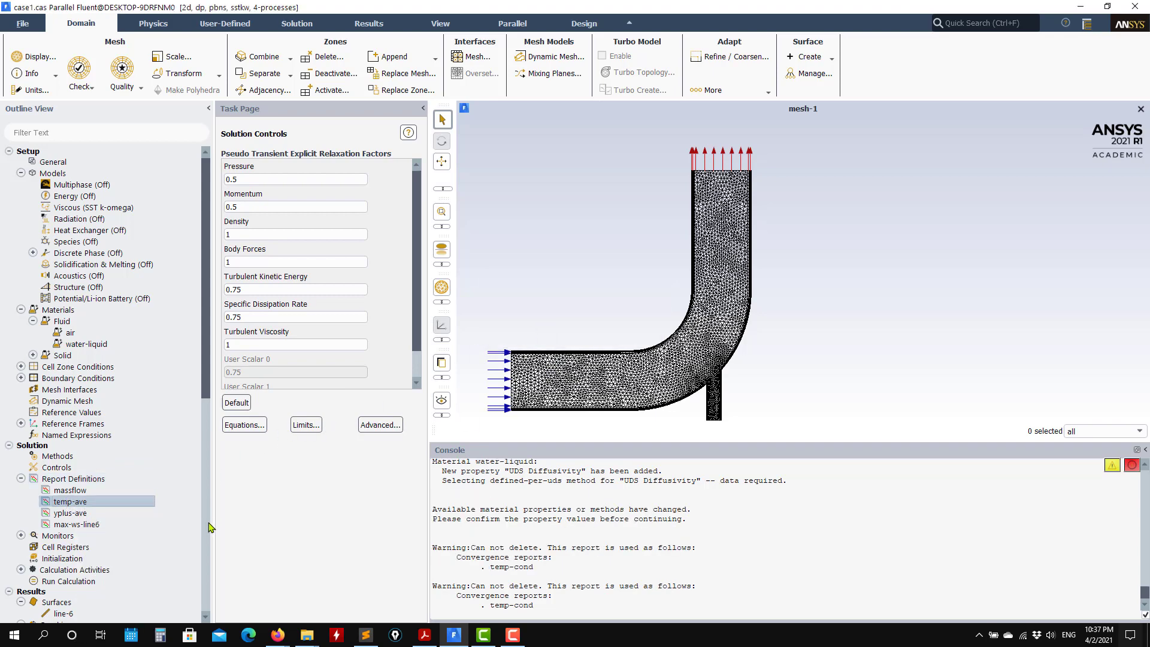
Step: Delete the temp-cond convergence condition under Monitors
scroll(79, 541, down, 1)
scroll(80, 541, down, 2)
click(21, 435)
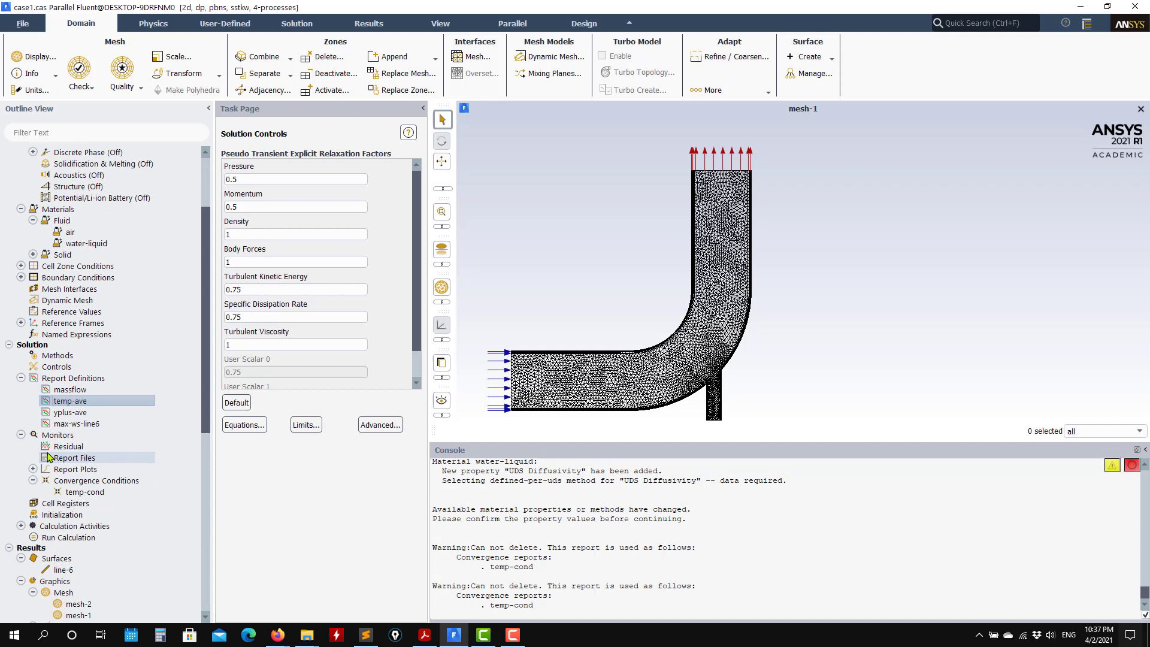
click(84, 492)
right_click(78, 494)
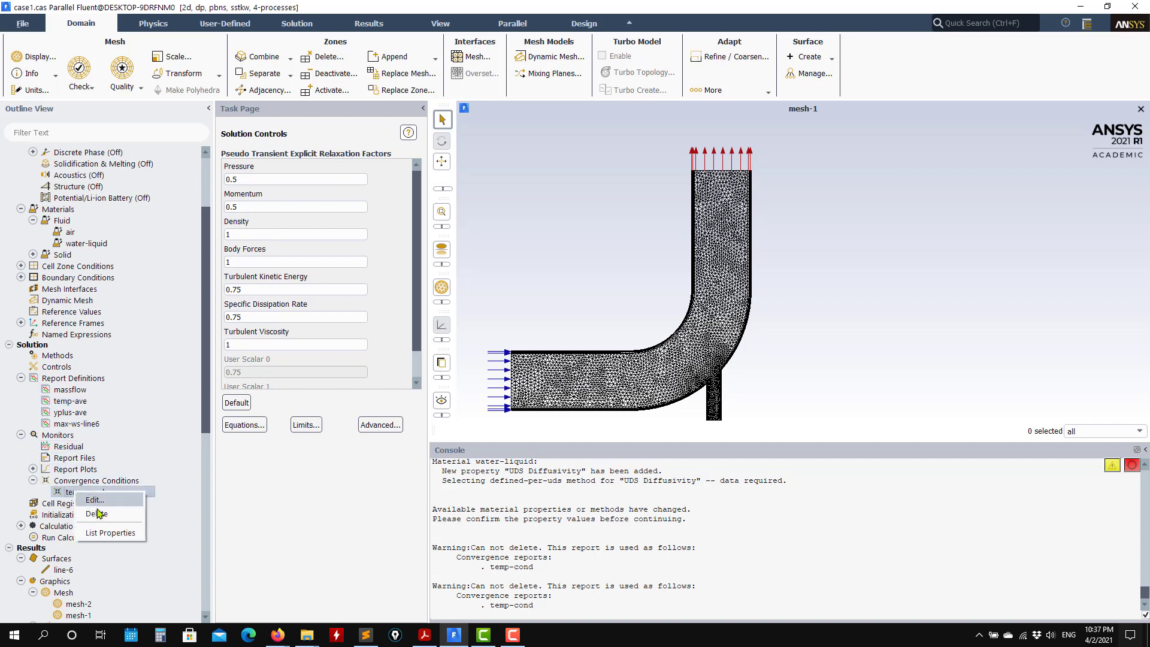
click(102, 523)
click(557, 333)
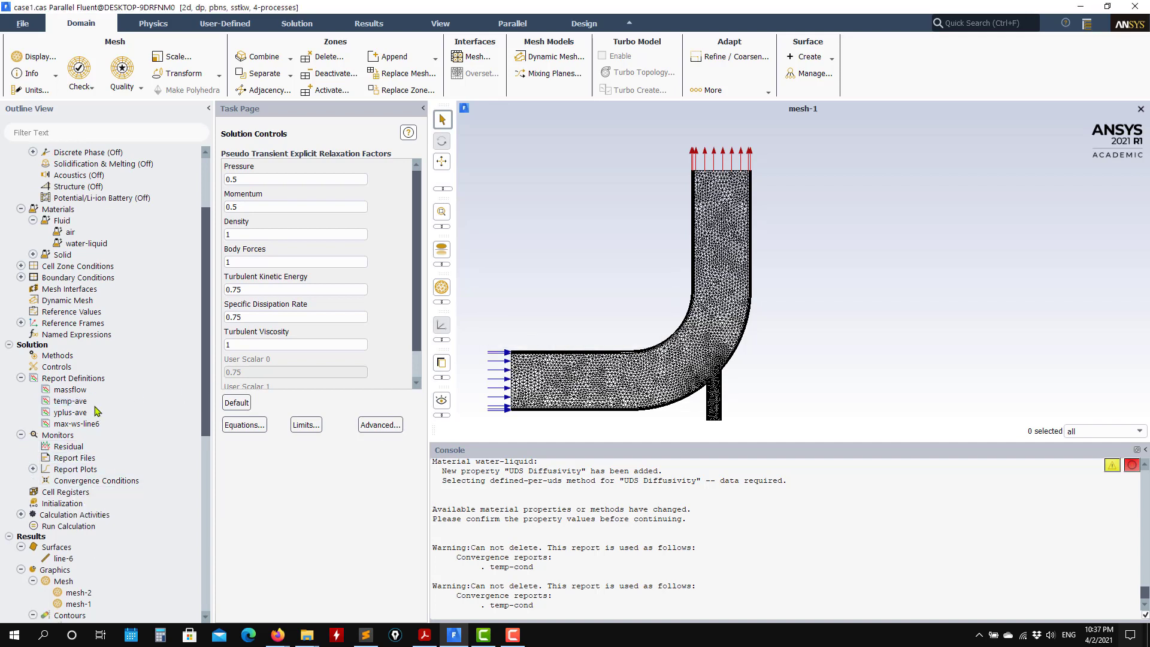
Step: Delete the temp-ave report definition together with its report plots
right_click(76, 425)
click(71, 401)
click(70, 401)
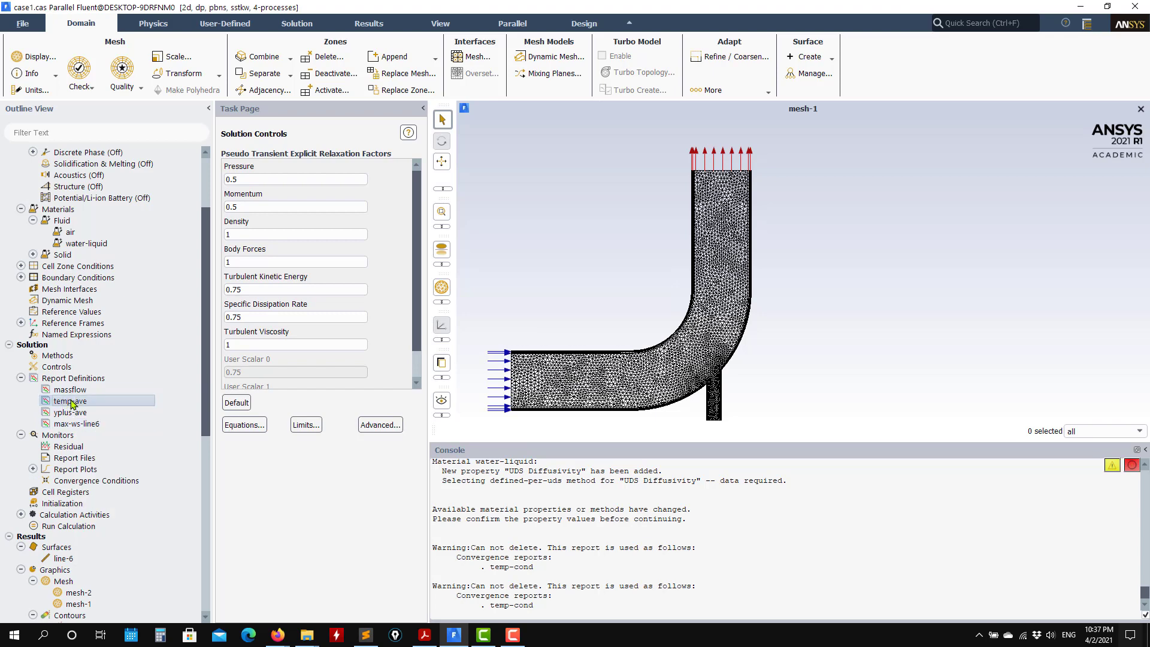
right_click(72, 401)
click(93, 436)
click(556, 332)
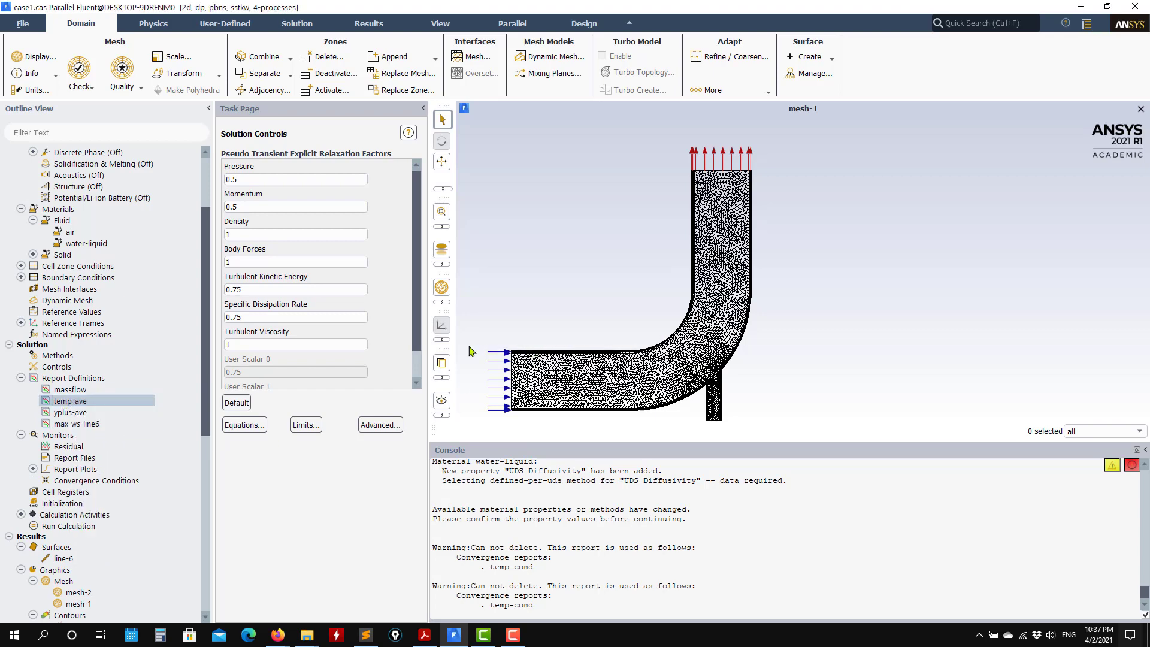
click(617, 337)
Step: Create report-def-0: facet average of Scalar-0 on outlet, with Report Plot enabled
click(90, 378)
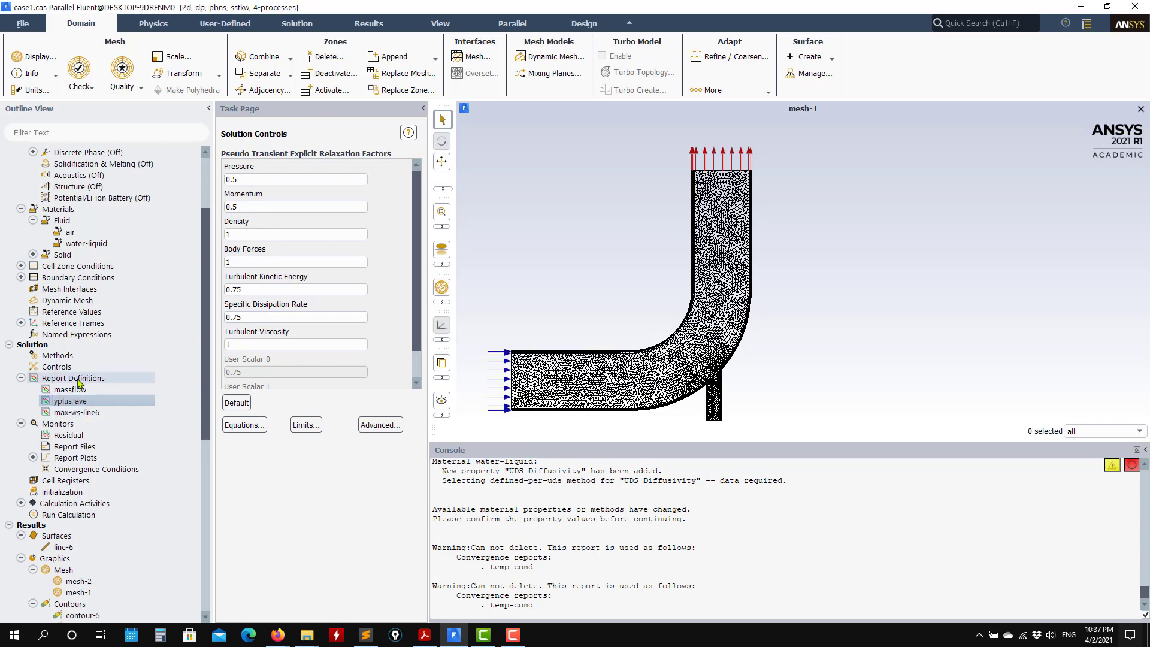
right_click(83, 378)
mouse_move(107, 453)
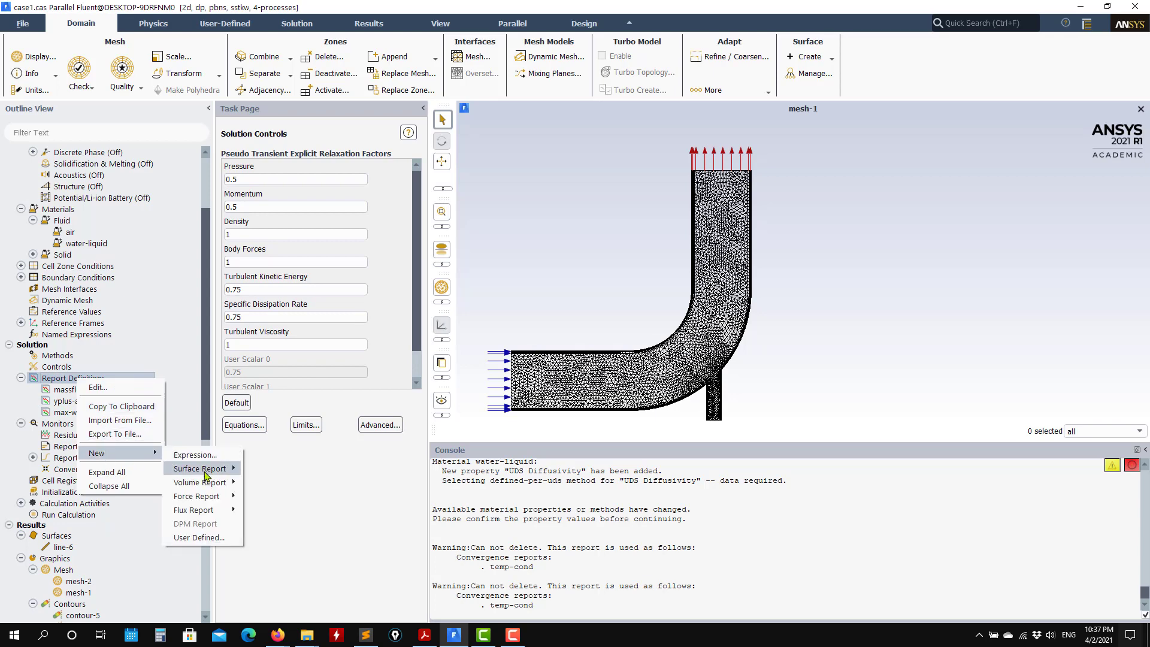
mouse_move(211, 476)
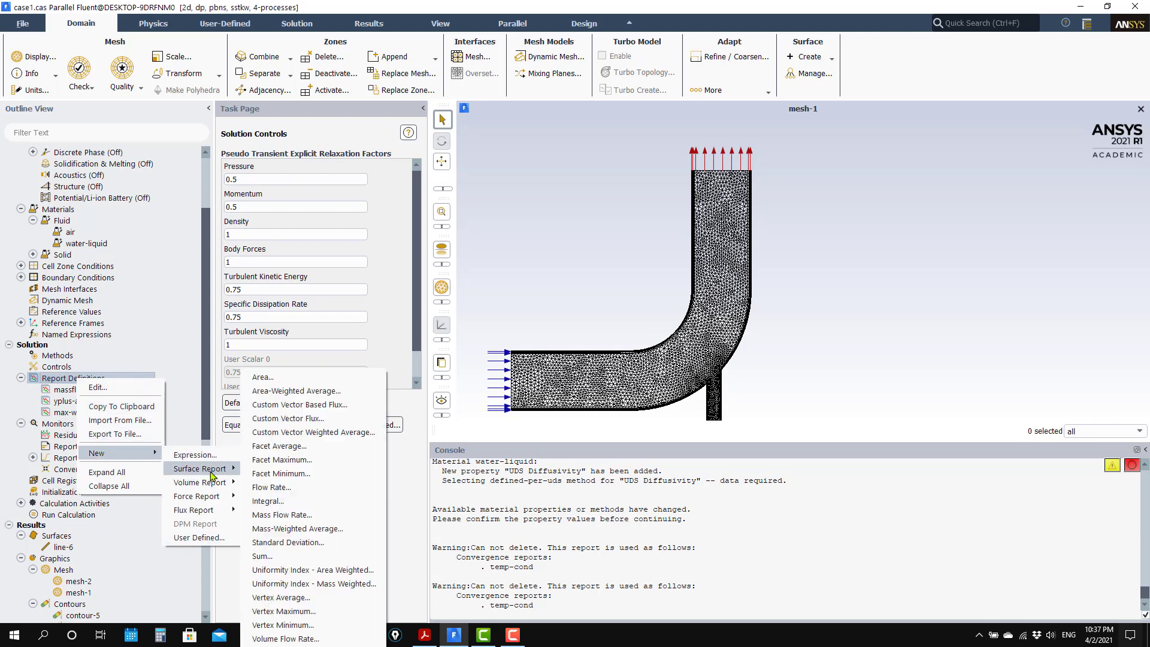
click(279, 446)
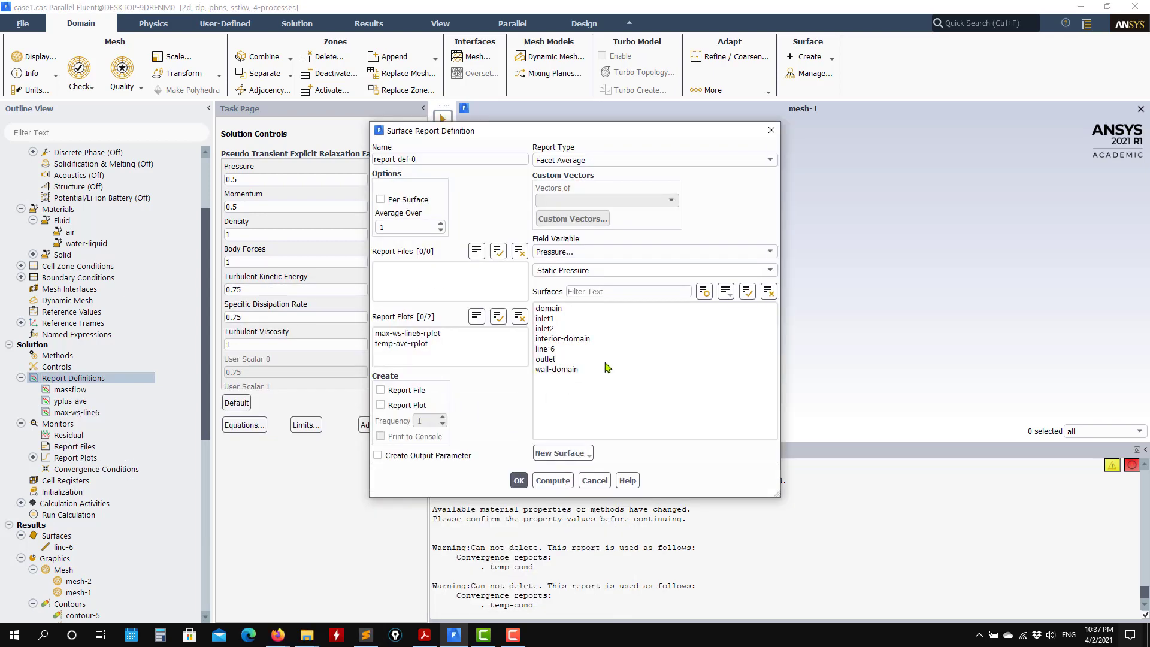
click(572, 359)
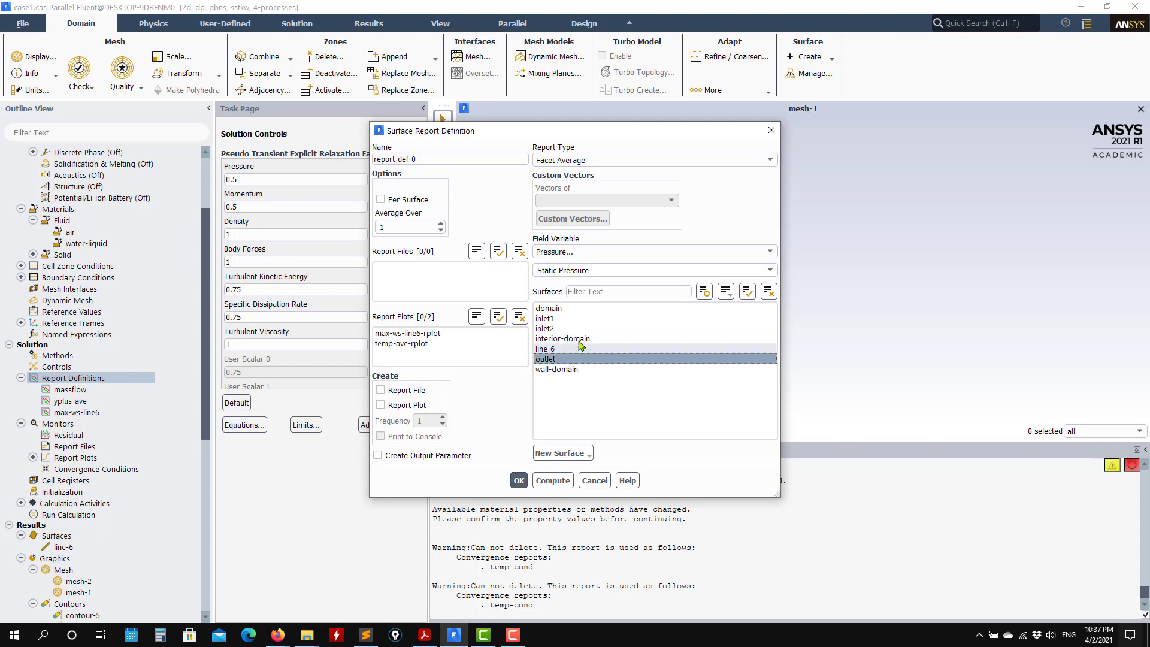
click(770, 251)
click(623, 311)
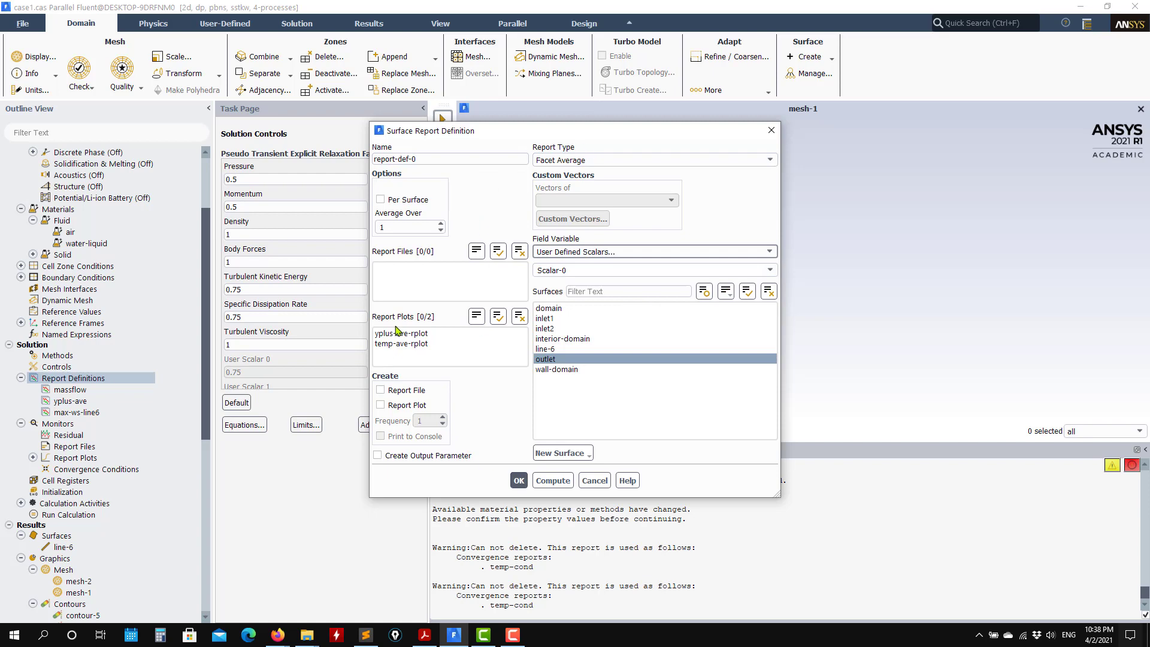
click(382, 405)
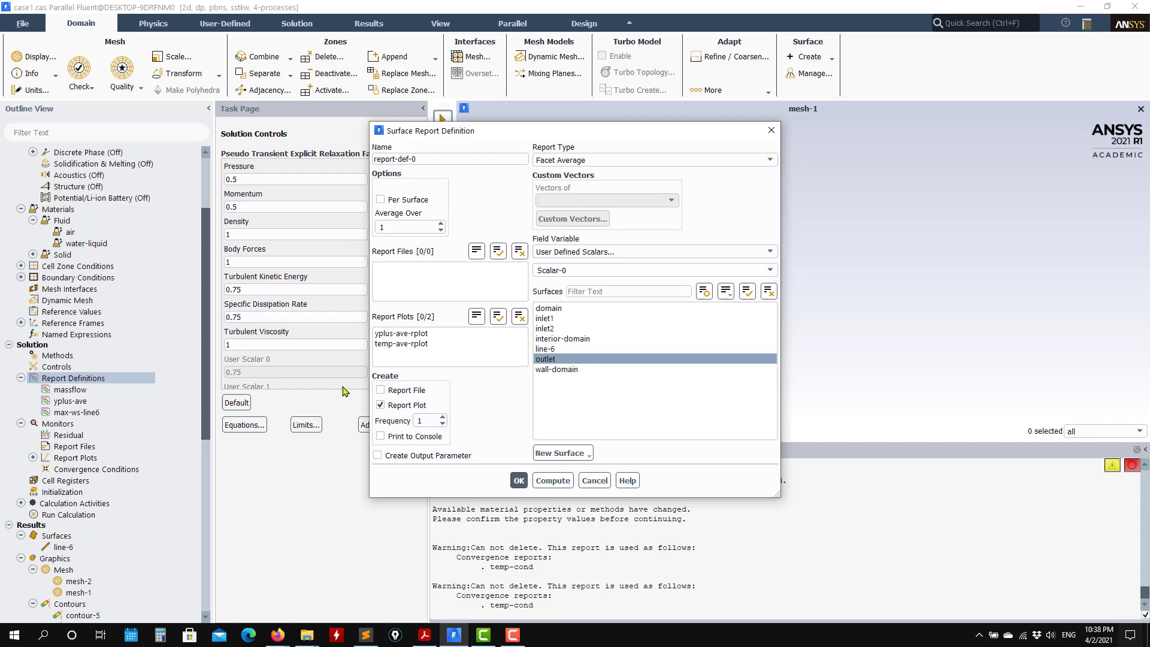
click(538, 480)
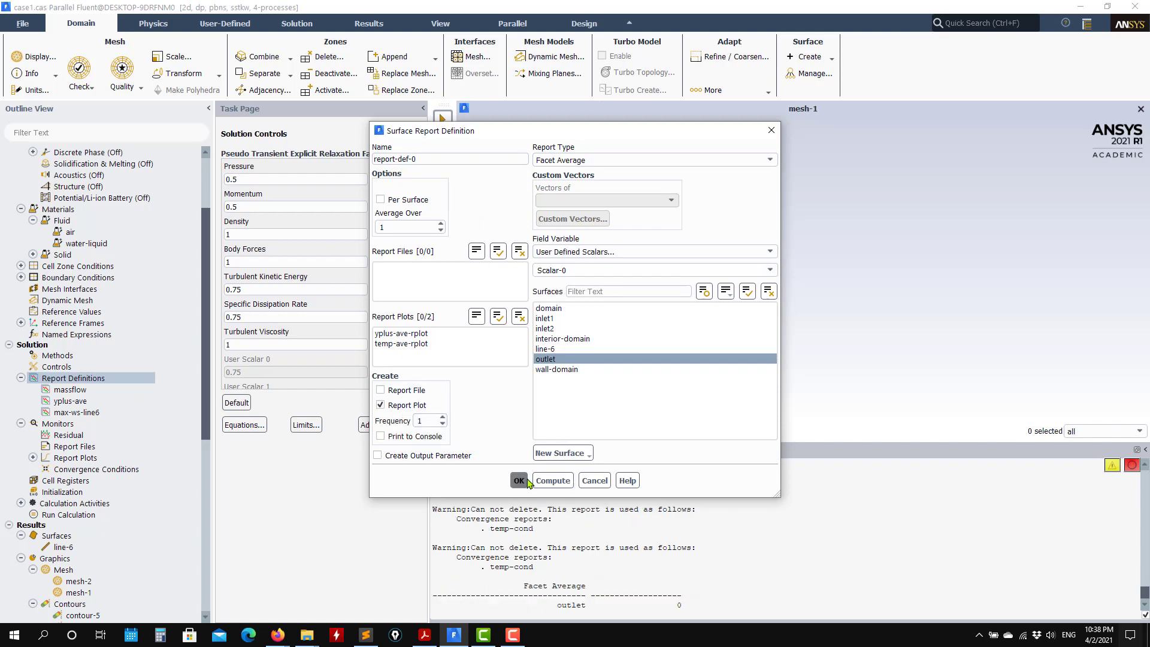
click(519, 481)
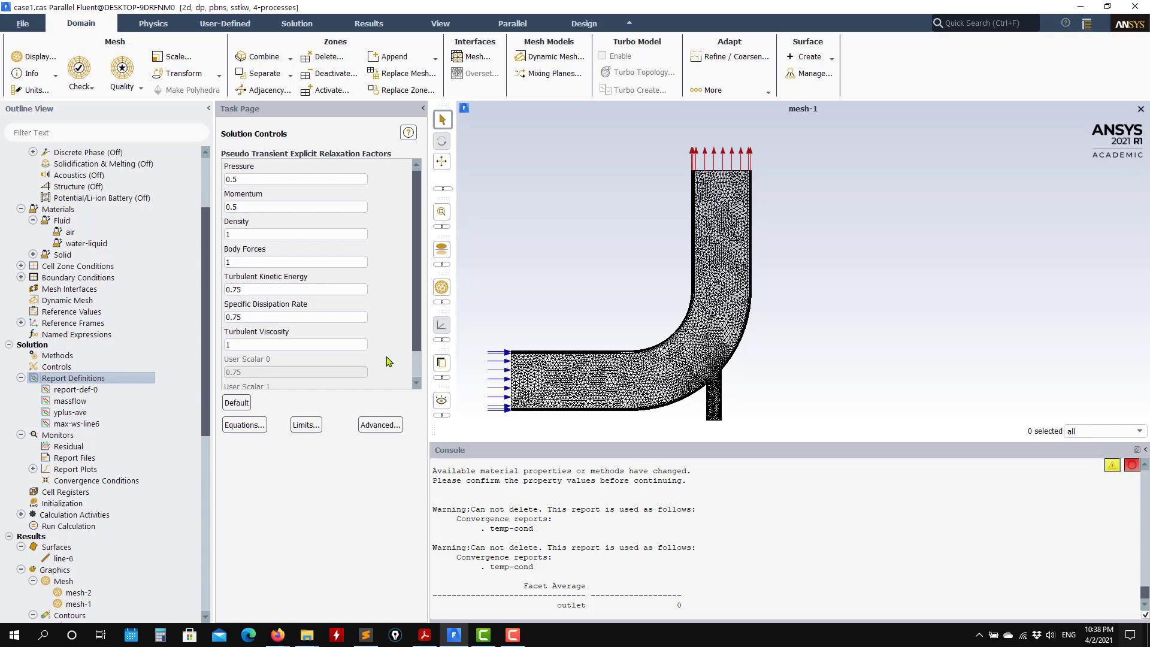
Step: Hybrid-initialize the elbow solution
scroll(81, 464, down, 2)
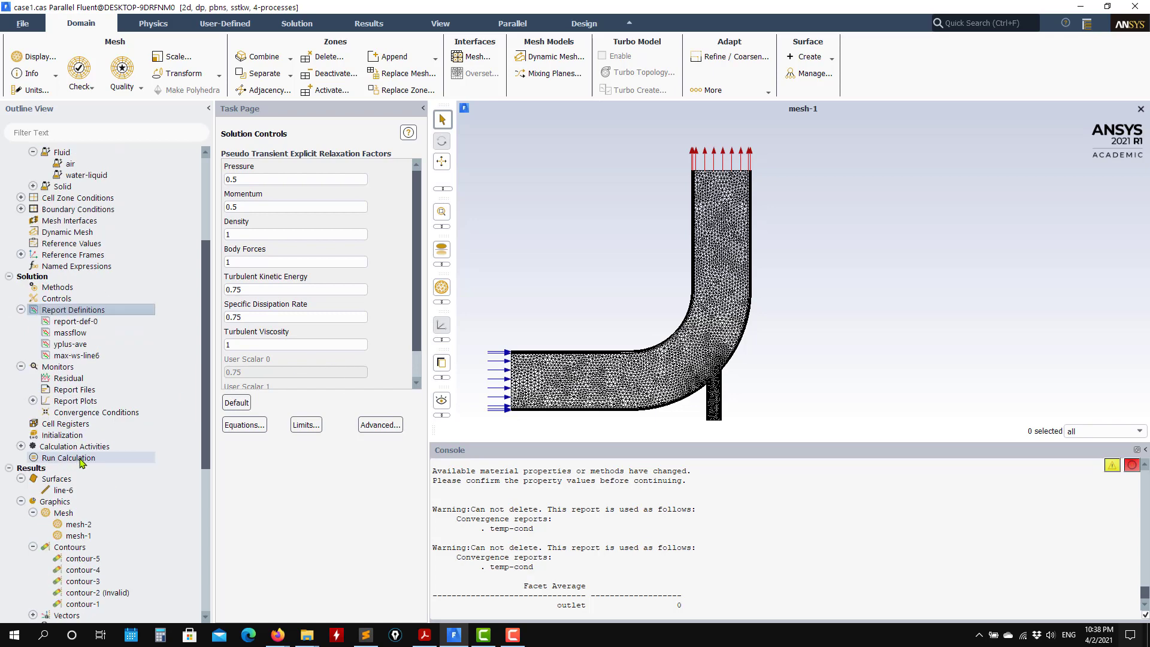
click(62, 436)
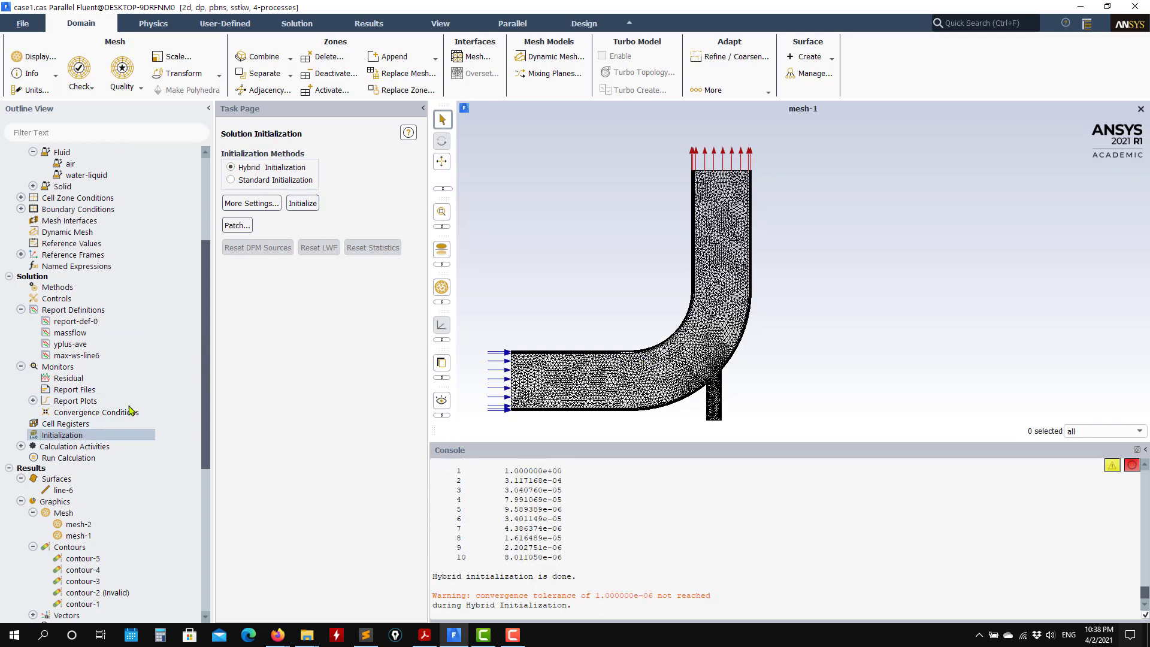
click(87, 459)
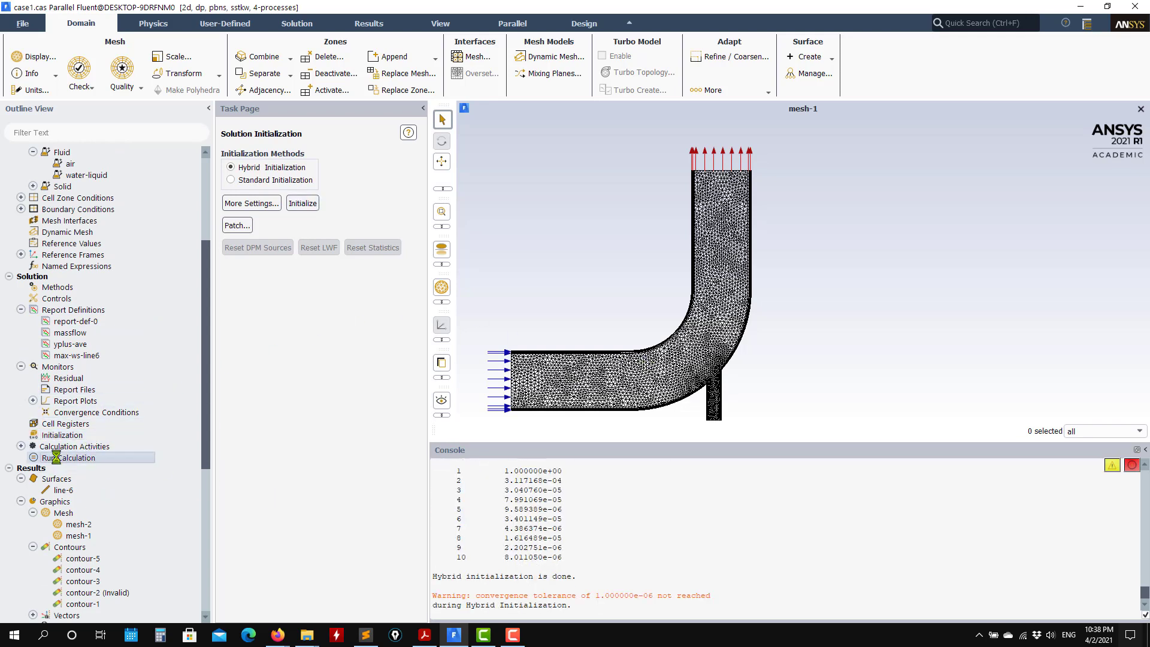
Step: Write the case and data files as uds
click(16, 27)
mouse_move(36, 52)
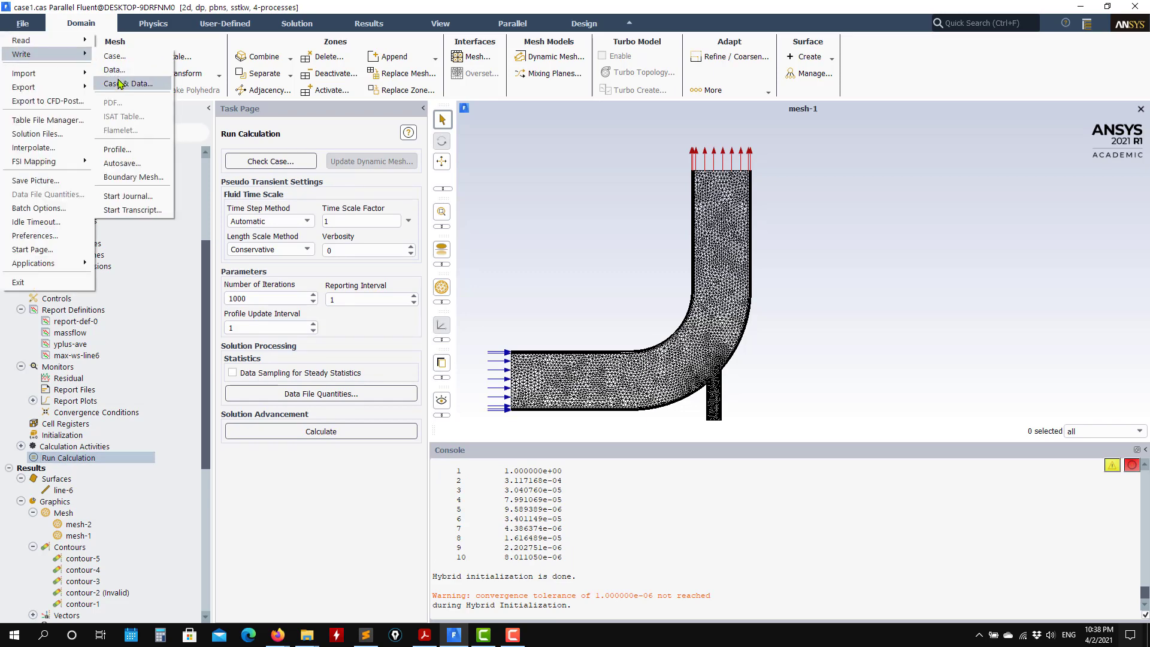
click(126, 82)
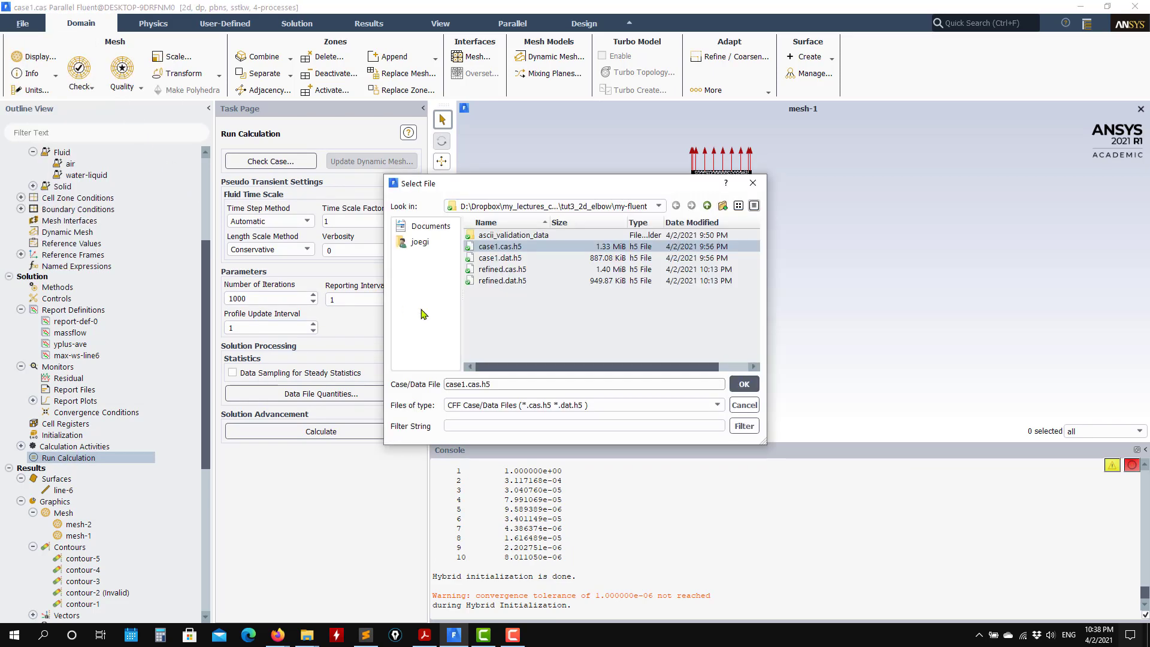
triple_click(508, 389)
click(508, 389)
triple_click(507, 390)
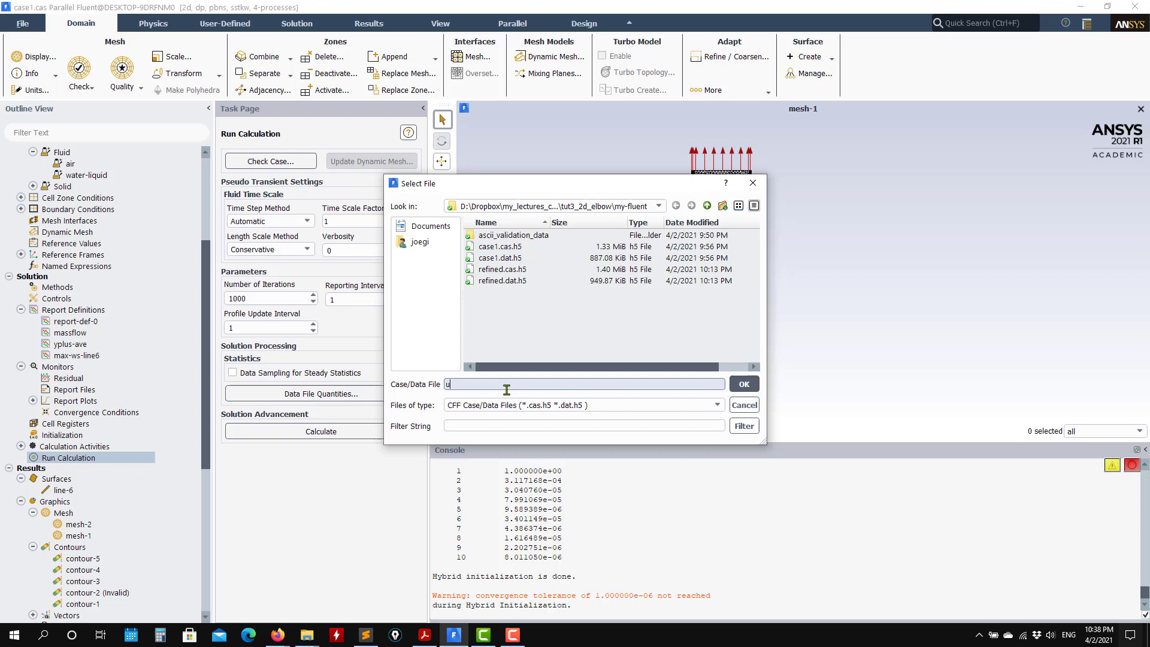
key(Escape)
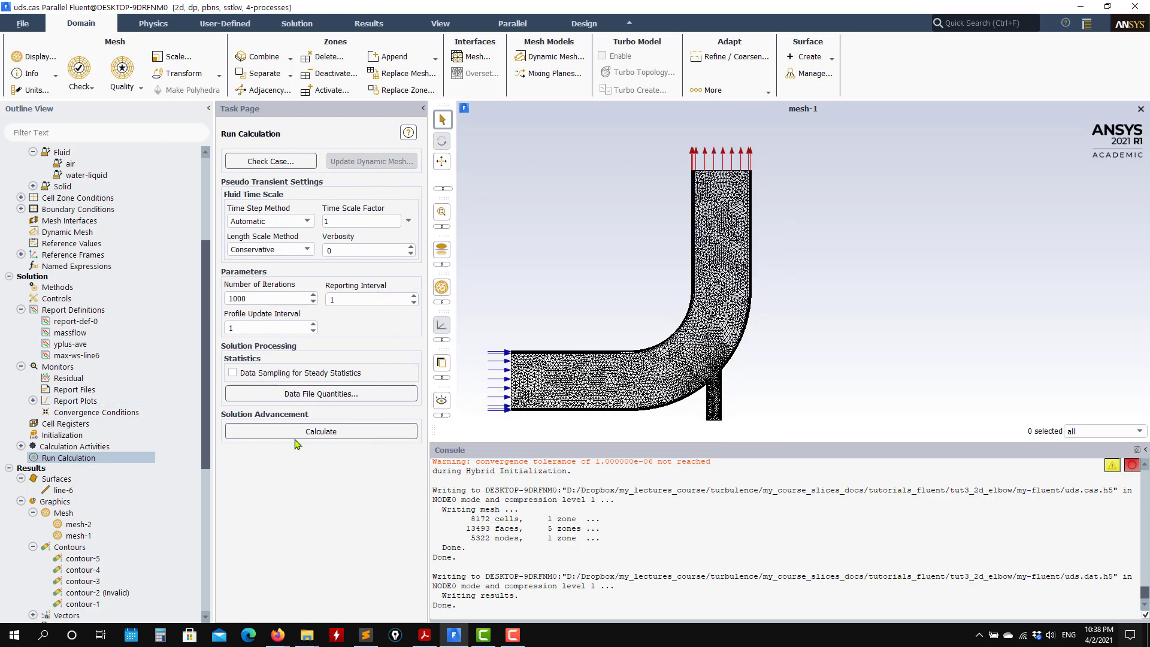
Step: Run the solution, cycling through the report plots to the outlet Scalar-0 average plot
click(301, 438)
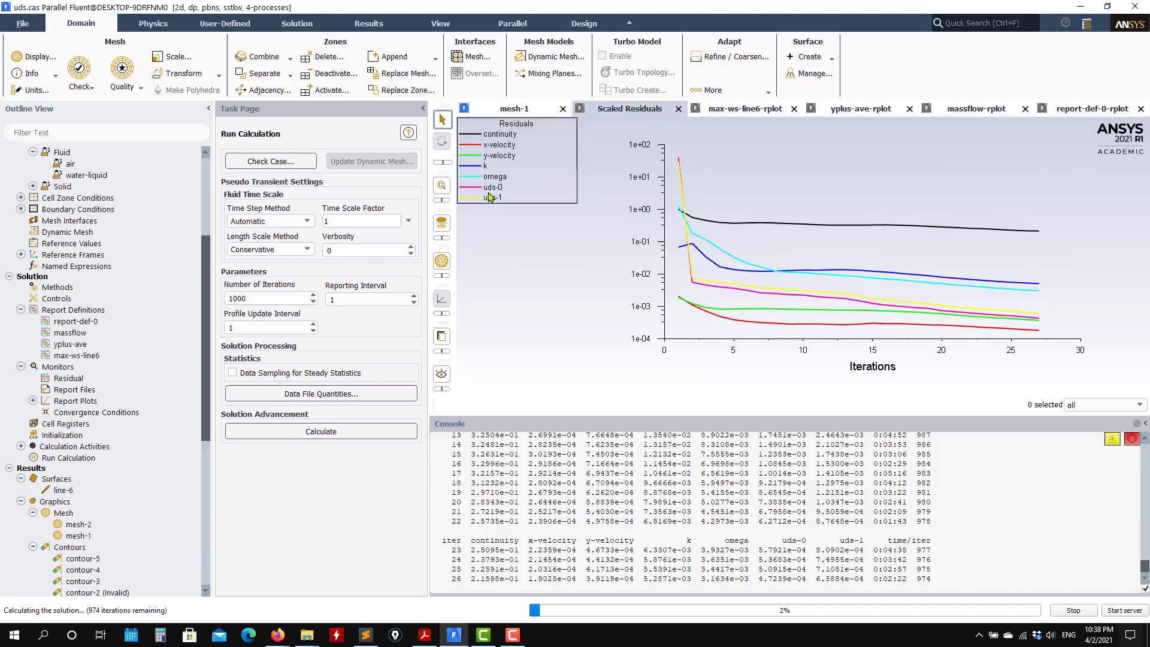
click(738, 111)
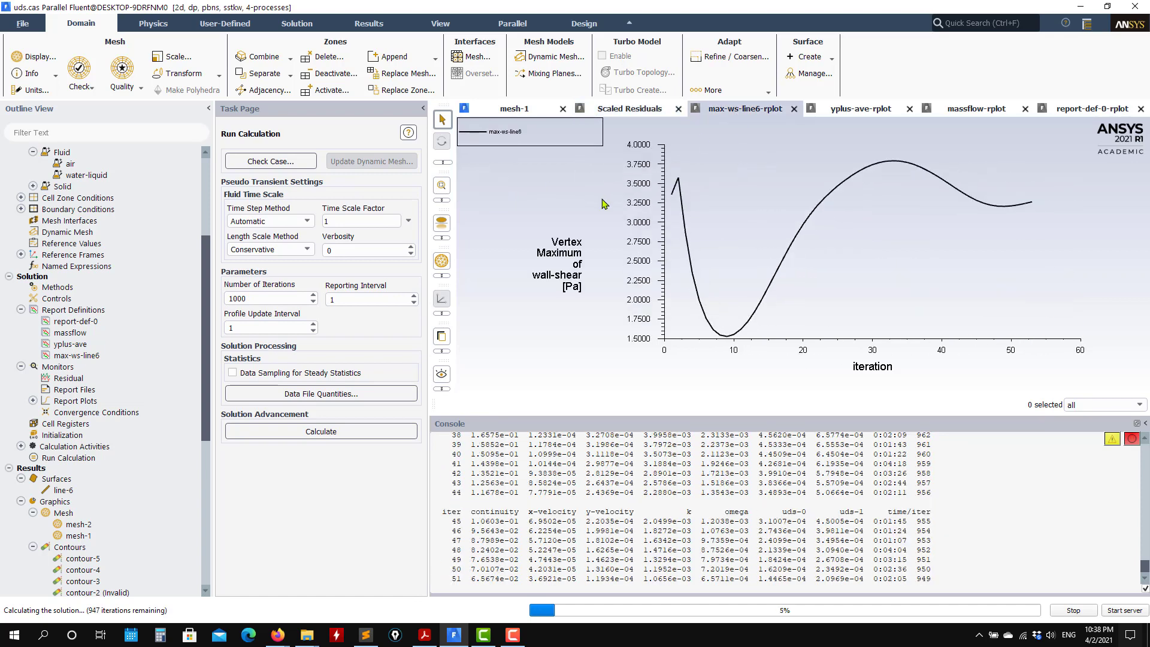
click(857, 112)
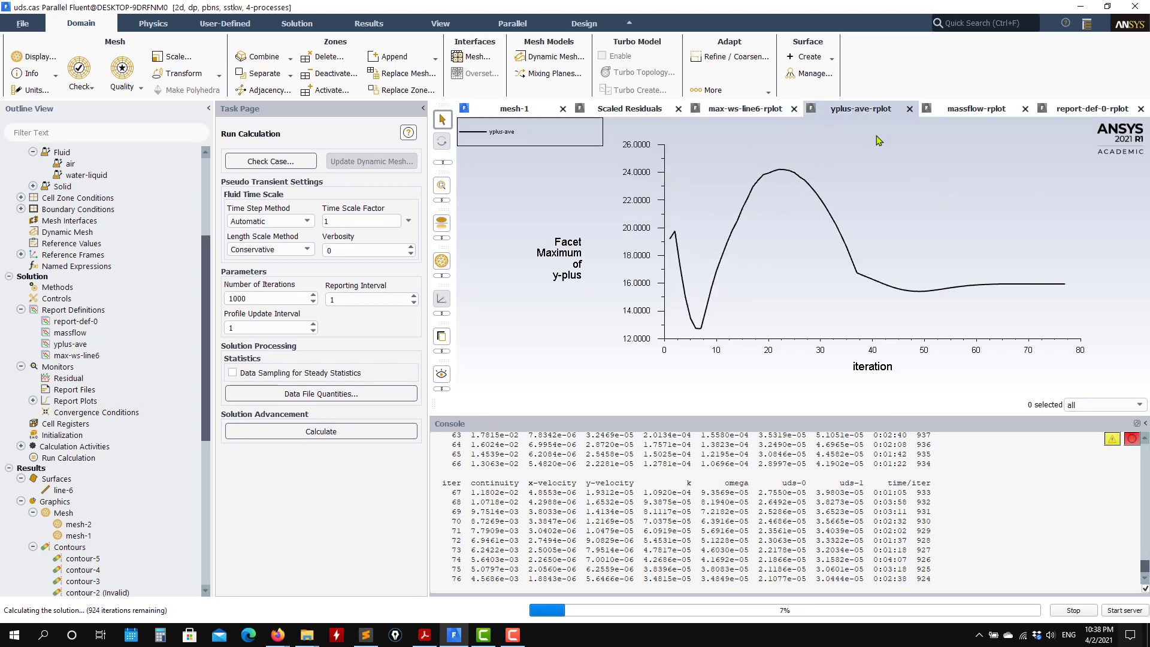
click(954, 110)
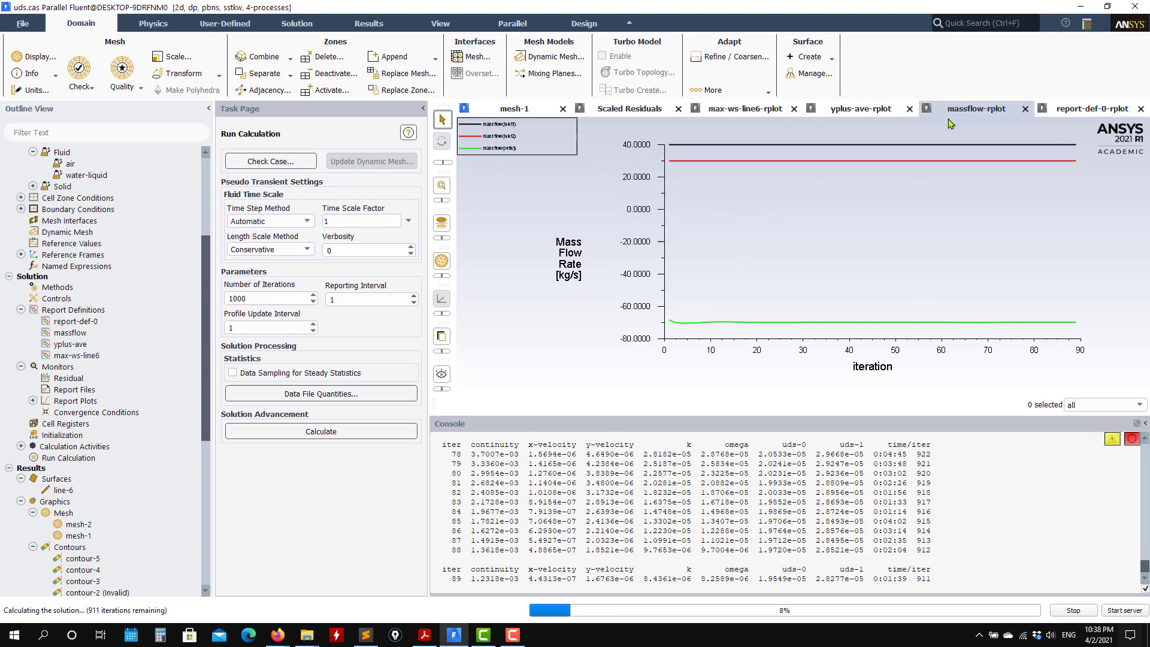
click(1097, 113)
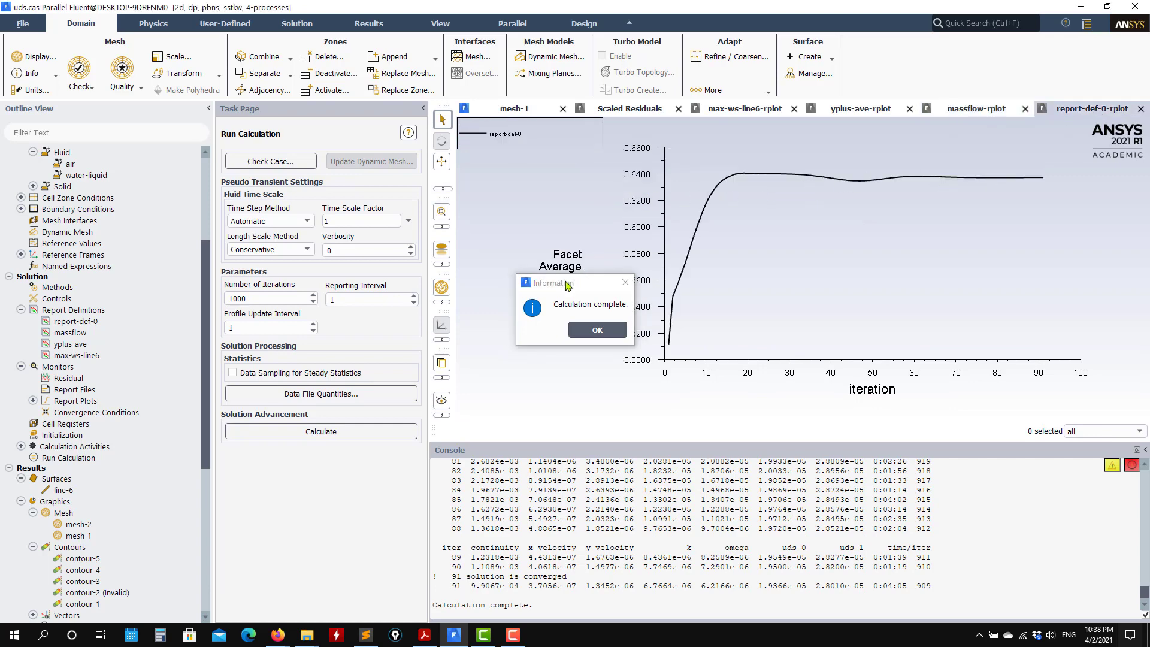
drag(566, 285, 379, 250)
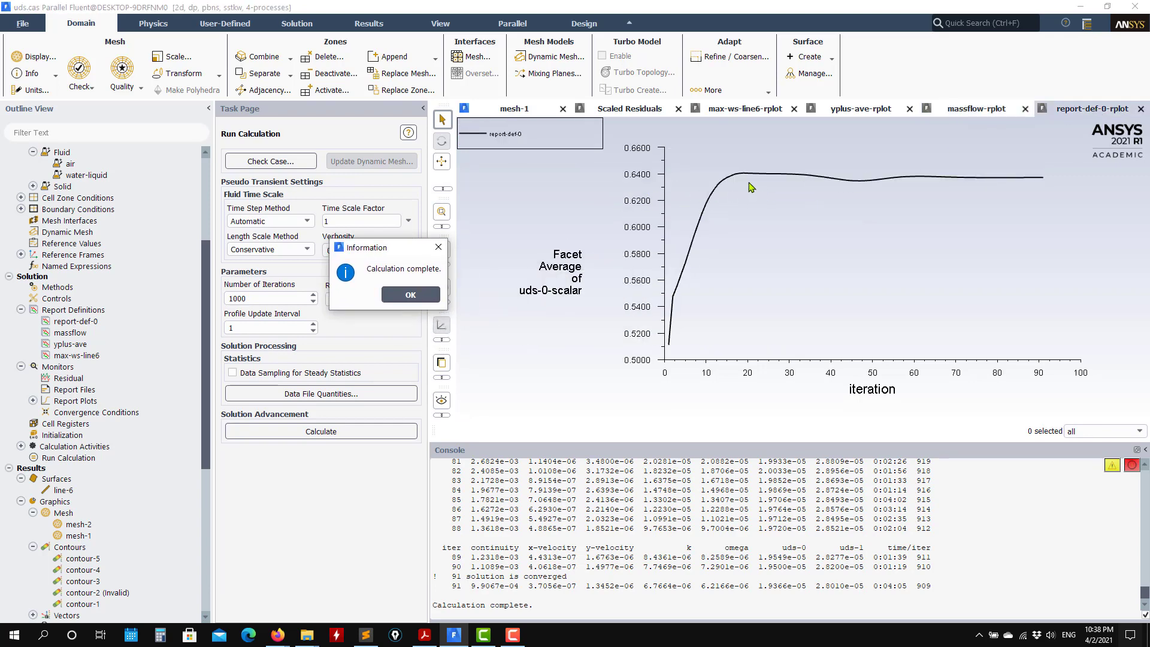
Step: Dismiss the completion message and switch contour-1 to User Defined Scalars, showing Scalar-0
click(419, 297)
scroll(114, 506, down, 3)
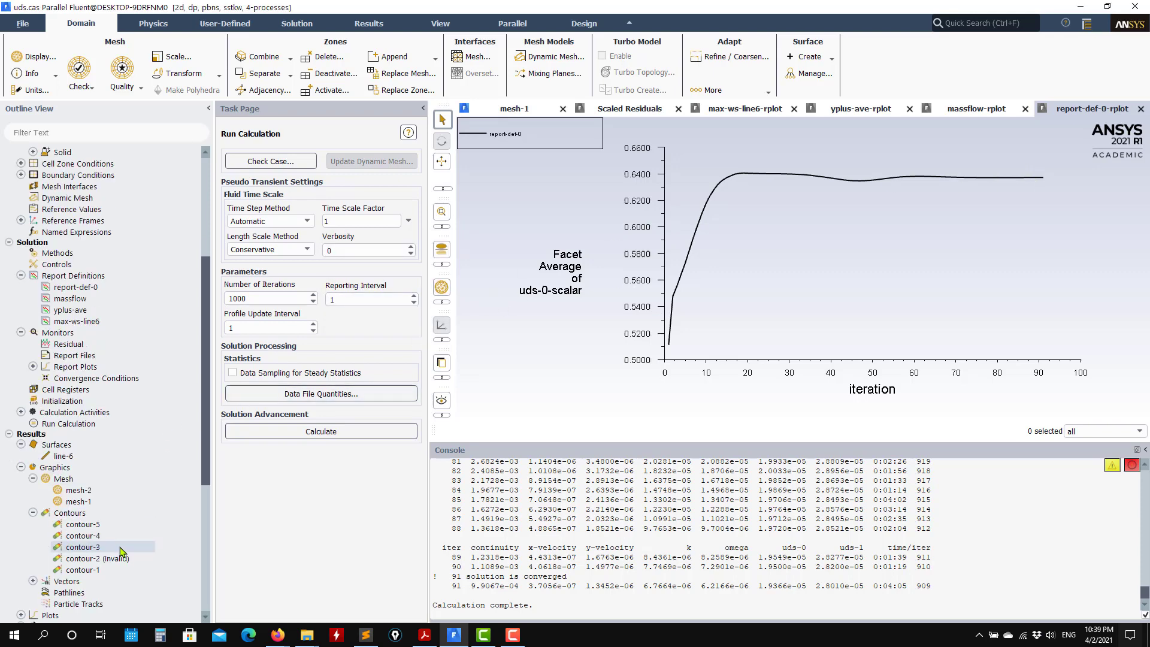
double_click(84, 501)
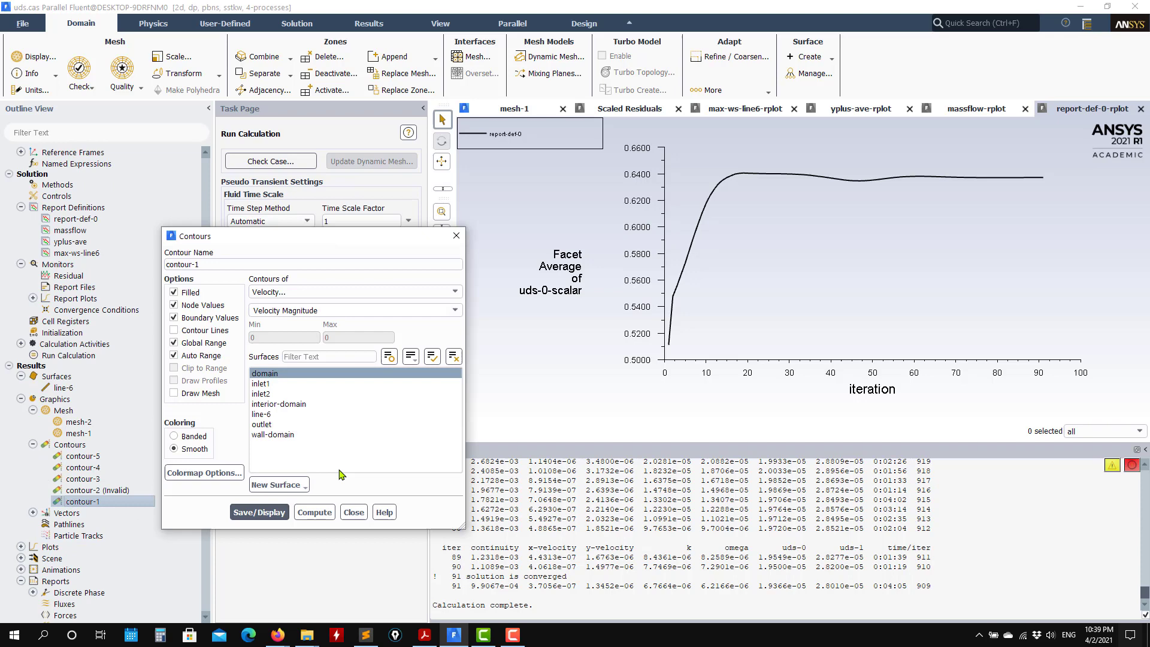
click(260, 512)
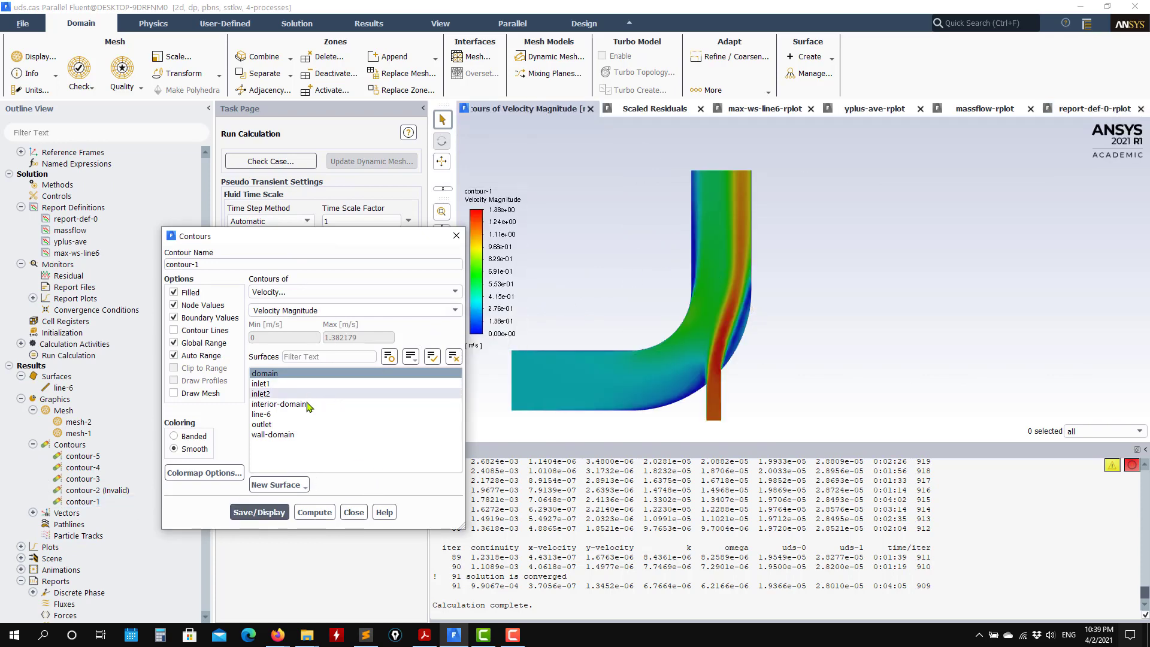
click(452, 293)
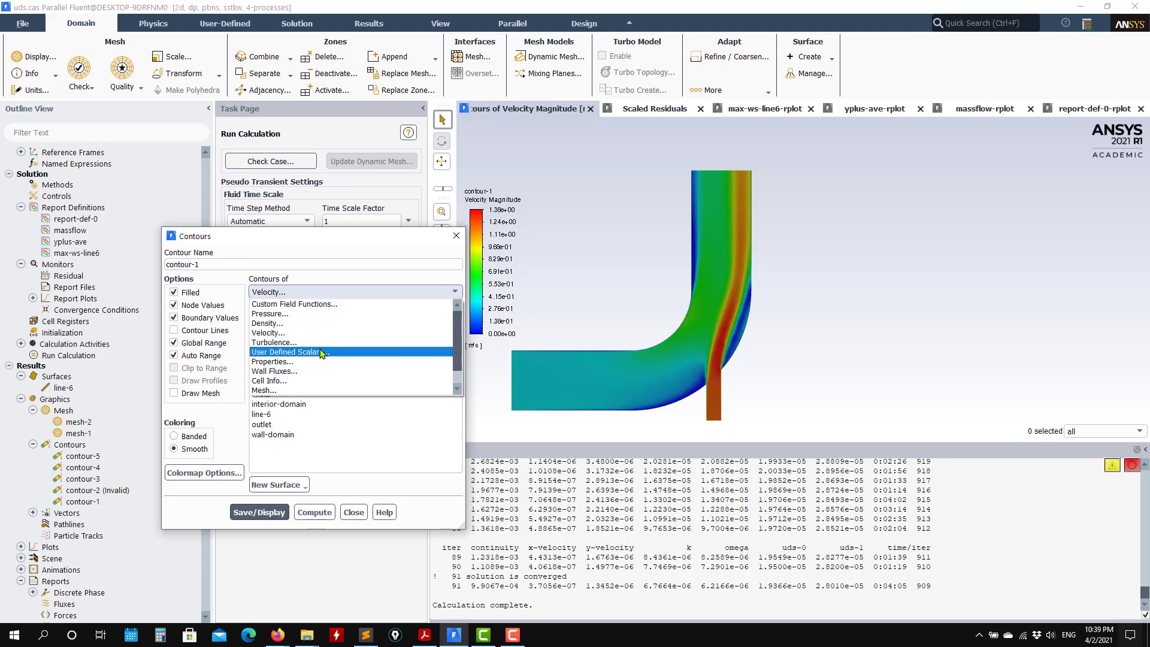
click(359, 352)
click(270, 511)
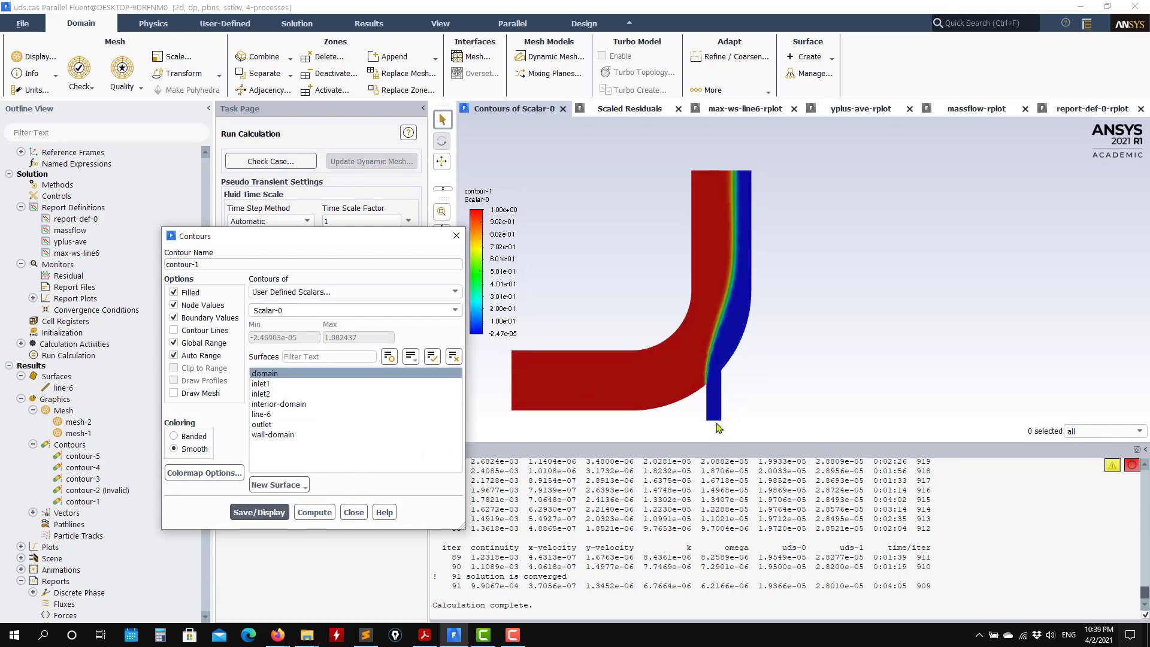
Step: Change contour-1 to display Scalar-1
click(443, 314)
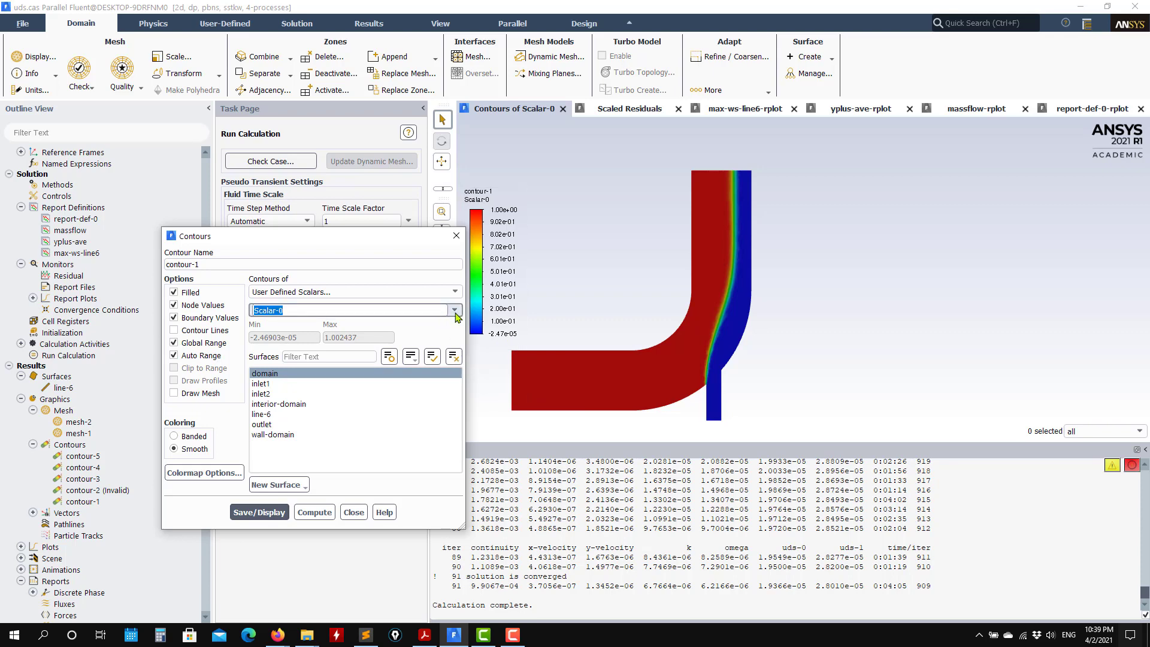
click(455, 310)
click(345, 329)
click(259, 512)
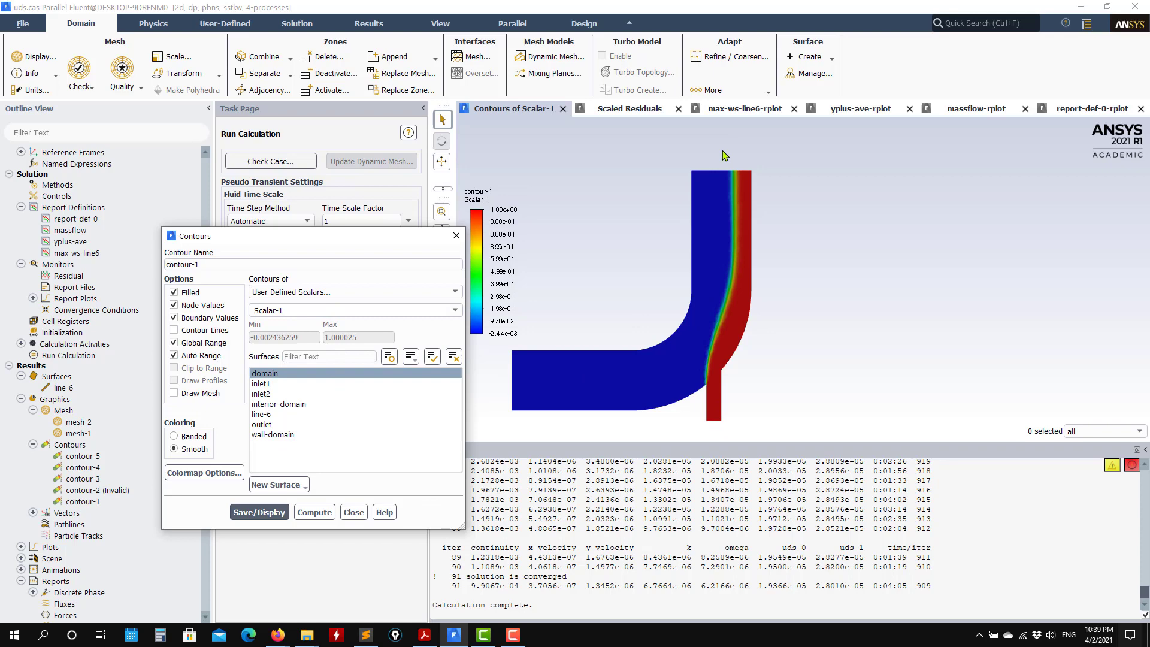
scroll(706, 267, up, 5)
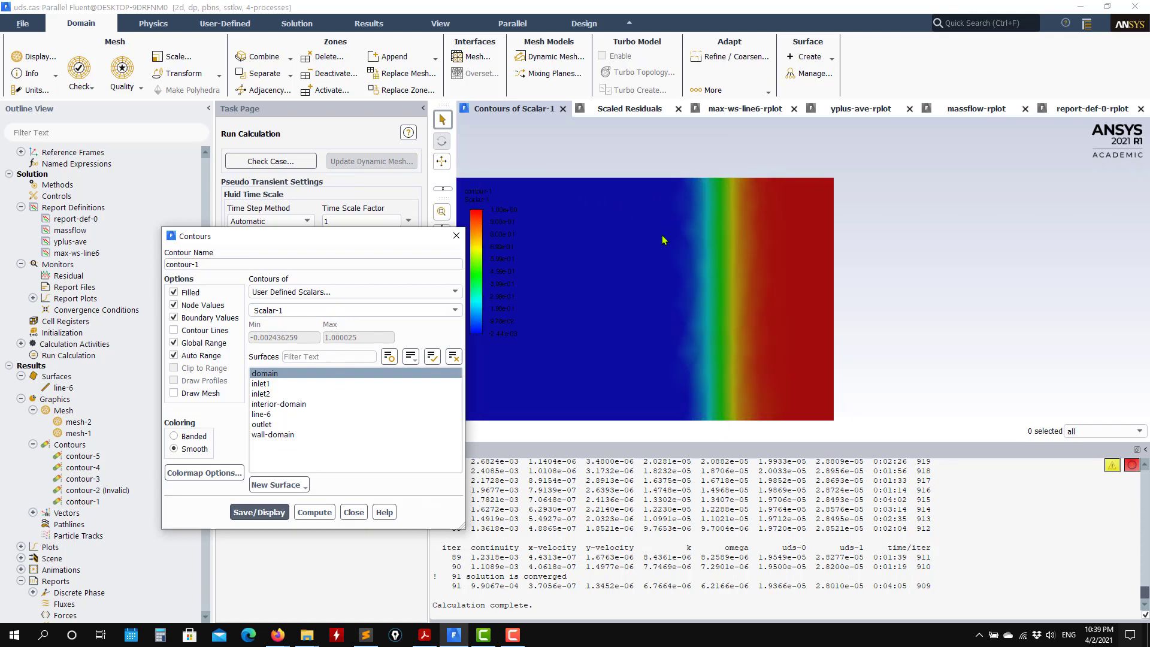
scroll(705, 262, down, 3)
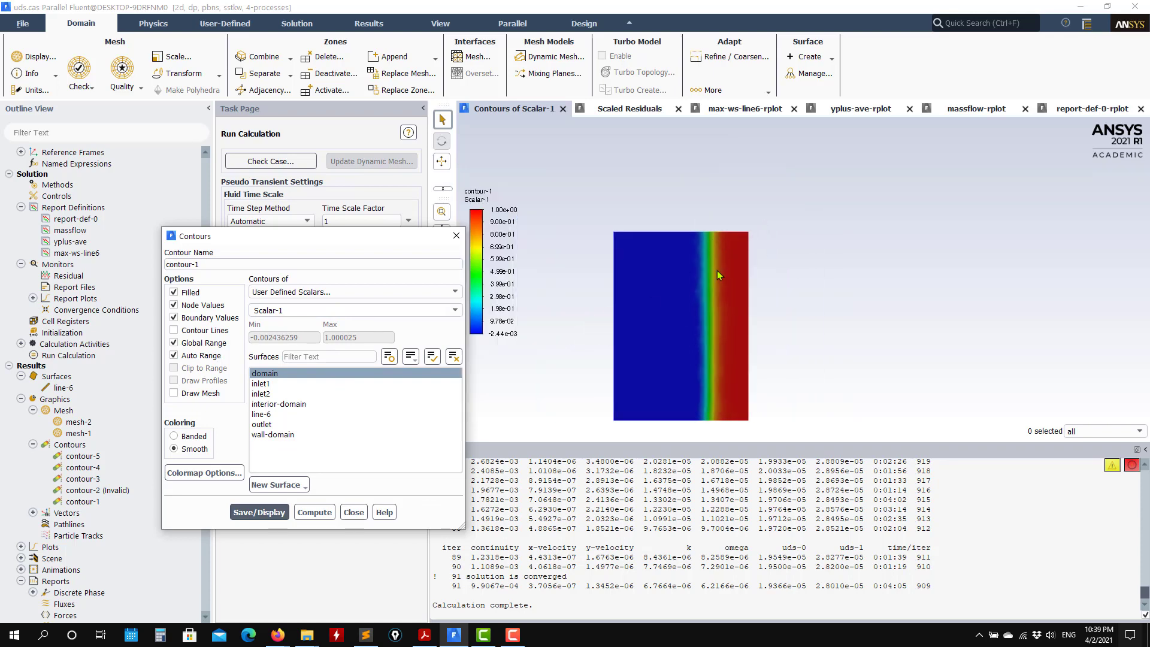
Step: Plot the diffusion coefficient of Scalar-1, then select the Scalar-0 diffusion coefficient
click(443, 313)
click(447, 313)
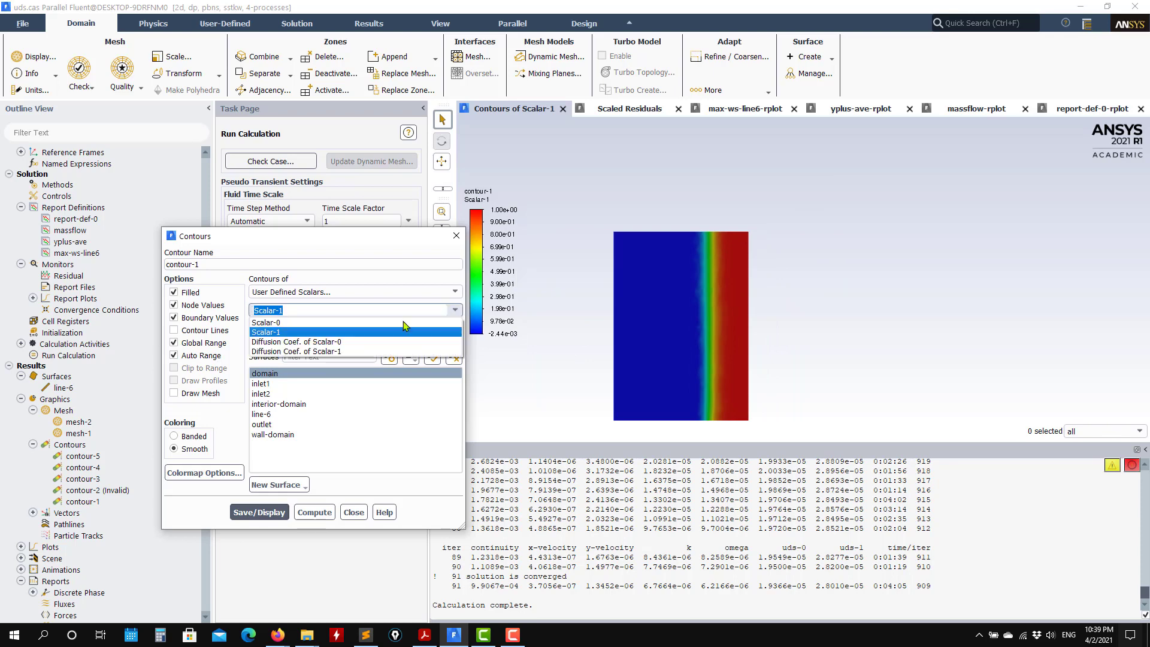
click(288, 358)
click(259, 500)
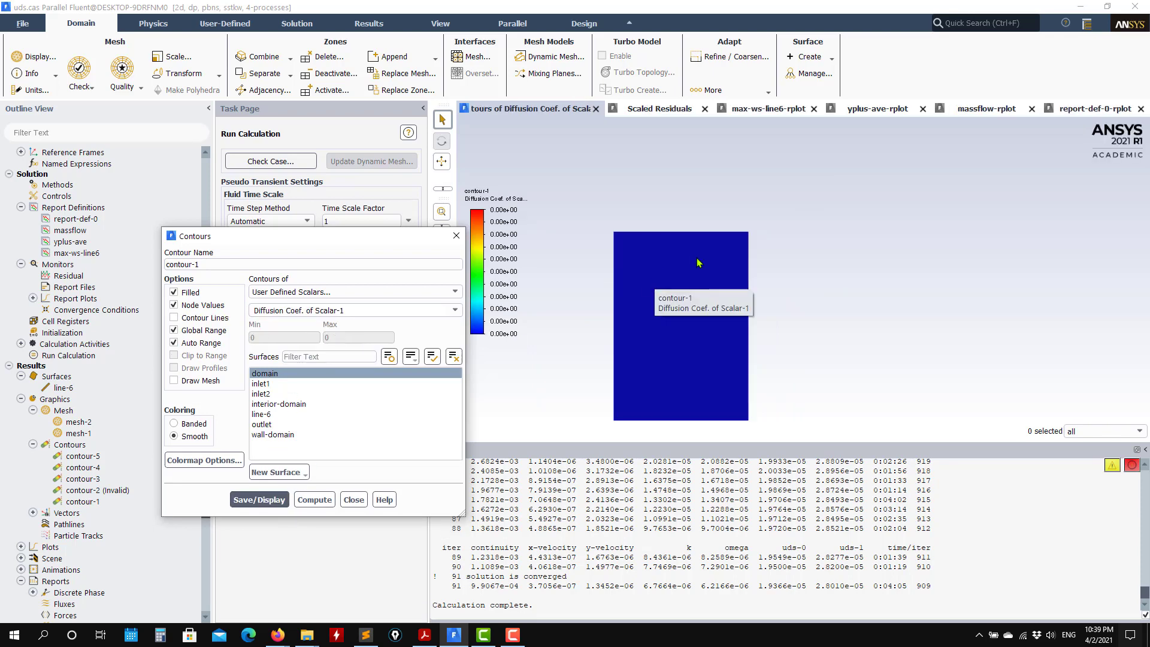
click(435, 313)
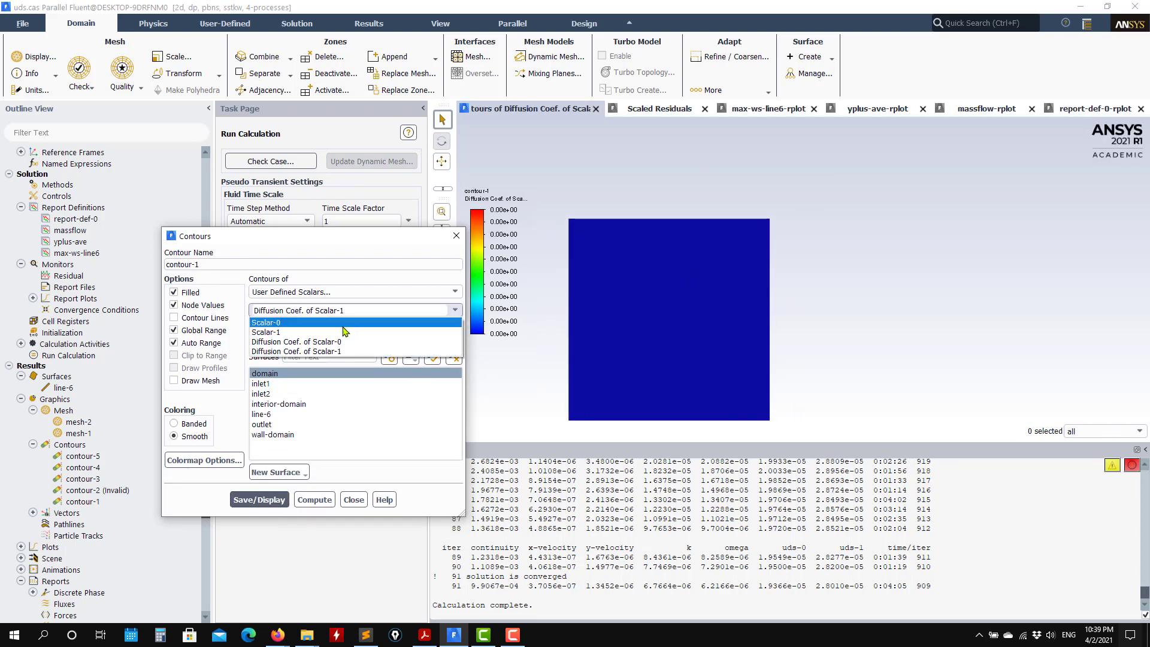
click(336, 354)
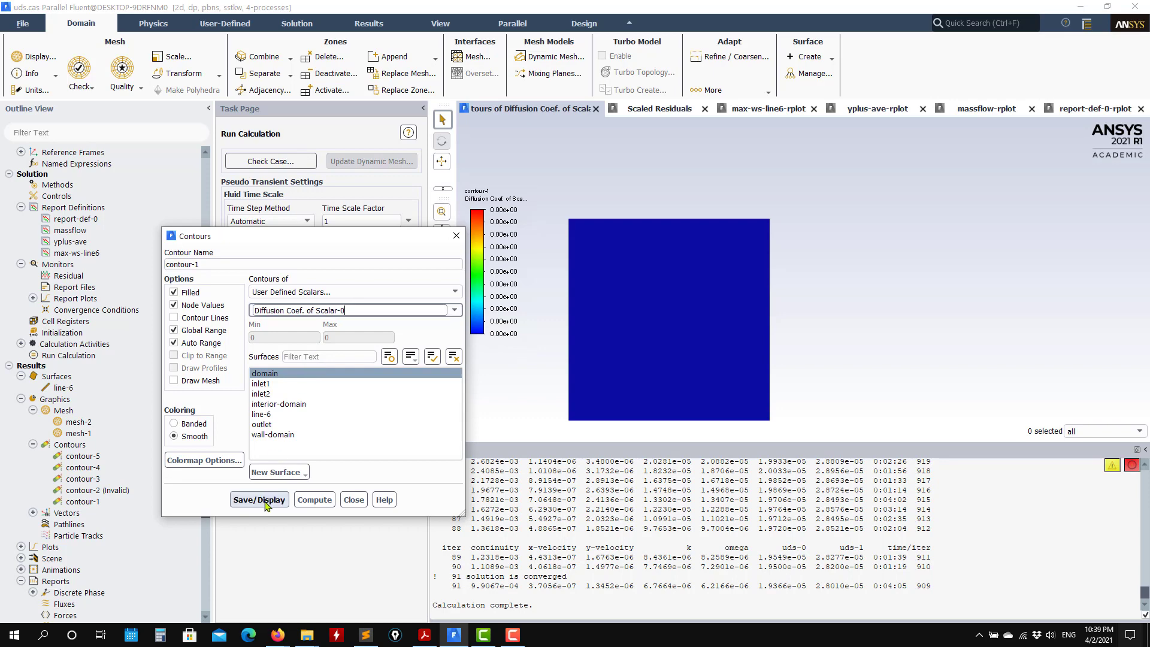
Step: Redisplay the User Defined Scalars Scalar-1 contour and zoom and pan to the curved lower domain
click(420, 292)
click(316, 352)
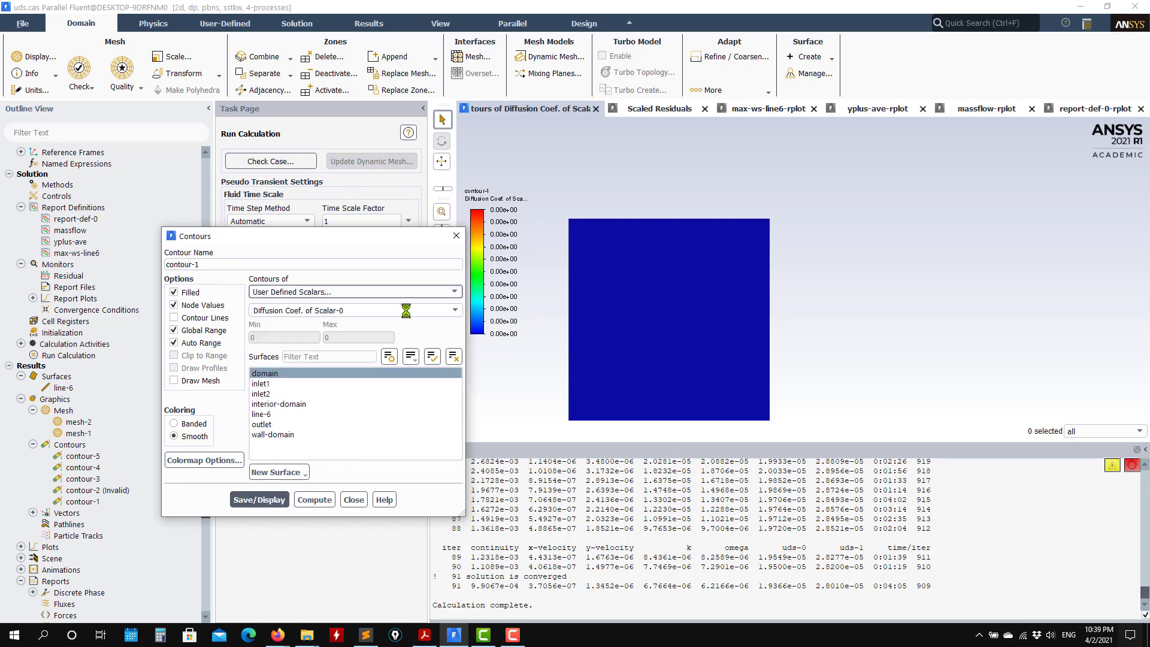
click(335, 310)
click(328, 339)
click(268, 511)
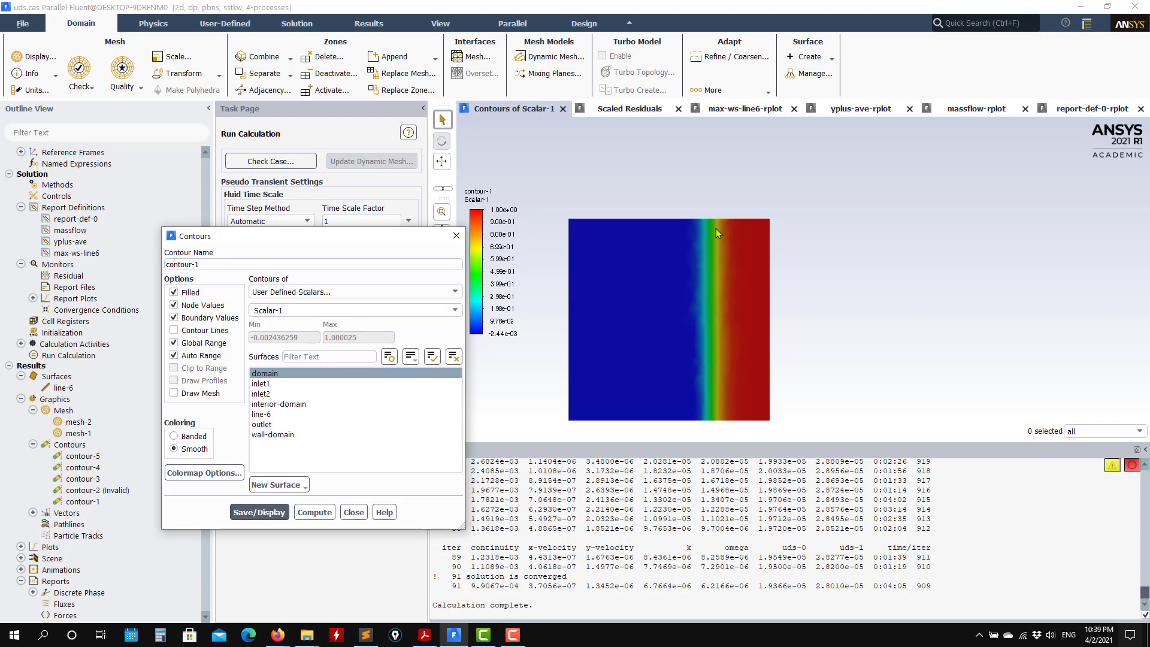
scroll(716, 229, up, 5)
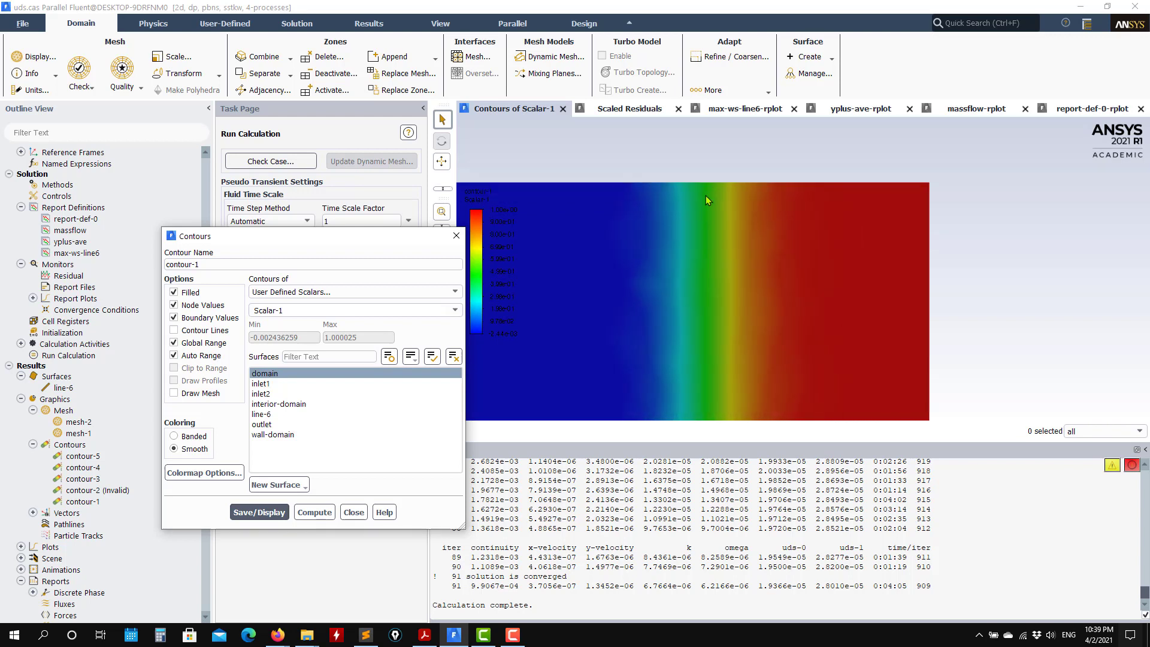
scroll(714, 318, down, 5)
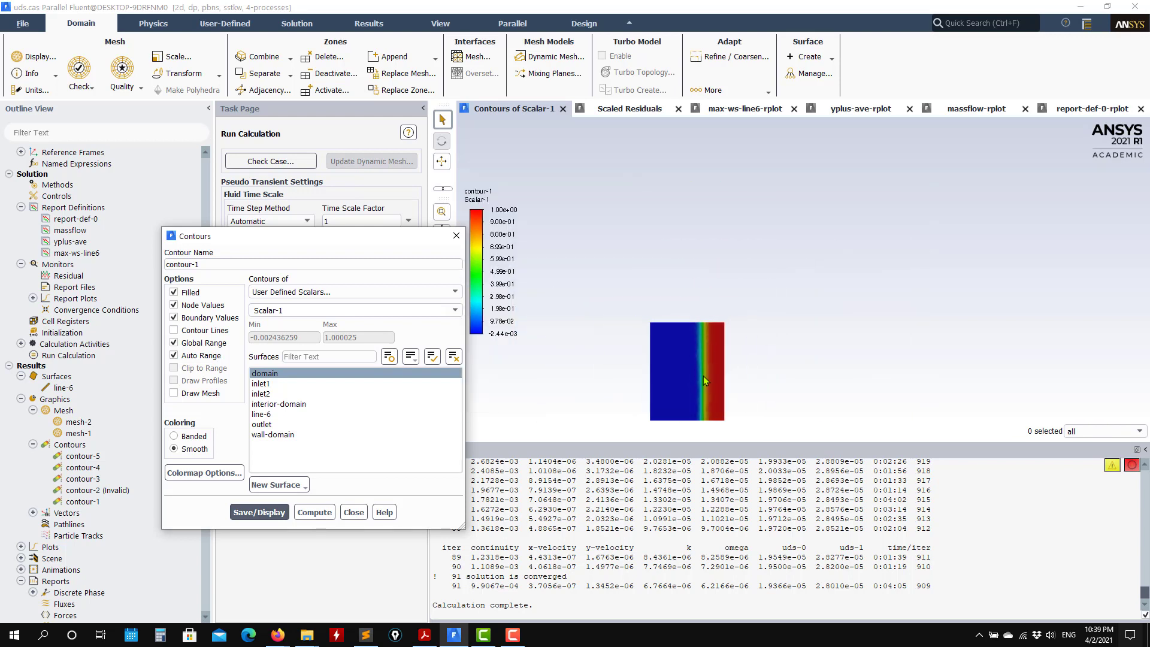
drag(713, 347, 681, 224)
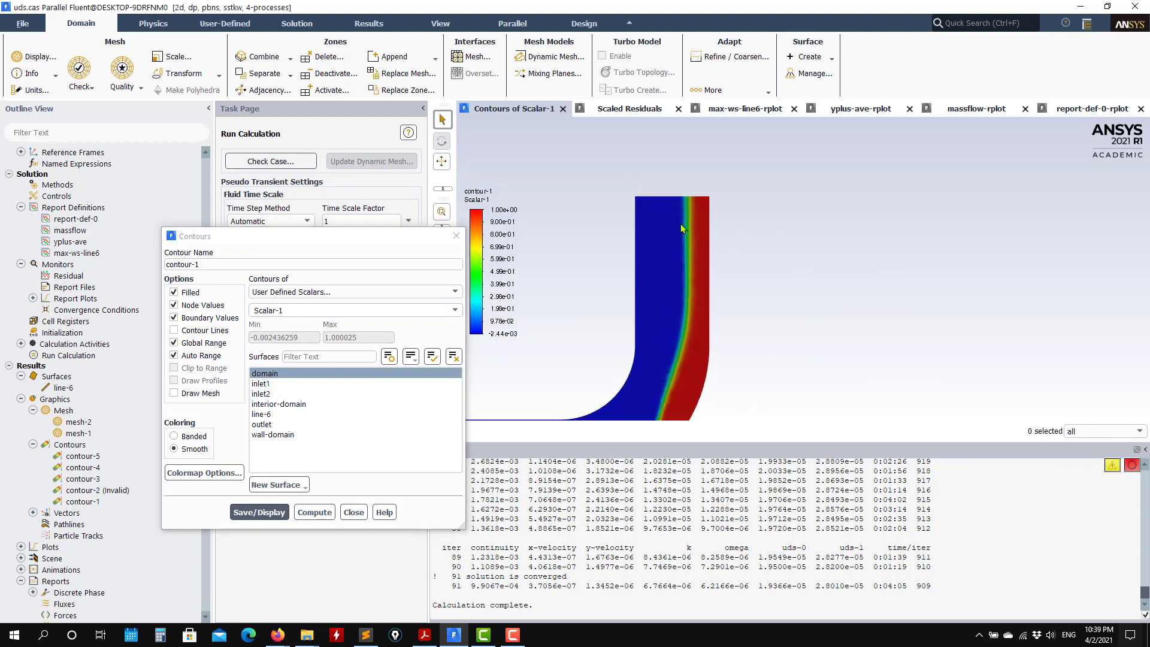
scroll(689, 190, up, 5)
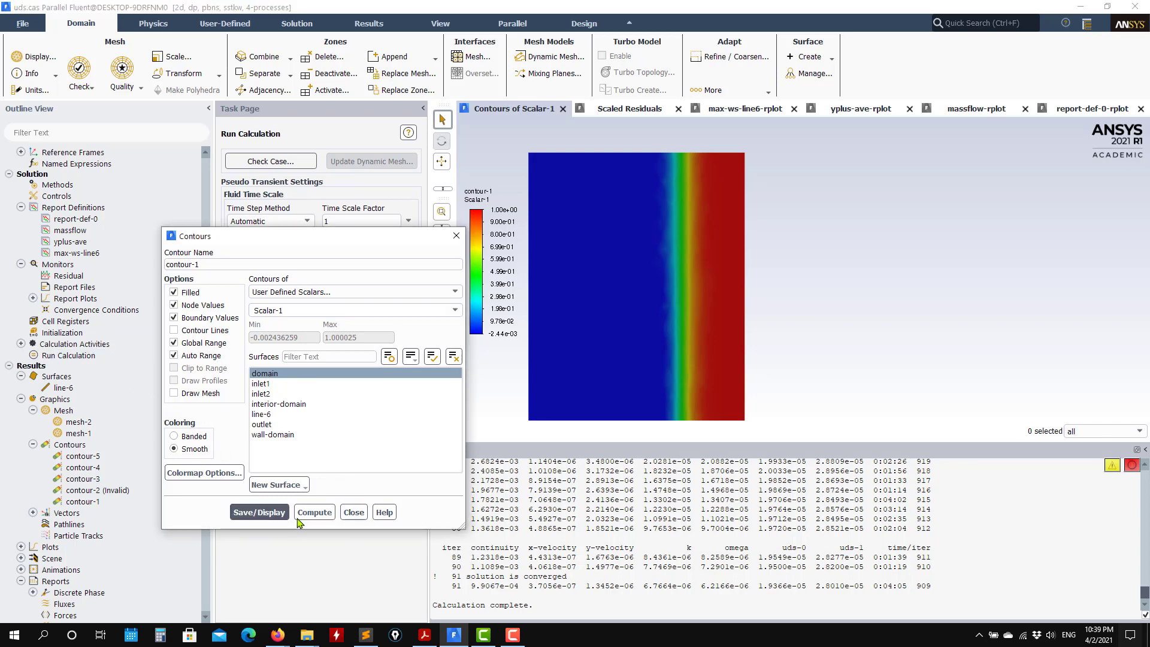
Step: Close the contour settings and start a new Field Variable cell register based on Scalar-1
click(354, 513)
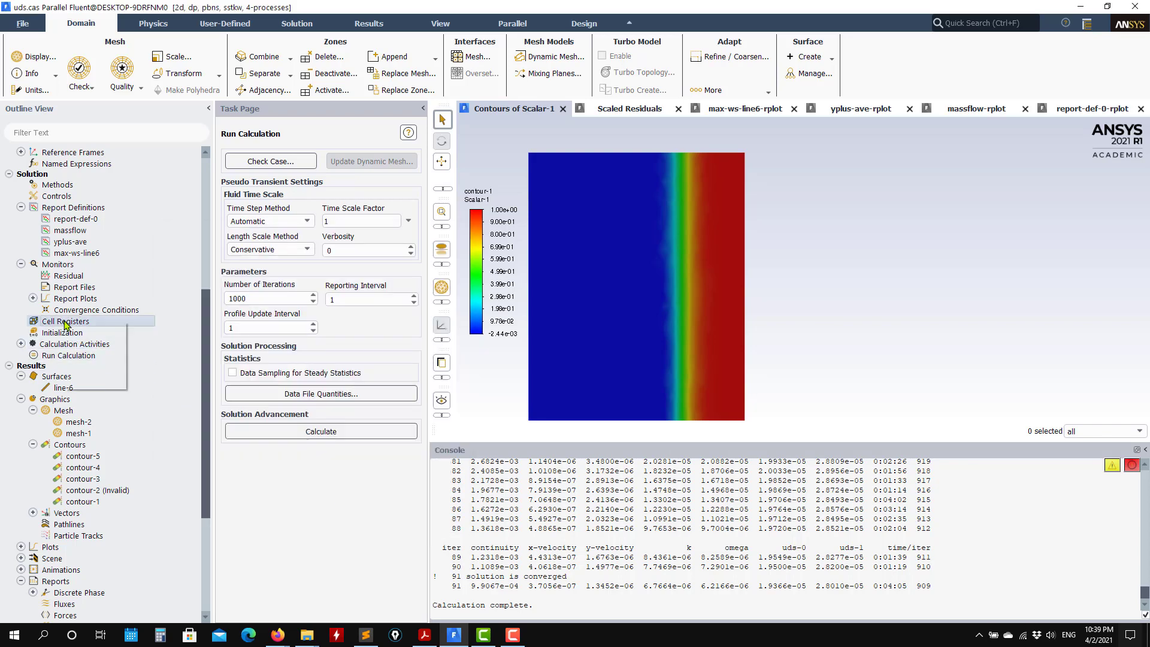
right_click(64, 322)
mouse_move(114, 352)
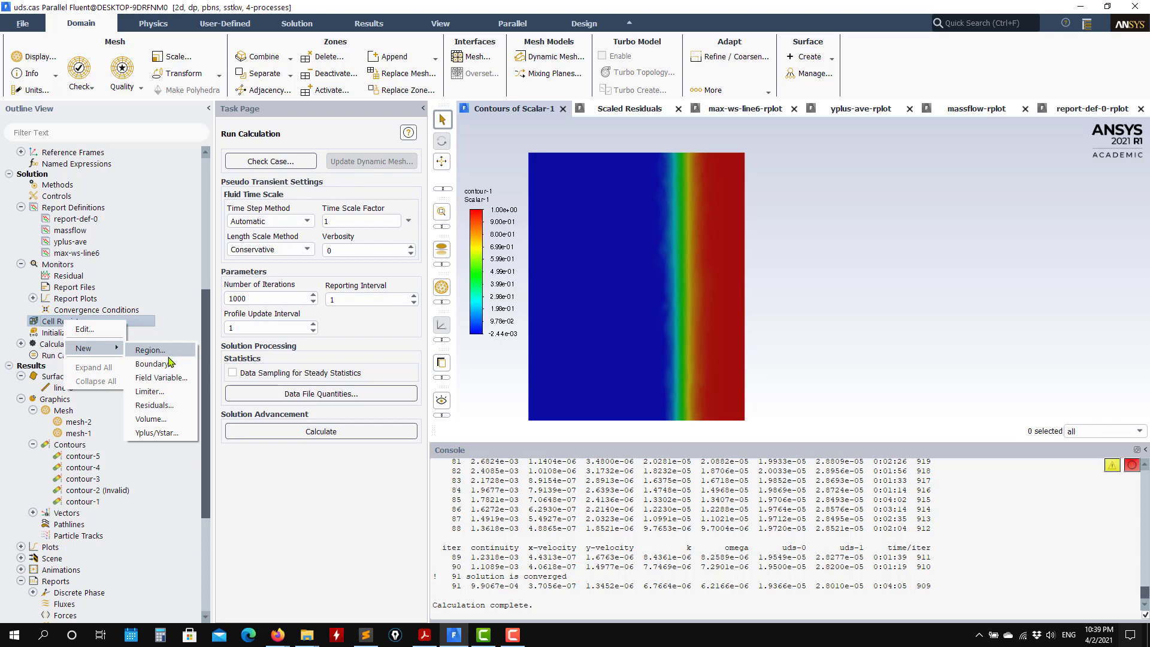
click(159, 377)
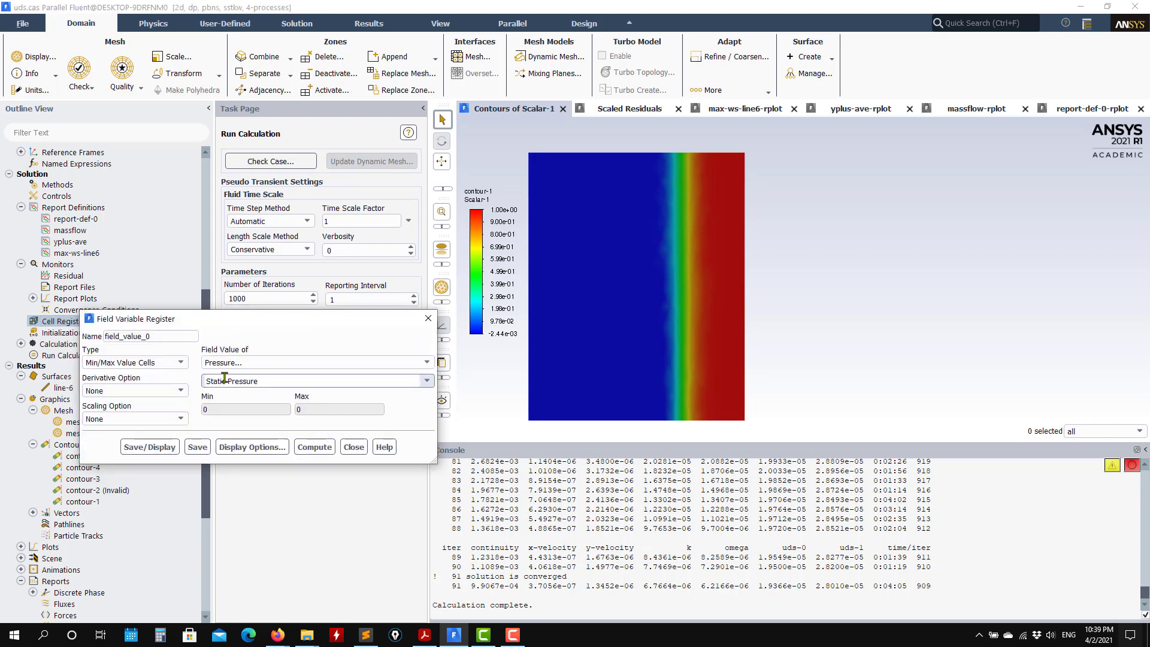
click(425, 365)
click(371, 495)
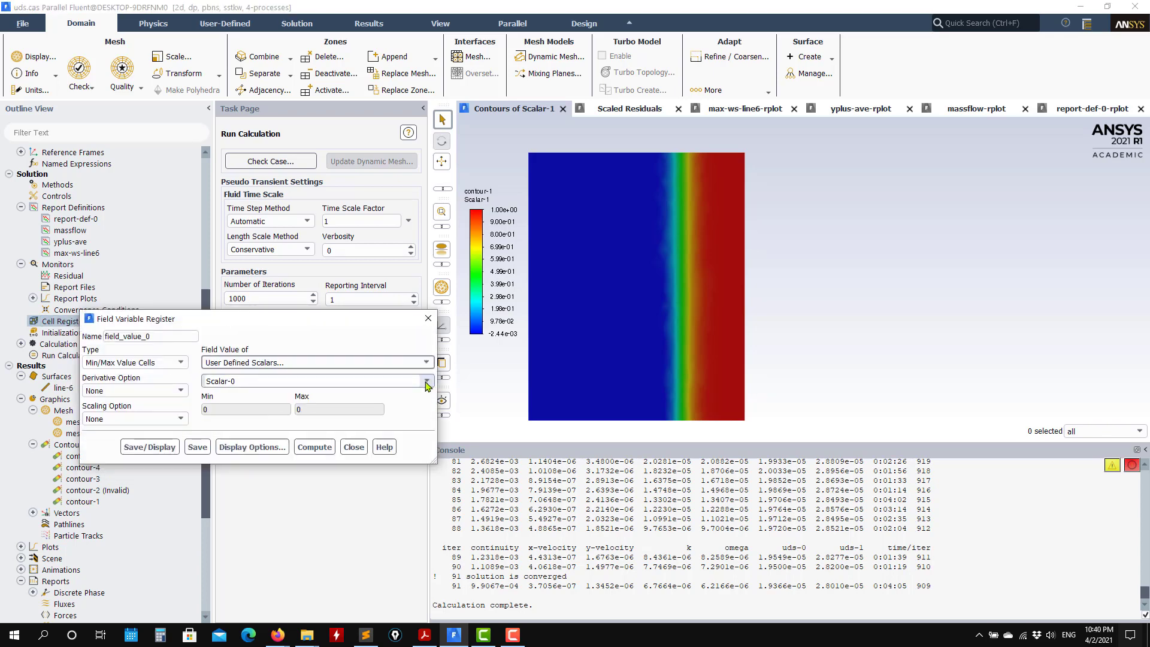
click(427, 381)
click(269, 403)
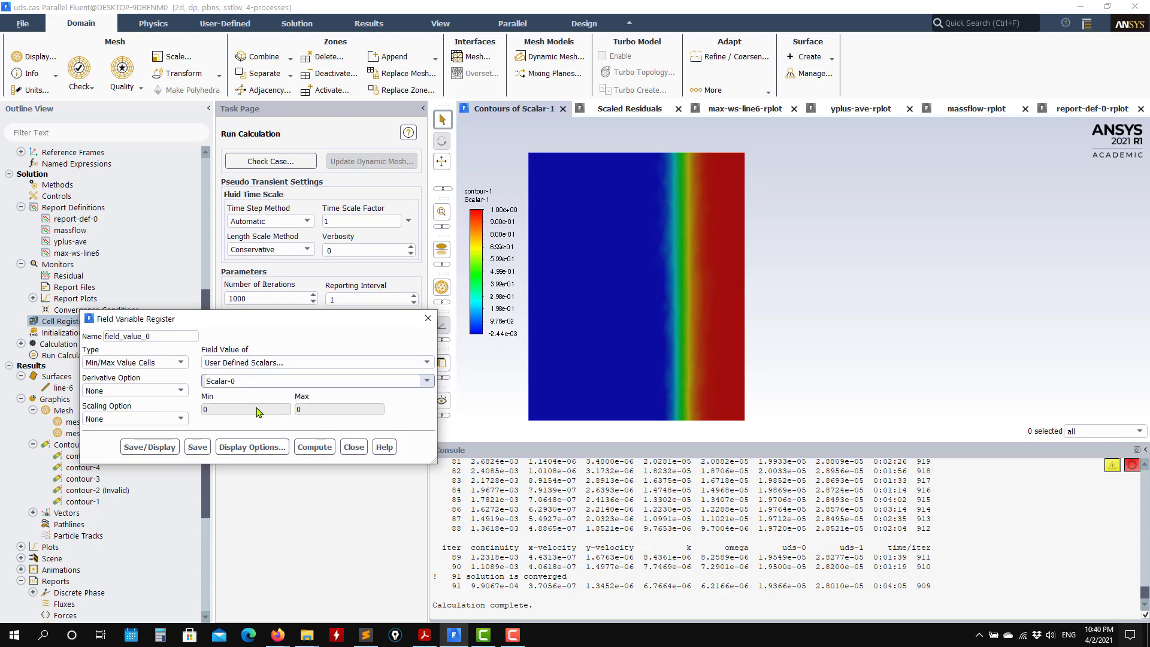
Step: Set the register to Cells in Range, compute, use 0.1 to 0.9, and save/display it
click(181, 362)
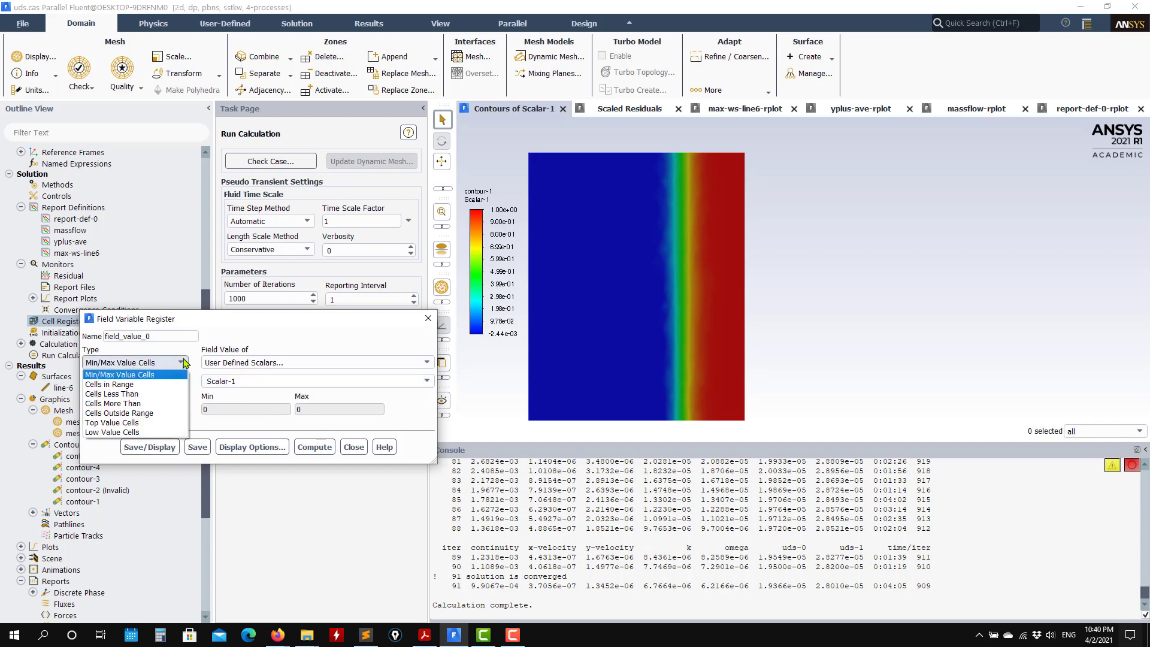
click(152, 385)
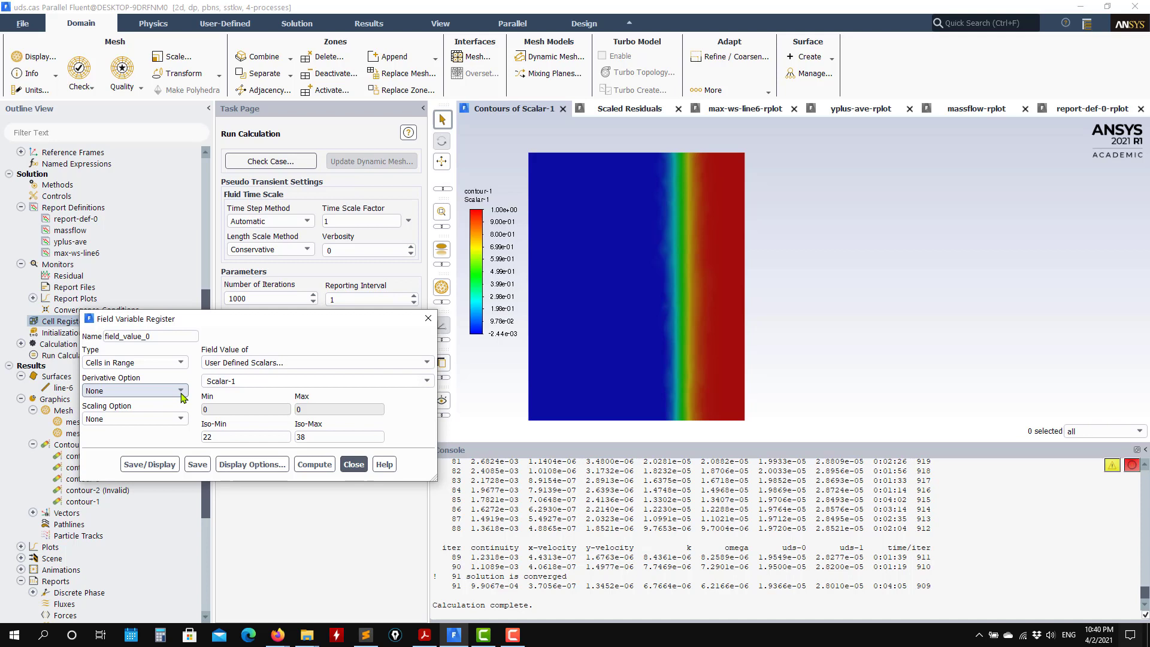
click(181, 391)
click(181, 367)
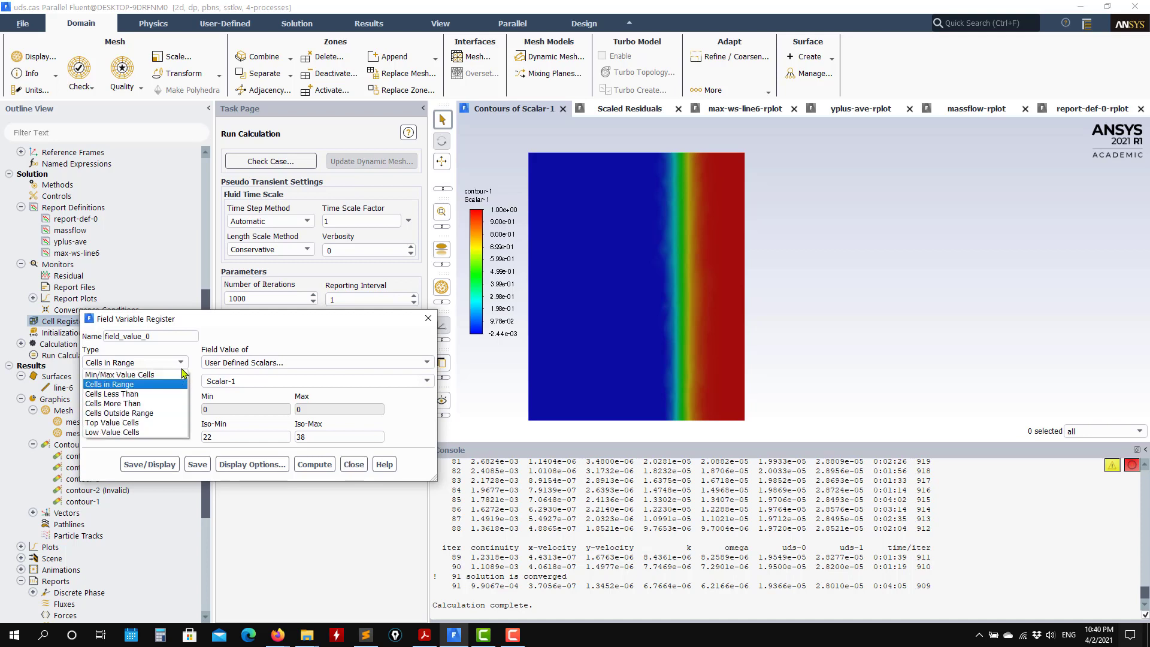
click(155, 385)
click(314, 464)
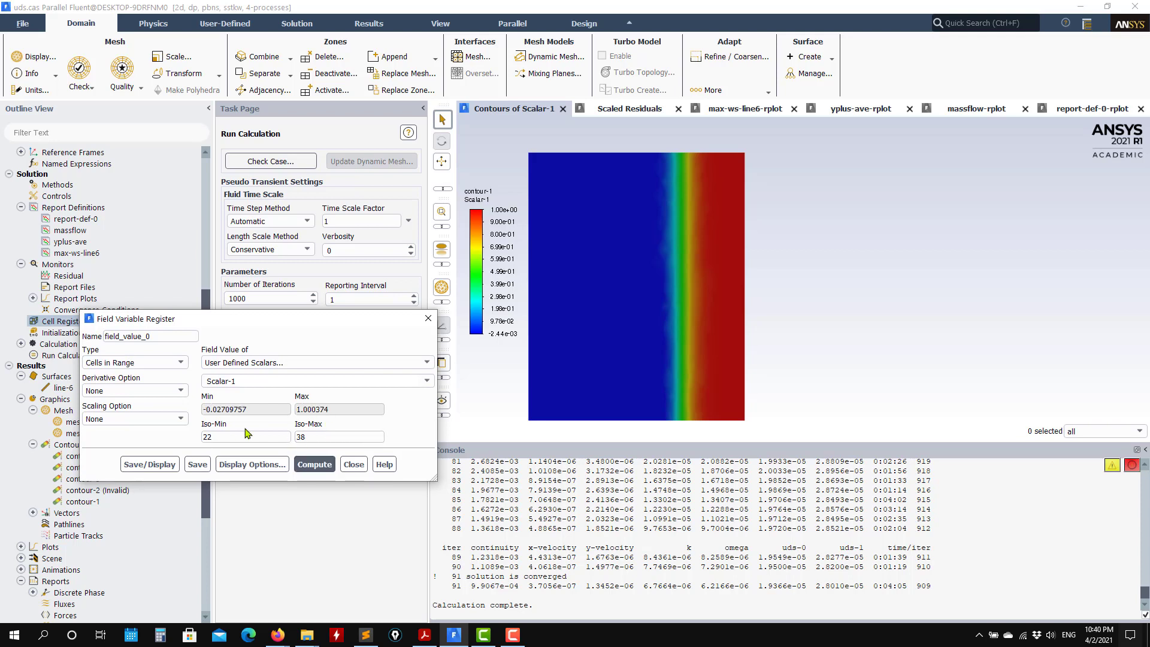
double_click(246, 436)
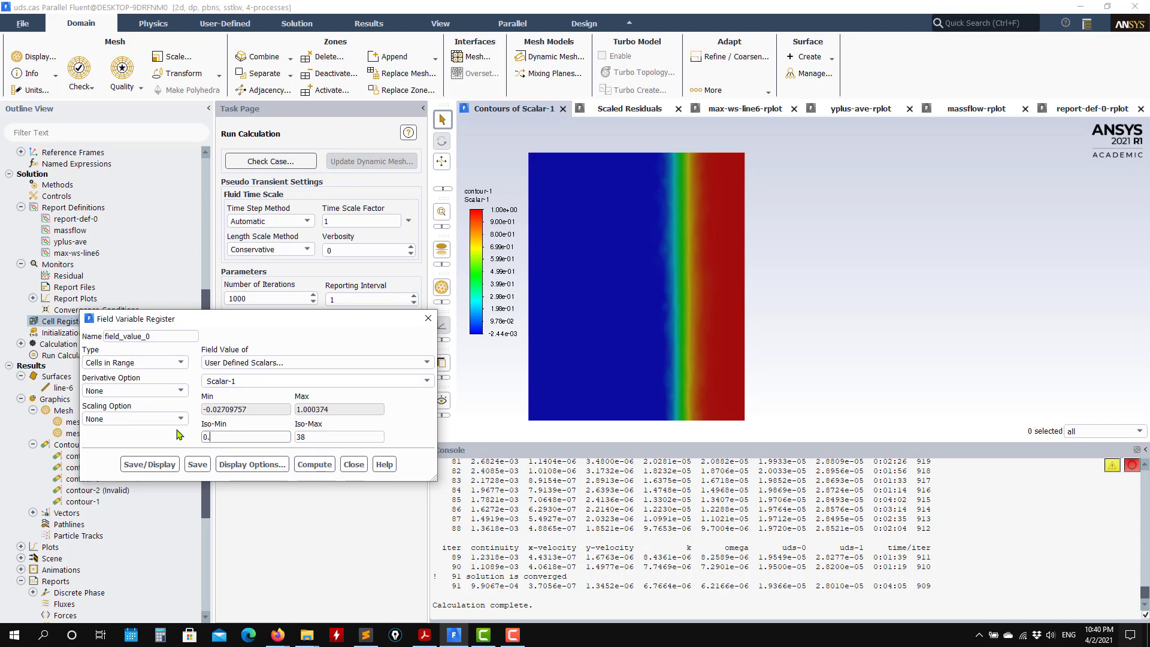
key(Tab)
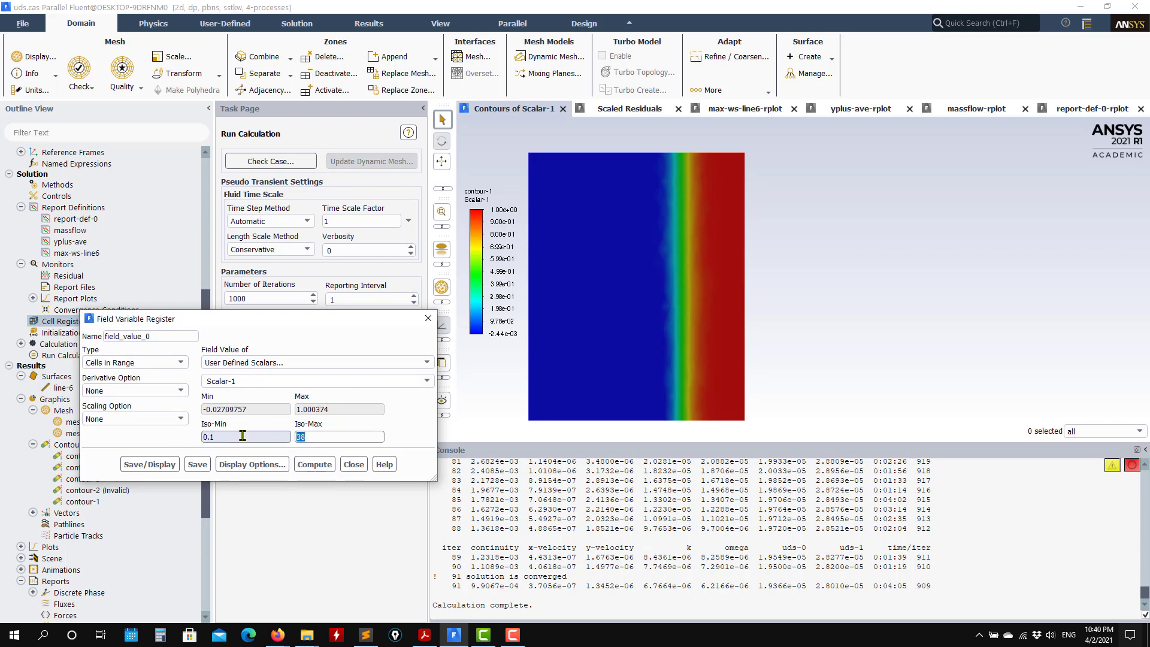
click(149, 465)
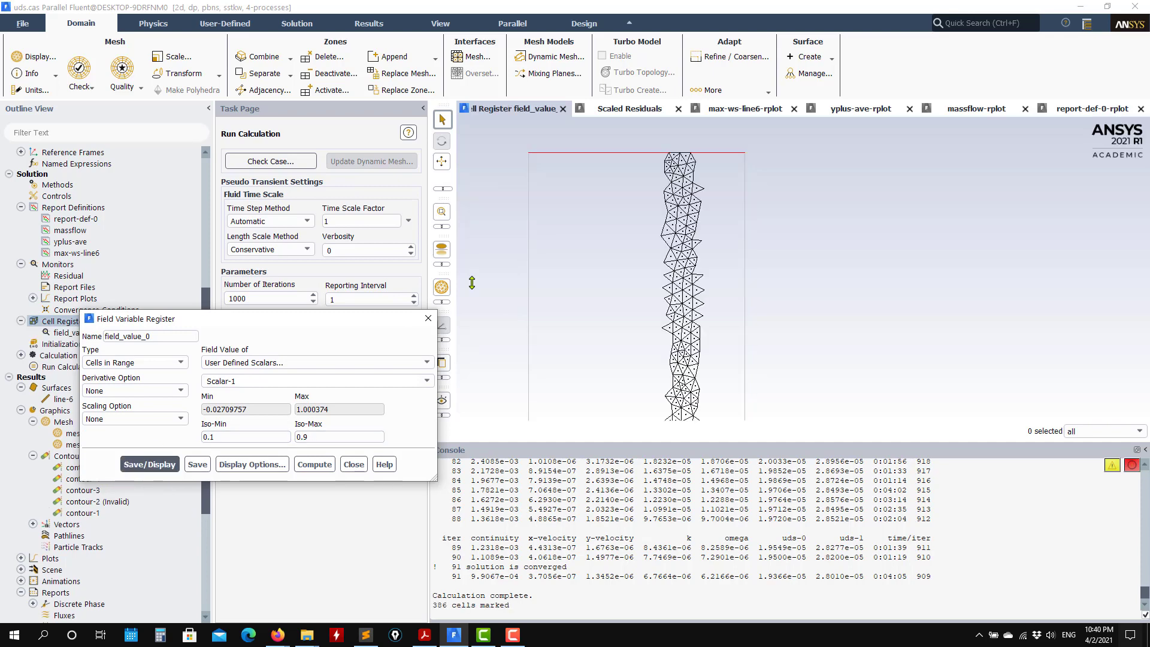
Step: Zoom in and out on the graphics view to inspect the 386 marked cells
click(339, 439)
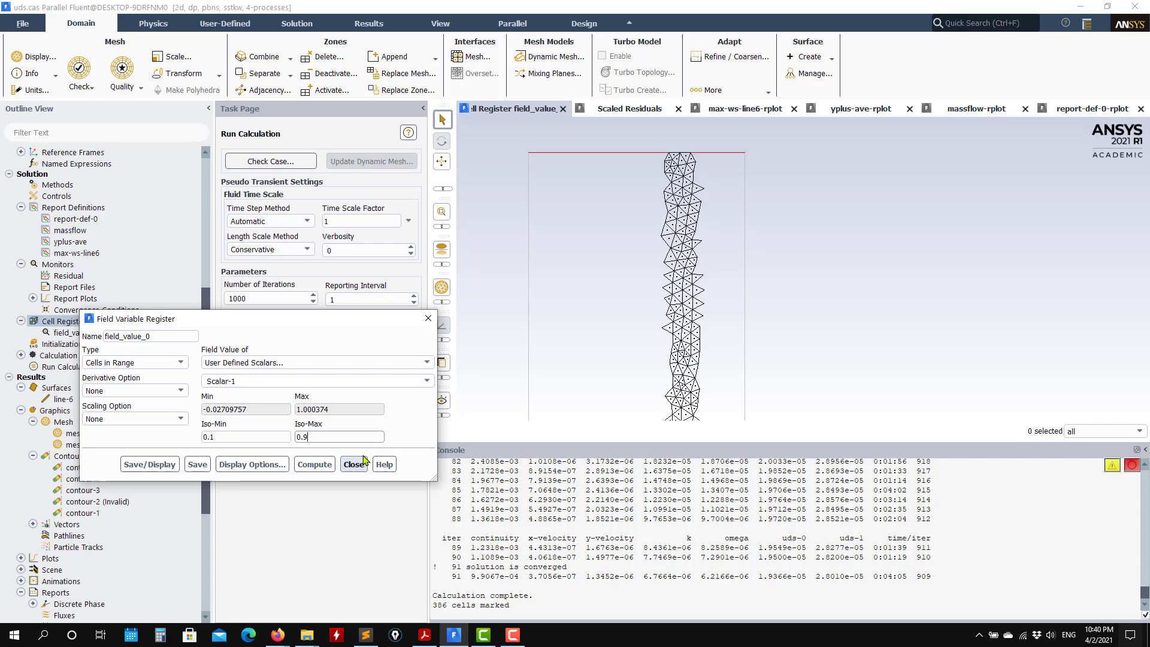
scroll(661, 323, down, 2)
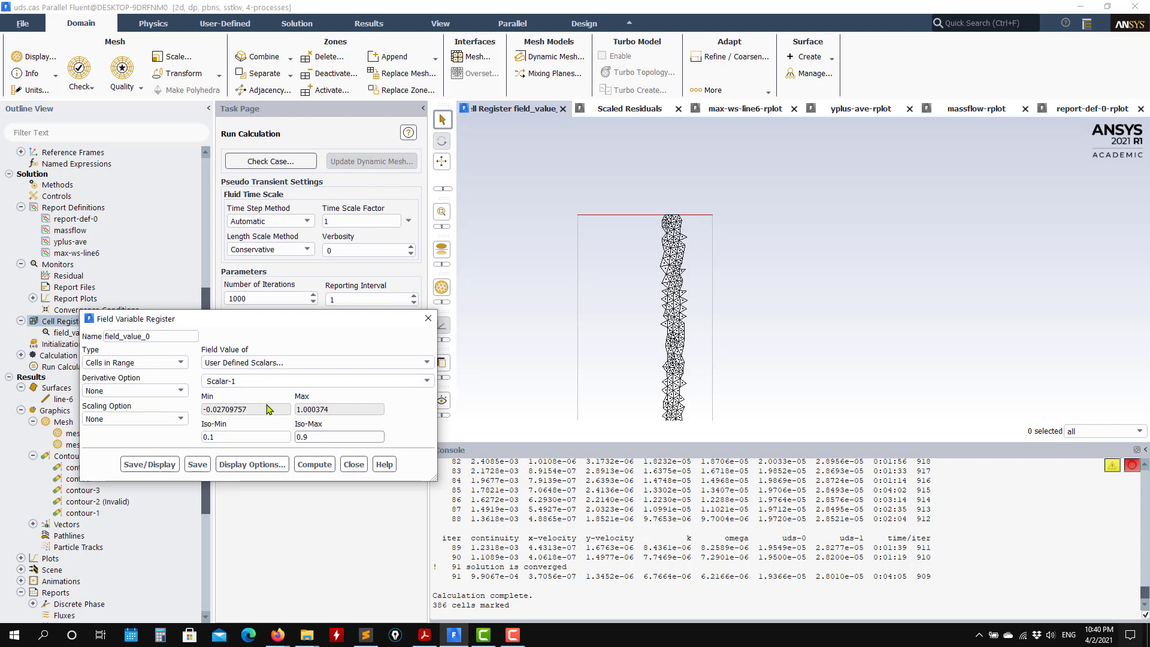
click(629, 390)
scroll(635, 372, down, 4)
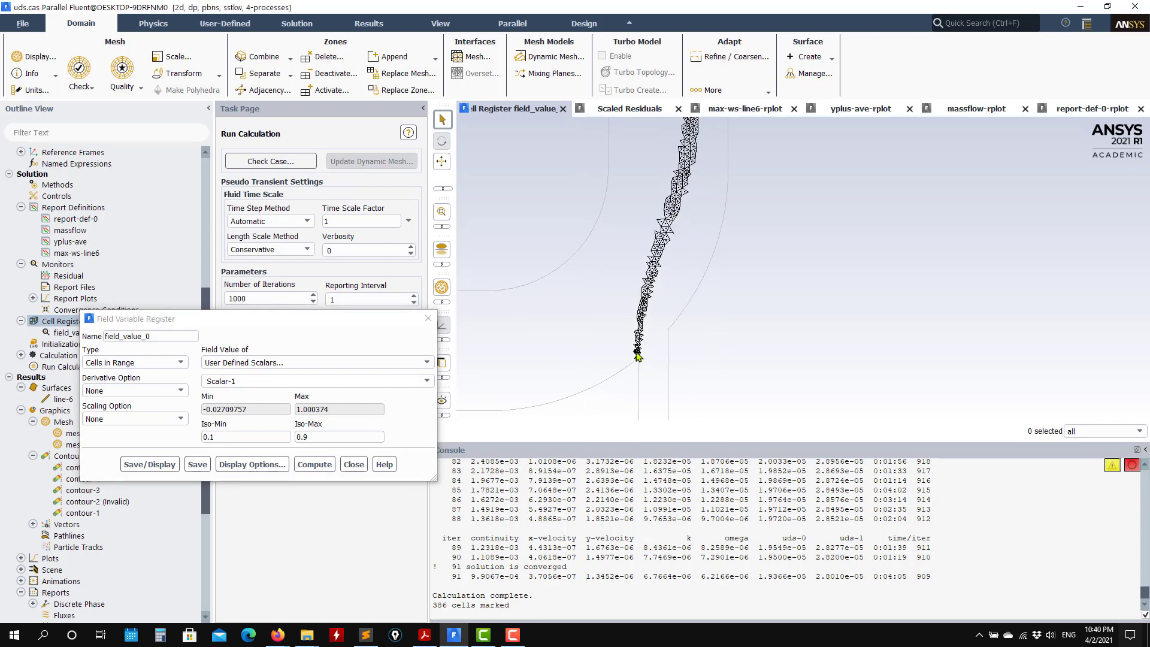
scroll(637, 362, up, 5)
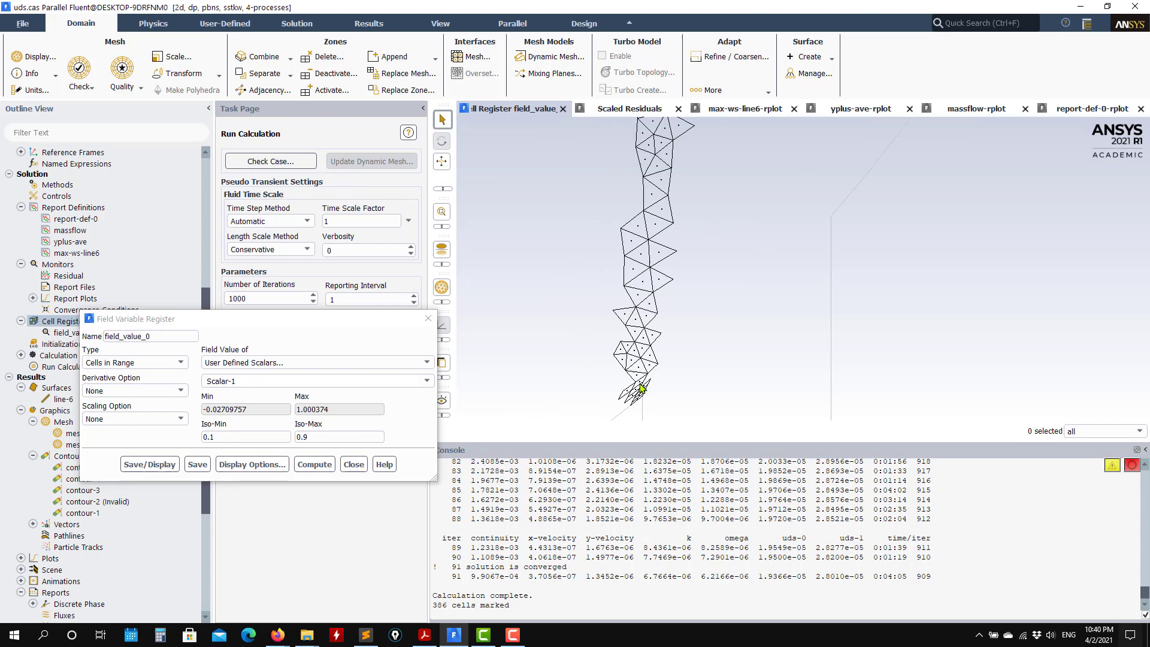
scroll(643, 396, down, 5)
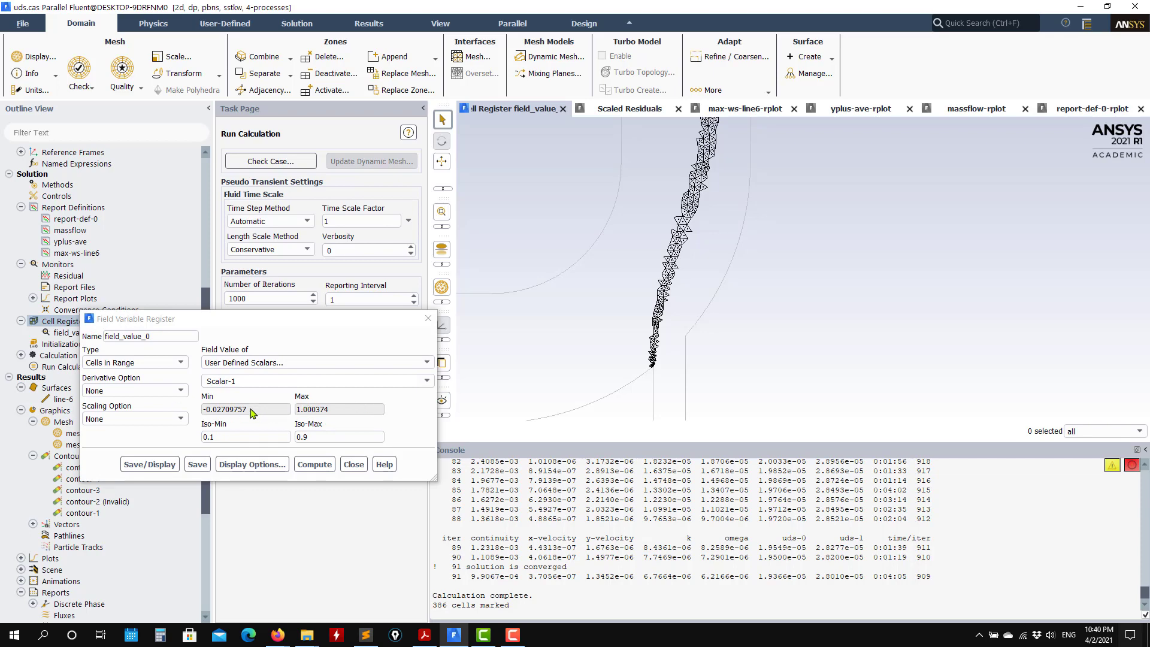
Step: Close the register settings and refine the mesh within the field_value_0 cells
click(355, 469)
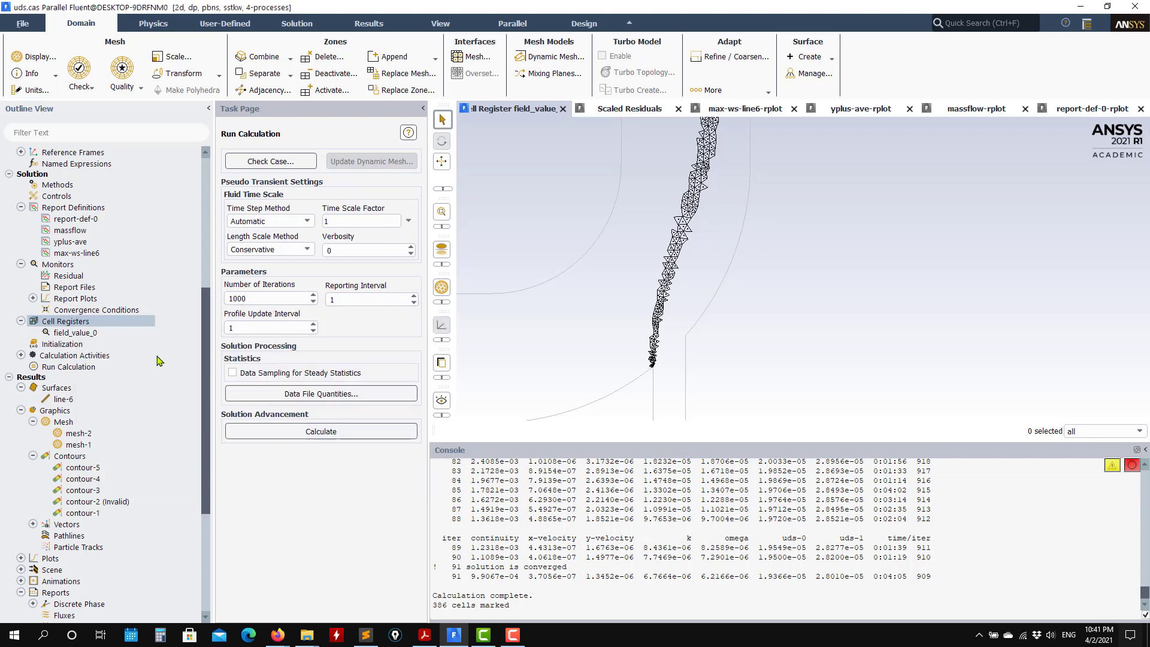
click(71, 332)
right_click(74, 334)
click(113, 389)
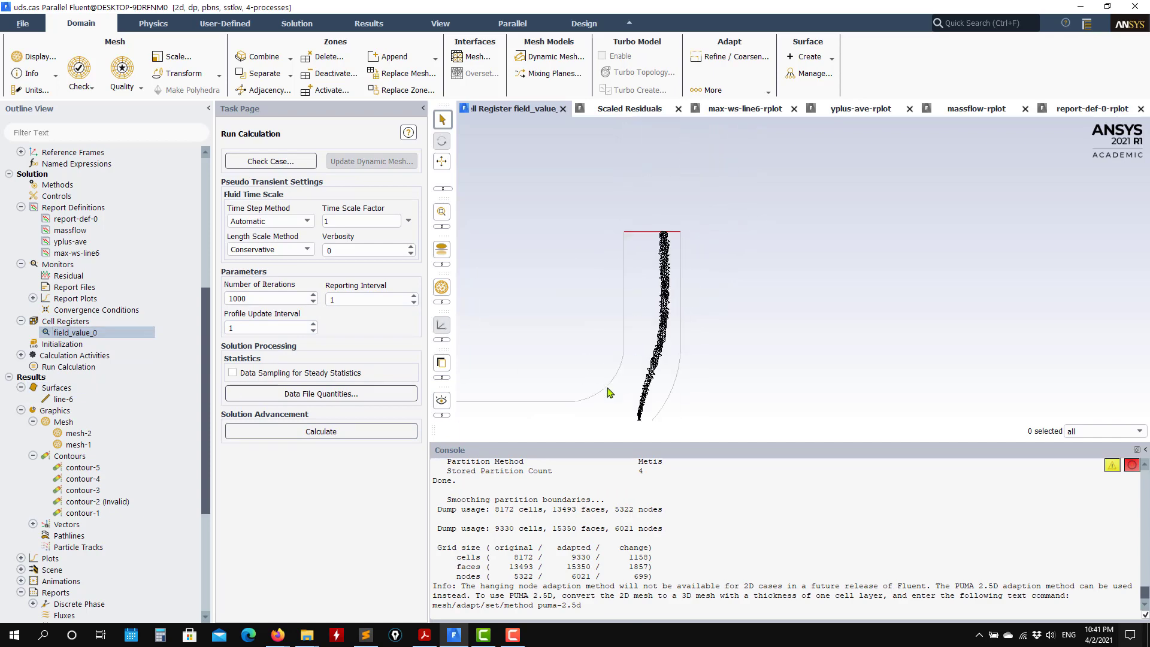
Step: Display the refined 9330-cell mesh-1 grid, then redraw the contour-1 Scalar-1 plot
double_click(77, 445)
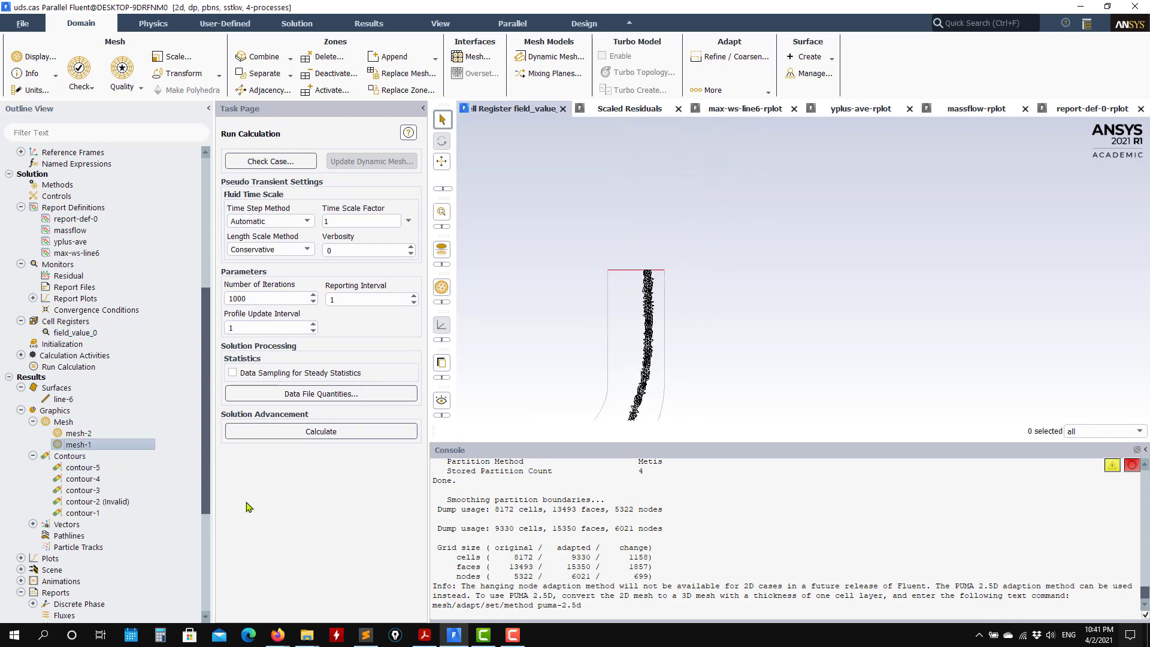
click(352, 599)
scroll(635, 220, up, 5)
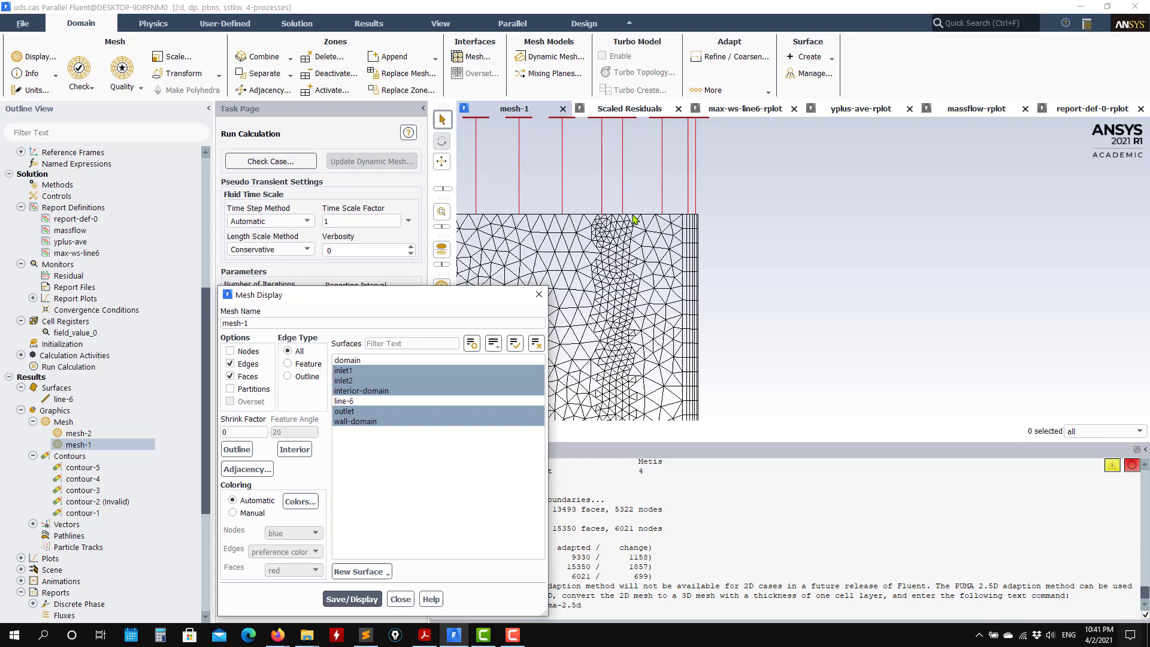
click(396, 602)
double_click(83, 512)
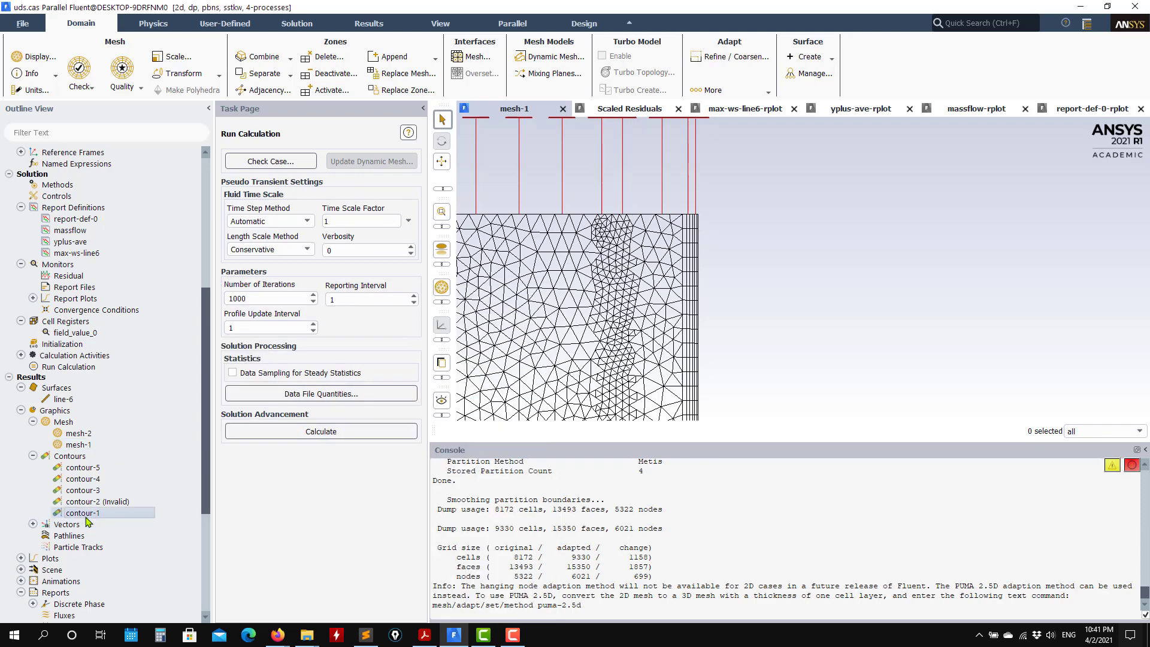
click(259, 513)
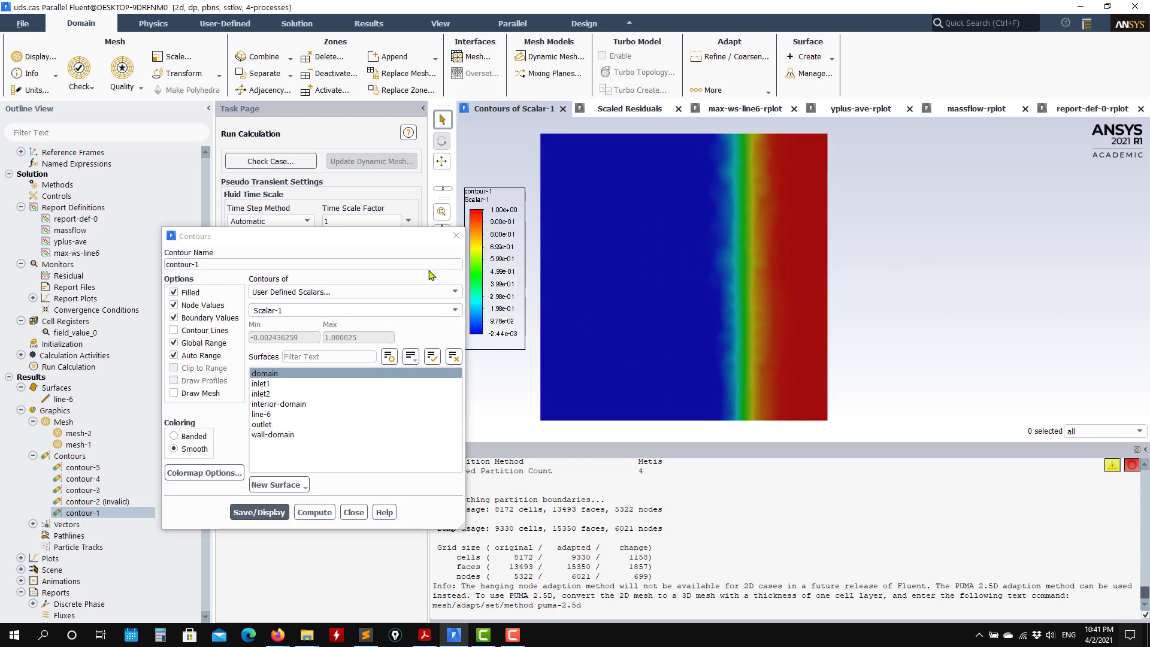
Step: Save the Scalar-1 contour plot as a JPEG picture to the Desktop
drag(396, 238, 232, 260)
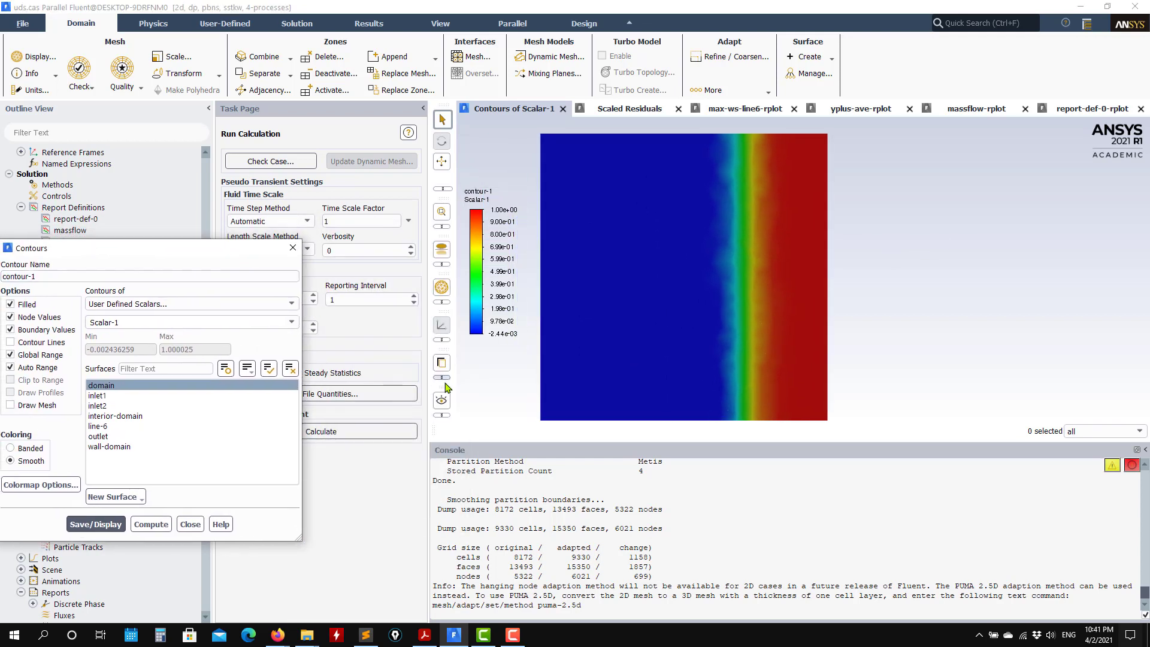
click(446, 381)
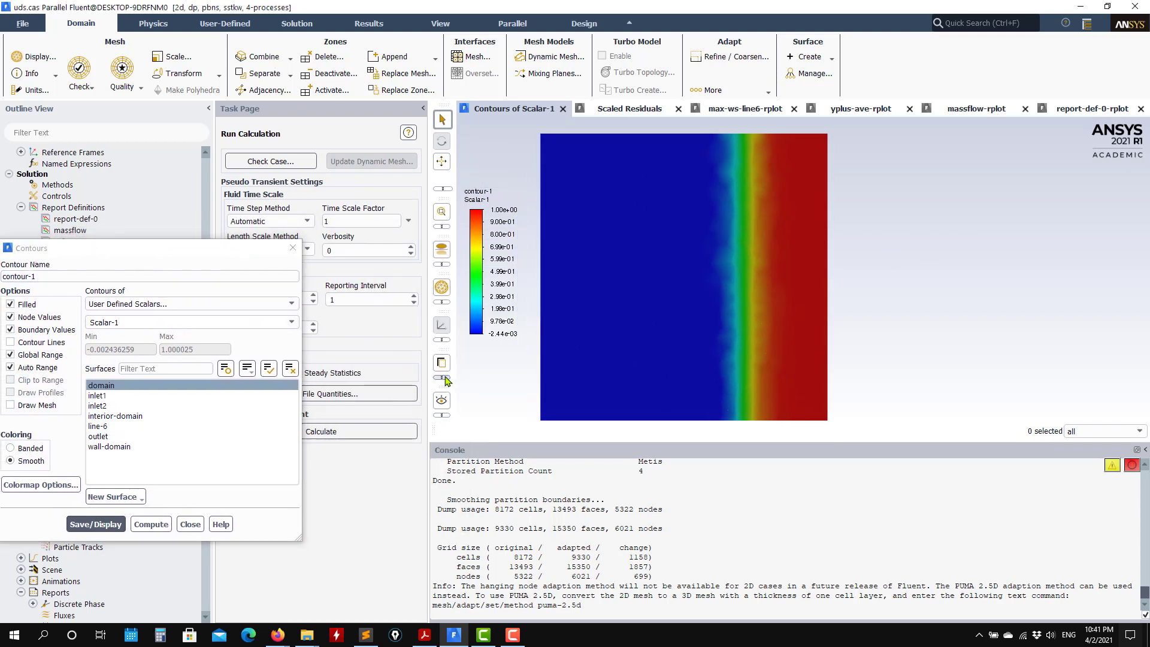
click(462, 363)
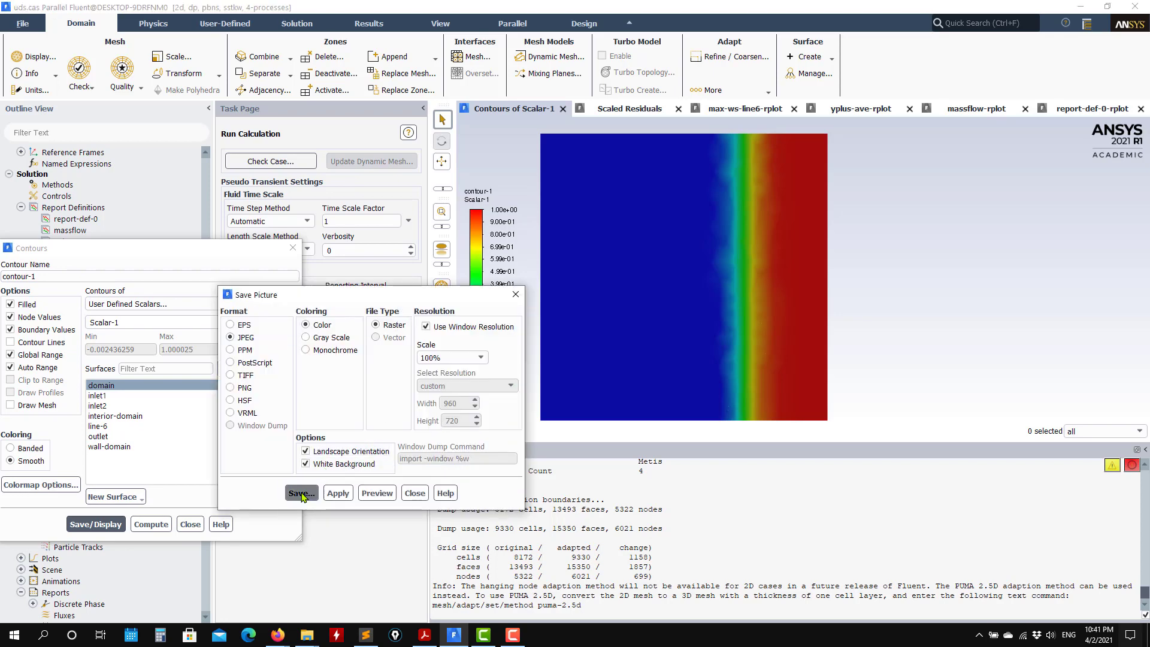
click(301, 493)
click(420, 242)
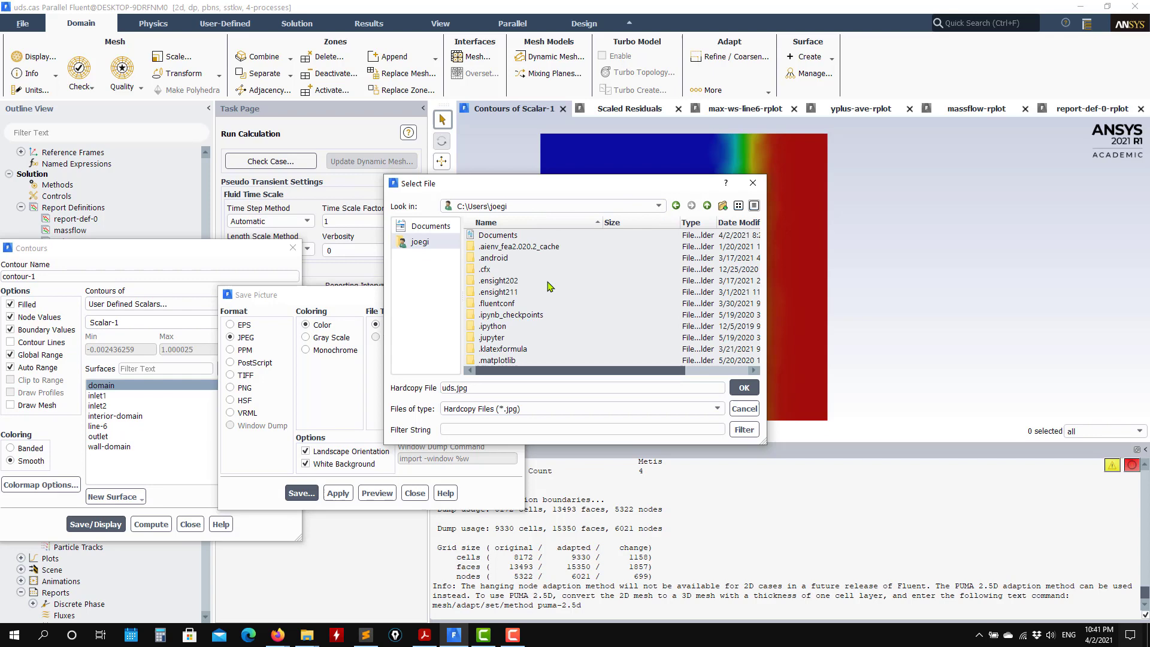
scroll(537, 327, down, 2)
scroll(513, 326, down, 2)
double_click(493, 295)
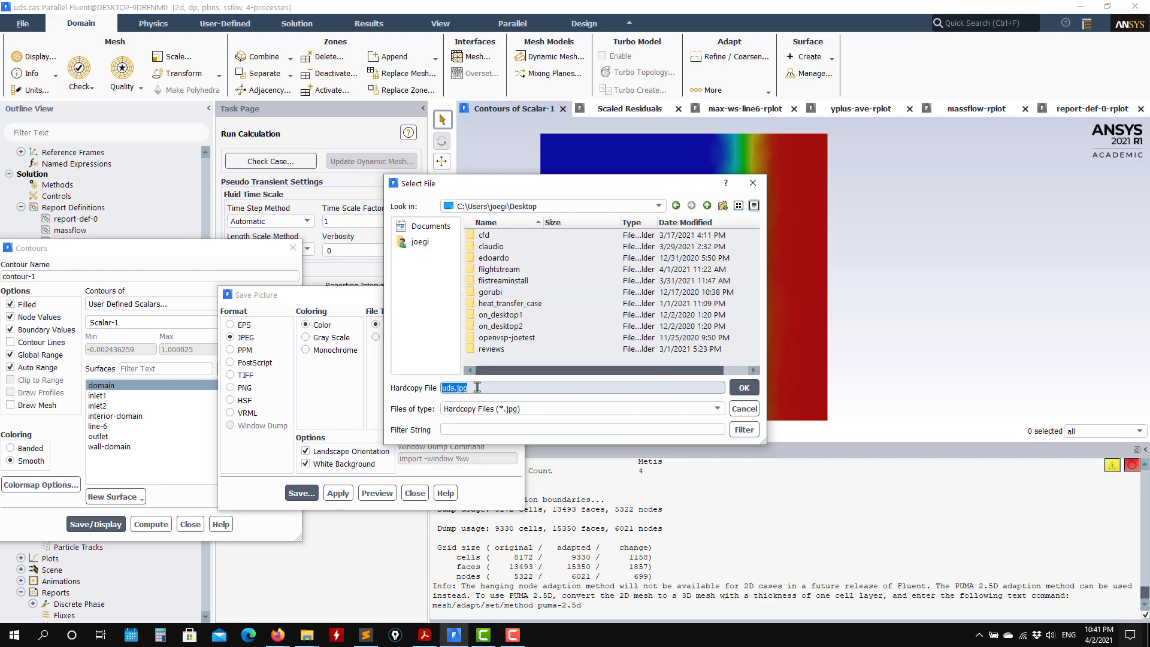
click(744, 387)
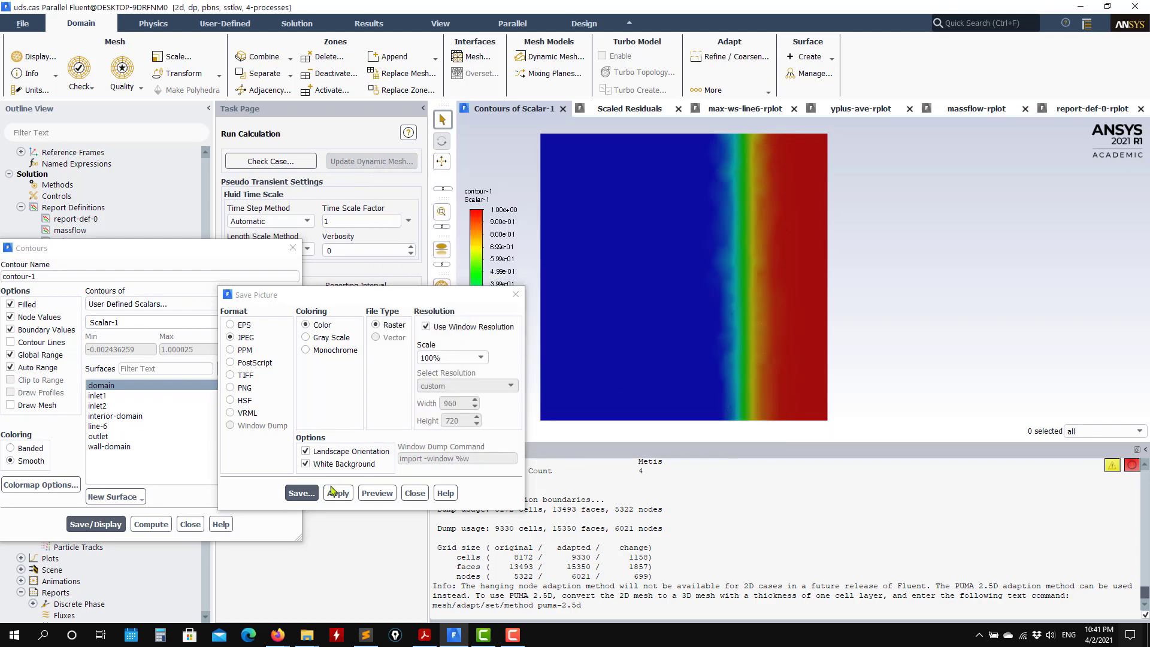
Step: Close the Save Picture and Contours dialogs and rerun the calculation on the refined mesh
click(414, 493)
click(190, 524)
click(321, 431)
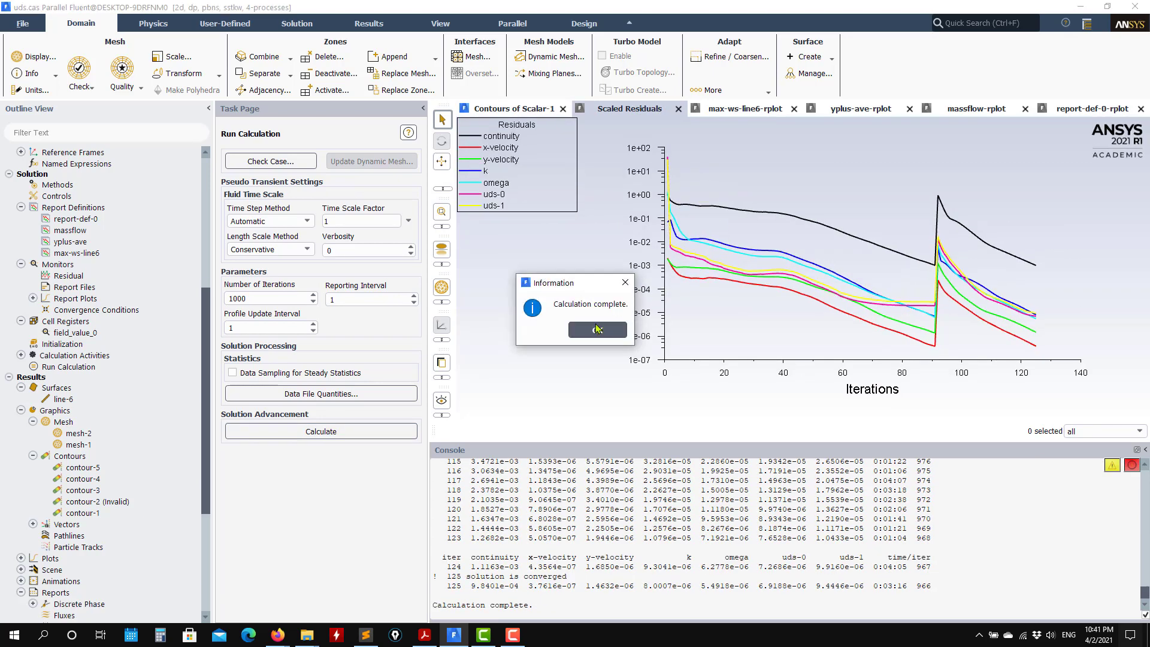
Step: Dismiss the completion message, redraw contour-1 of Scalar-1, and restore the Fluent window size
click(599, 329)
double_click(87, 514)
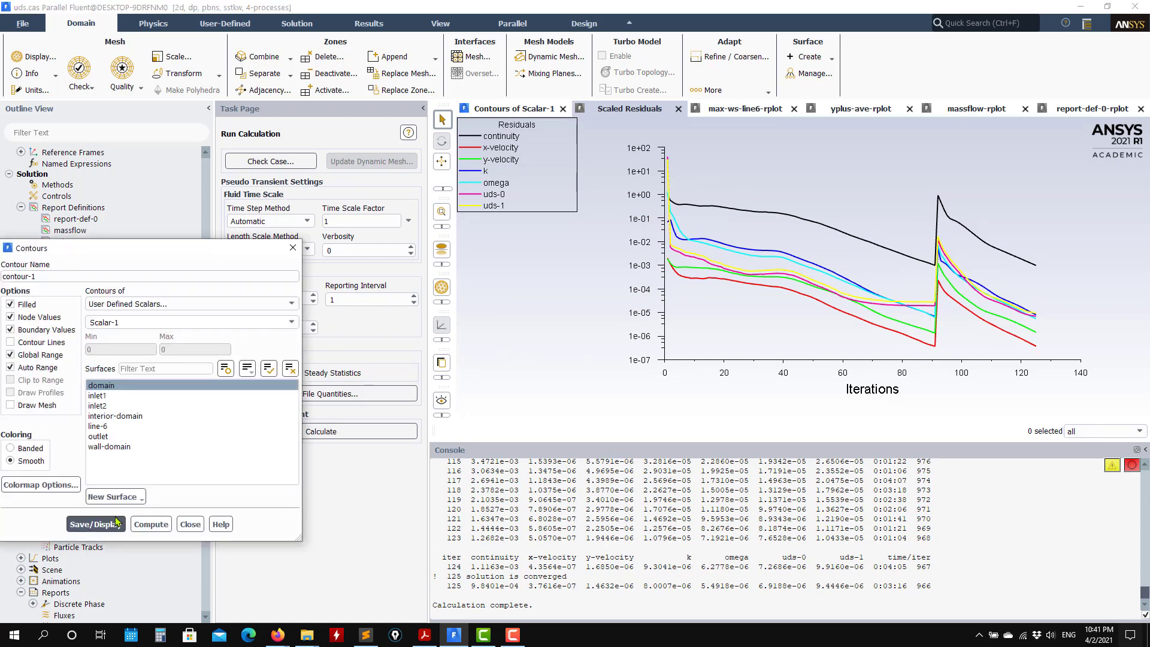
click(84, 524)
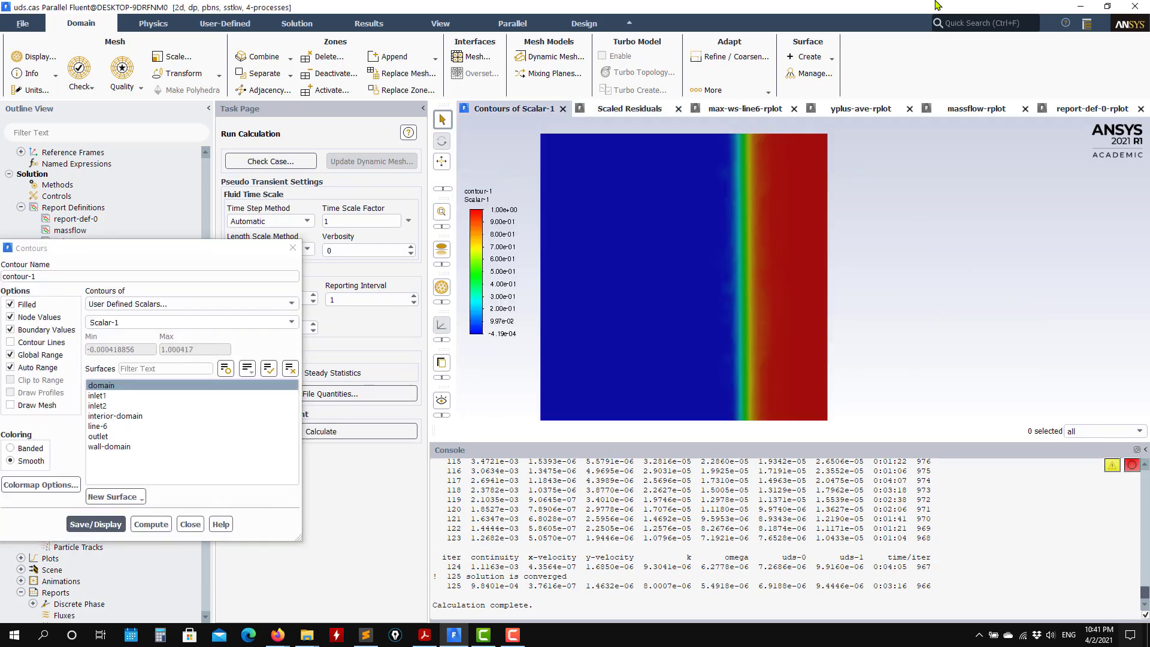
double_click(942, 5)
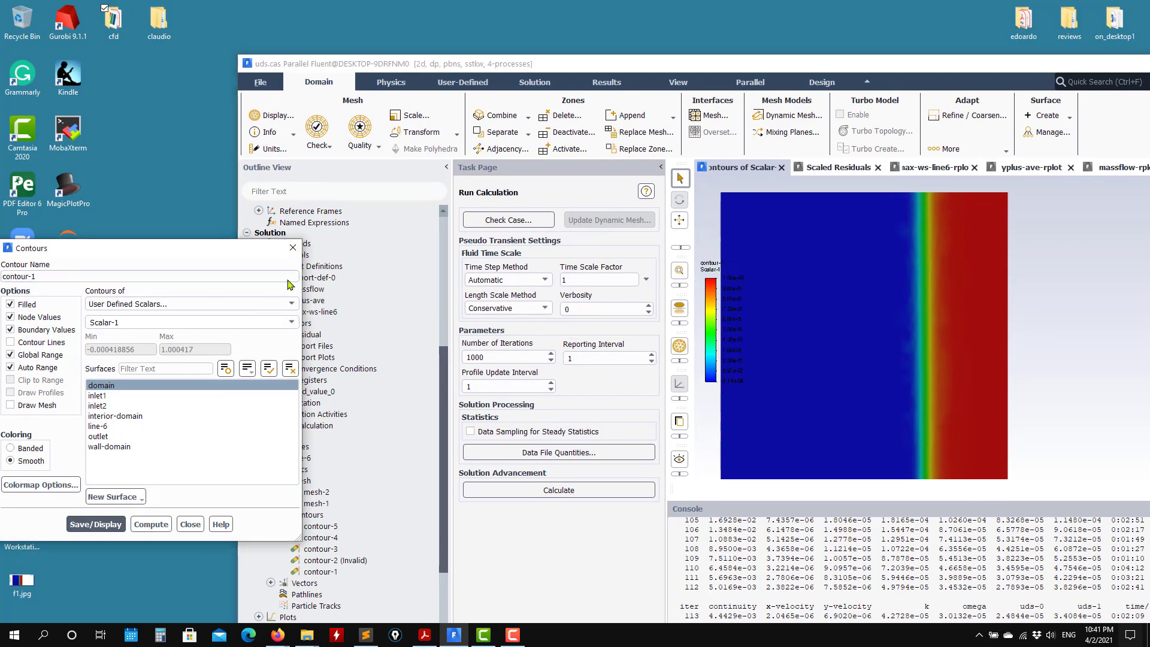
Step: Open f1.jpg in Photos beside the maximized Fluent contour plot, compare, then close Photos
click(292, 248)
double_click(24, 578)
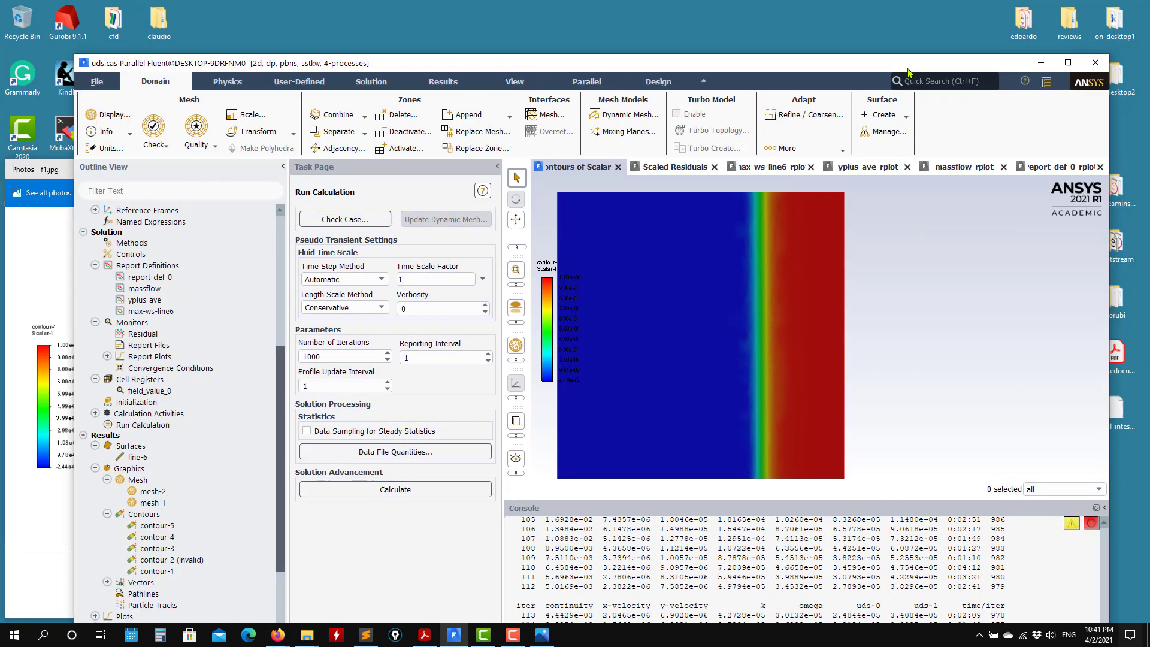
drag(908, 72, 834, 0)
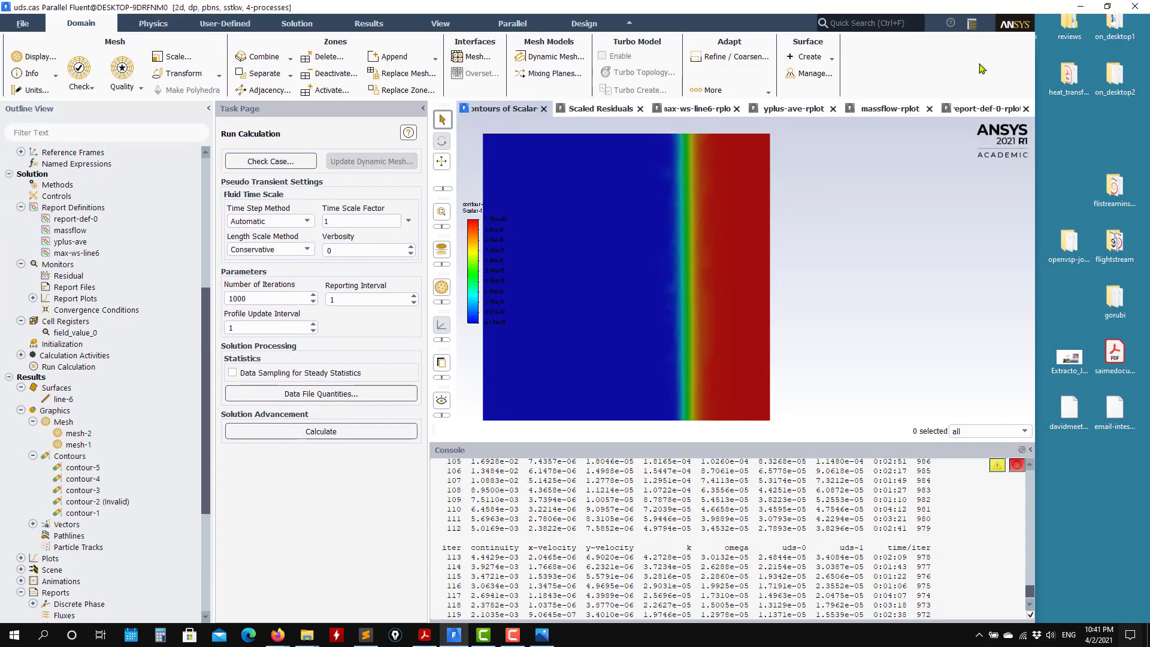
click(543, 641)
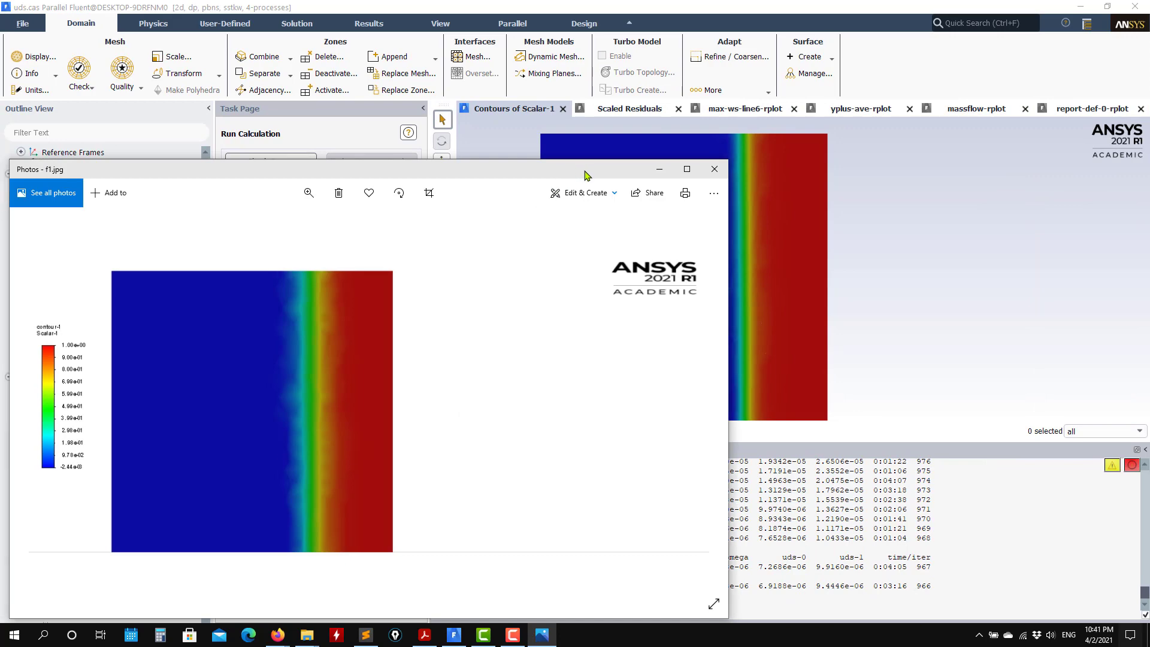
drag(668, 175, 506, 102)
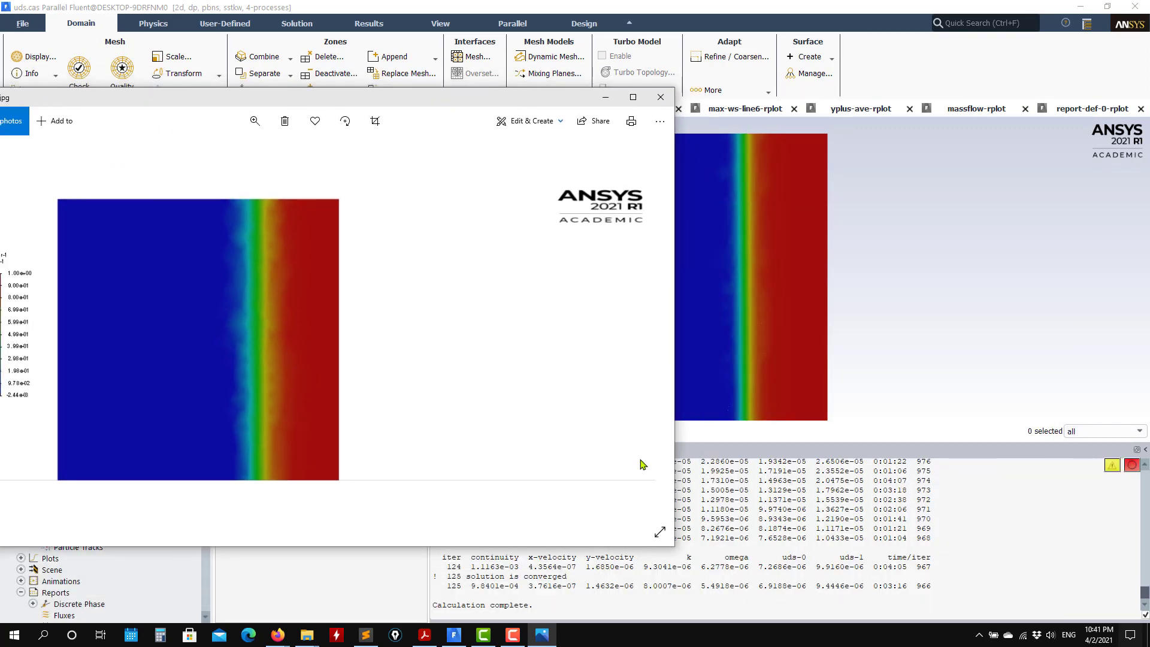
click(660, 97)
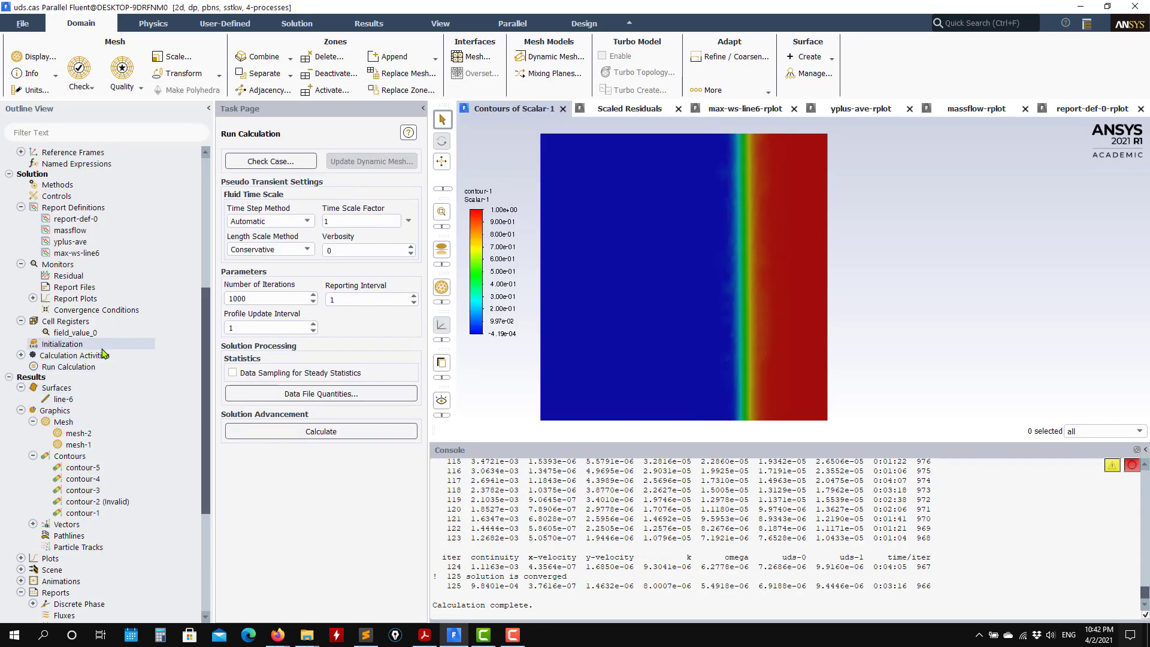
Step: Refine the field_value_0 register cells again, growing the mesh to 12288 cells
scroll(104, 359, up, 4)
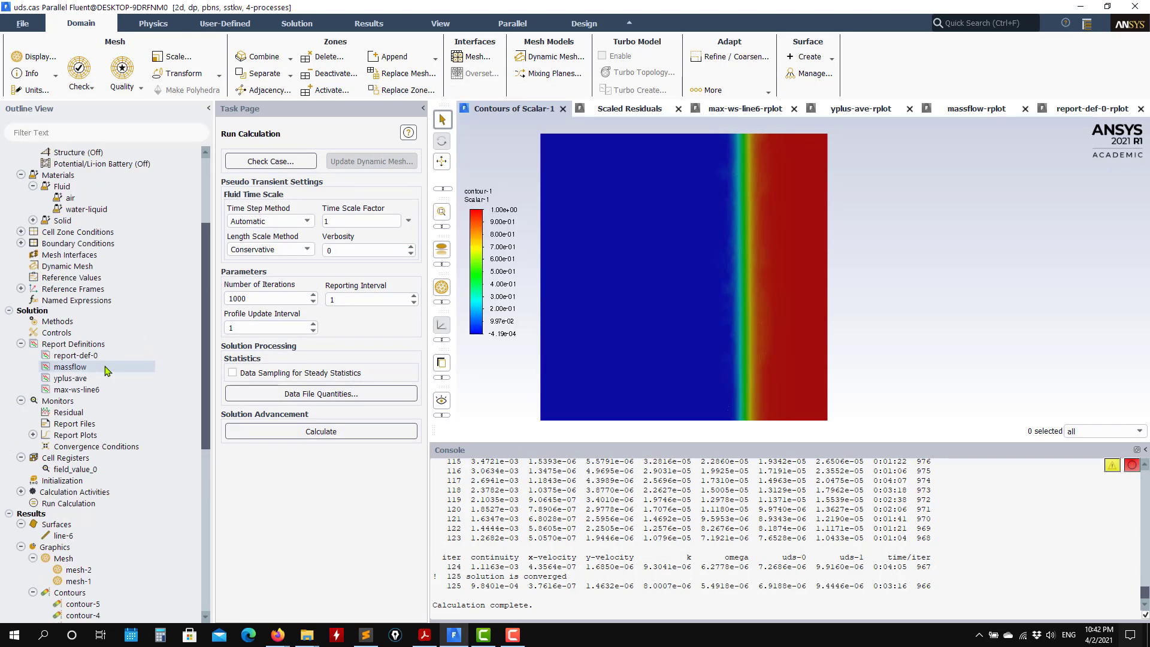
scroll(105, 370, up, 2)
scroll(90, 369, down, 2)
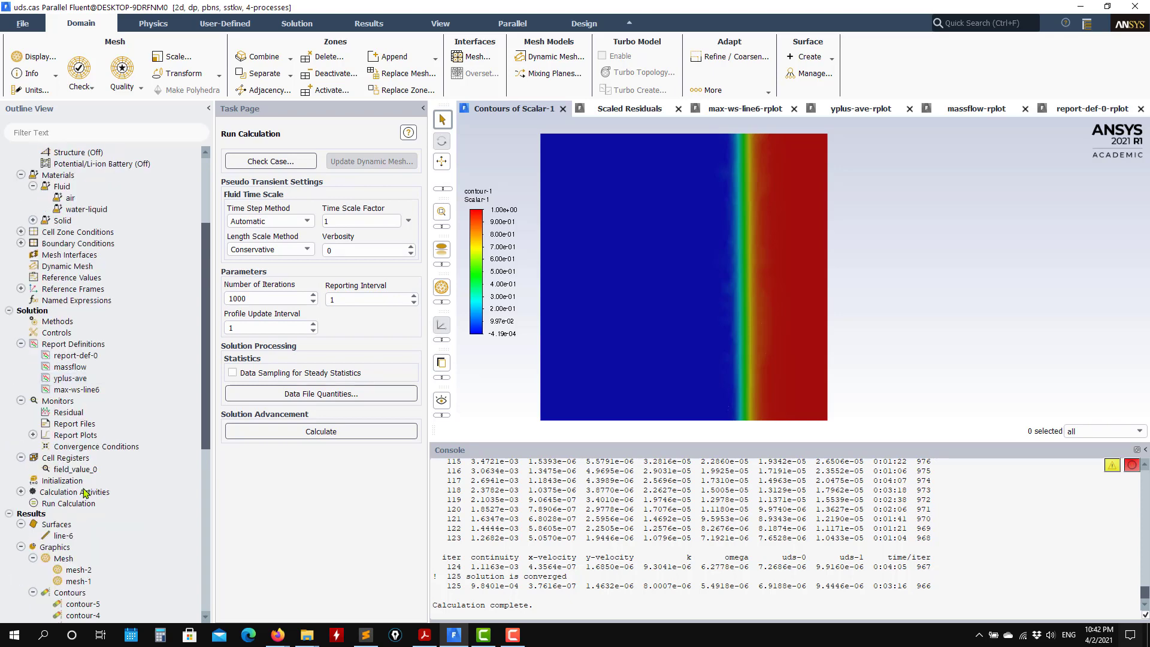
right_click(91, 470)
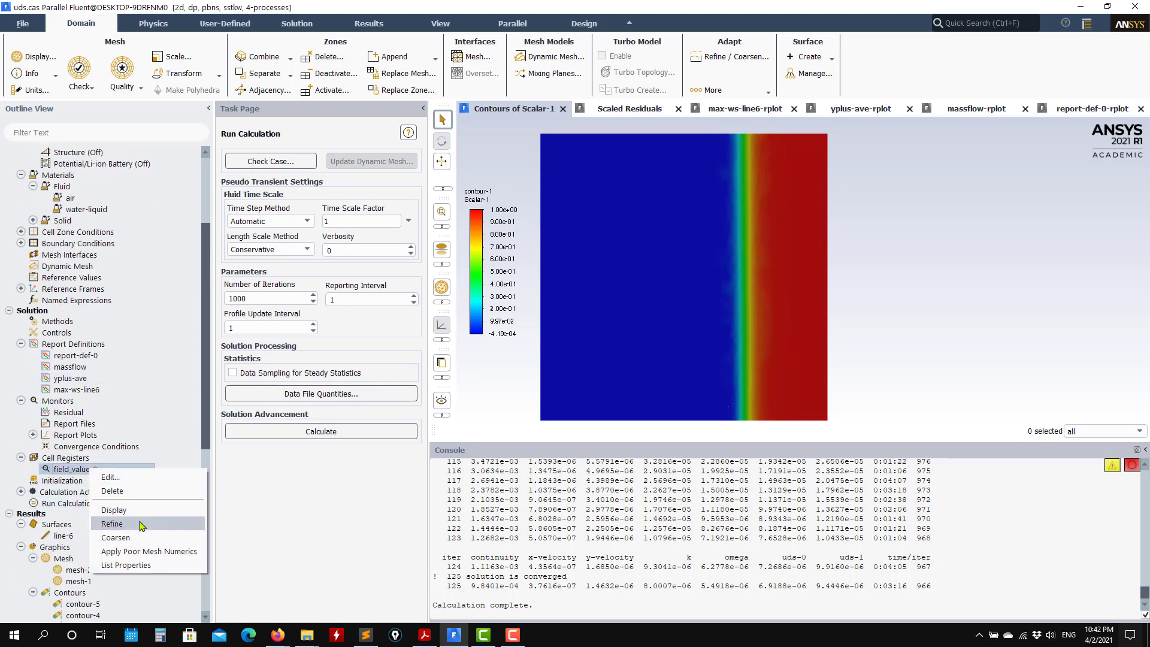
click(141, 525)
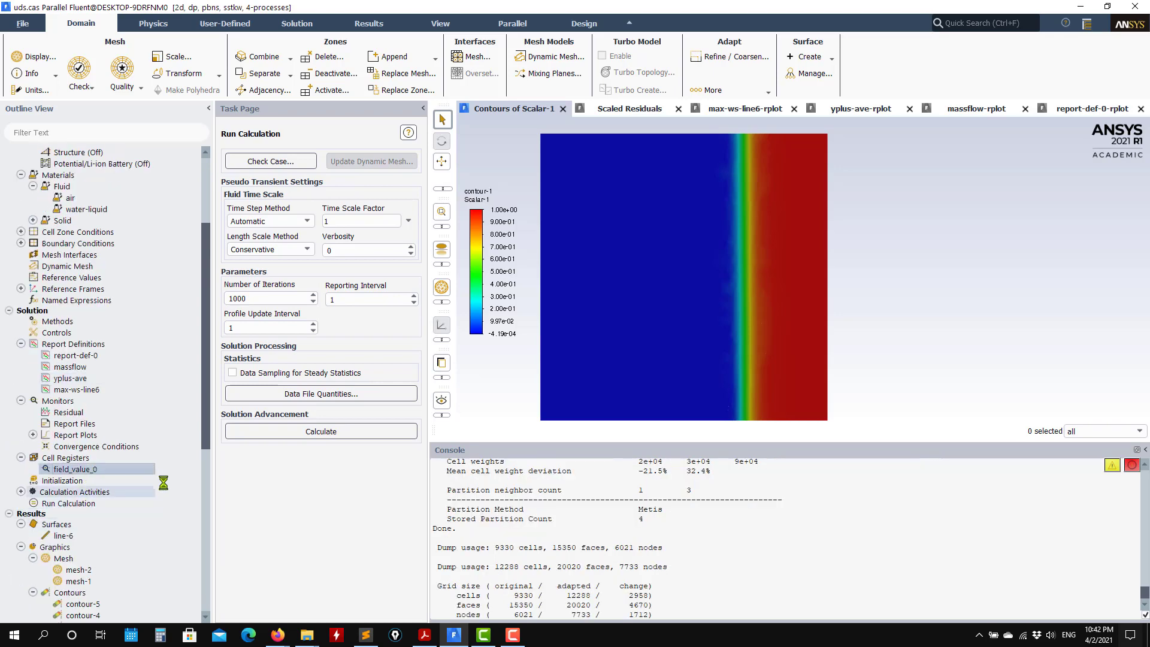
Step: Display the refined mesh-1 grid and restart the calculation
double_click(98, 582)
click(356, 598)
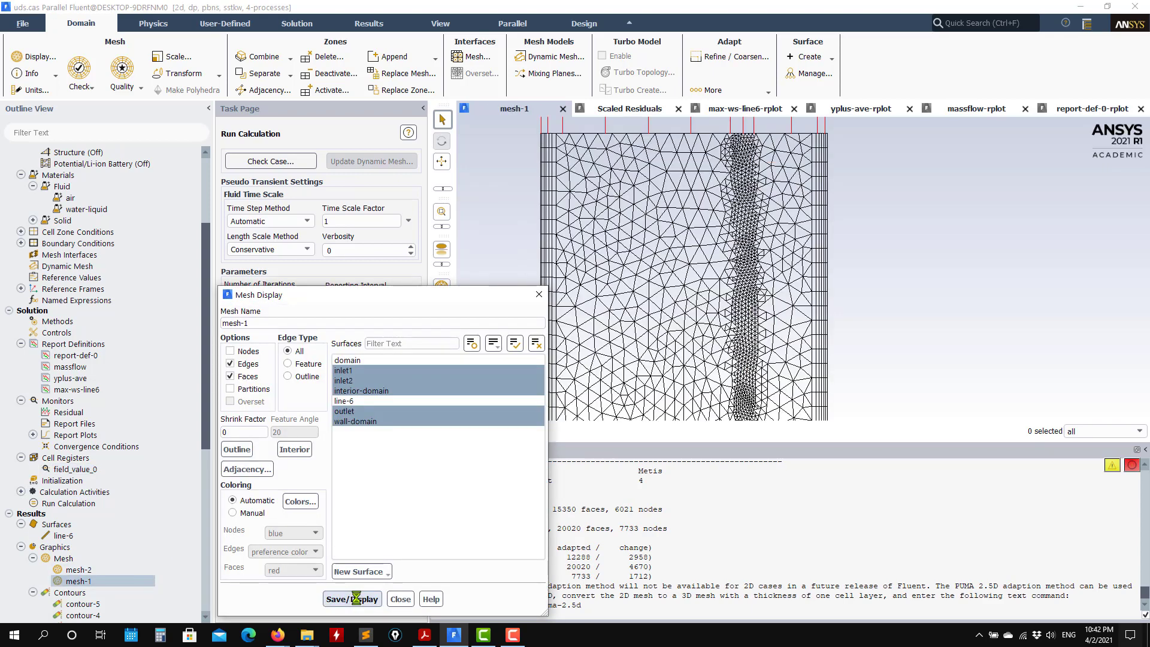
click(400, 599)
scroll(109, 542, down, 3)
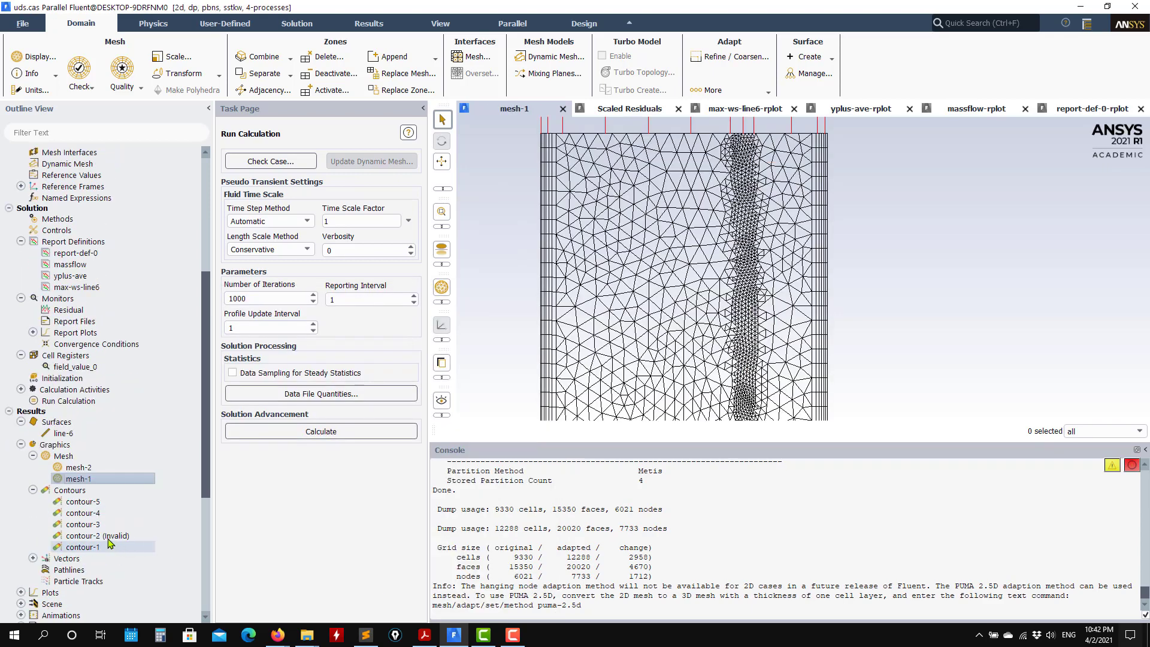
click(329, 433)
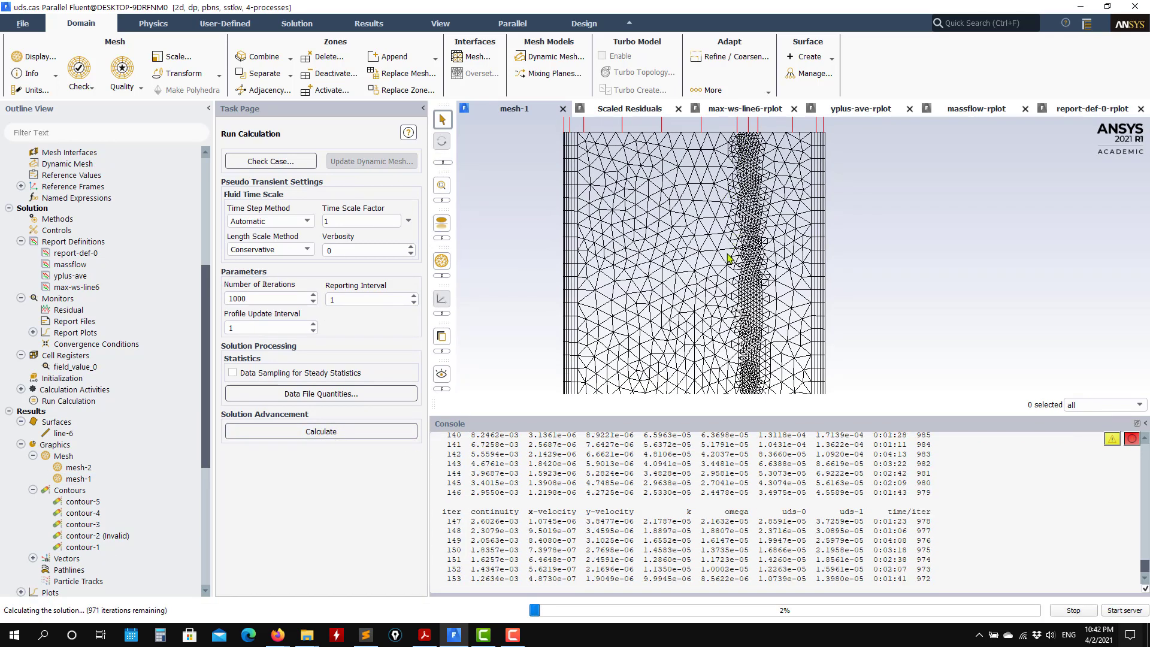
Step: Dismiss the completion message and redraw contour-1 of Scalar-1 on the 12288-cell mesh
click(597, 331)
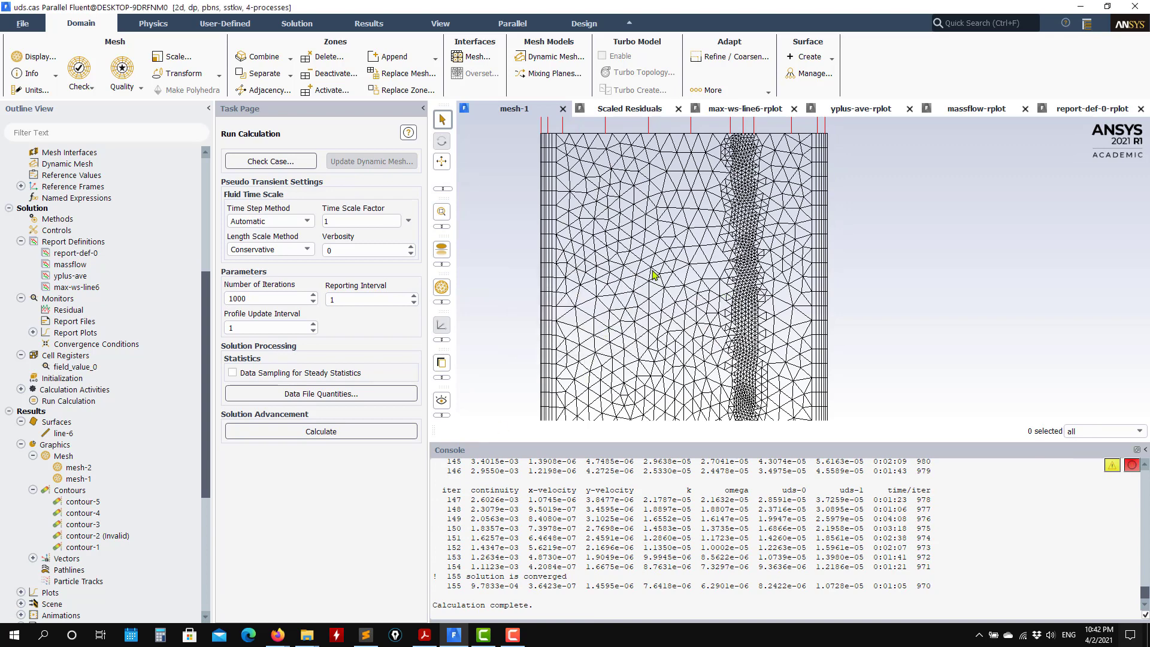
click(100, 549)
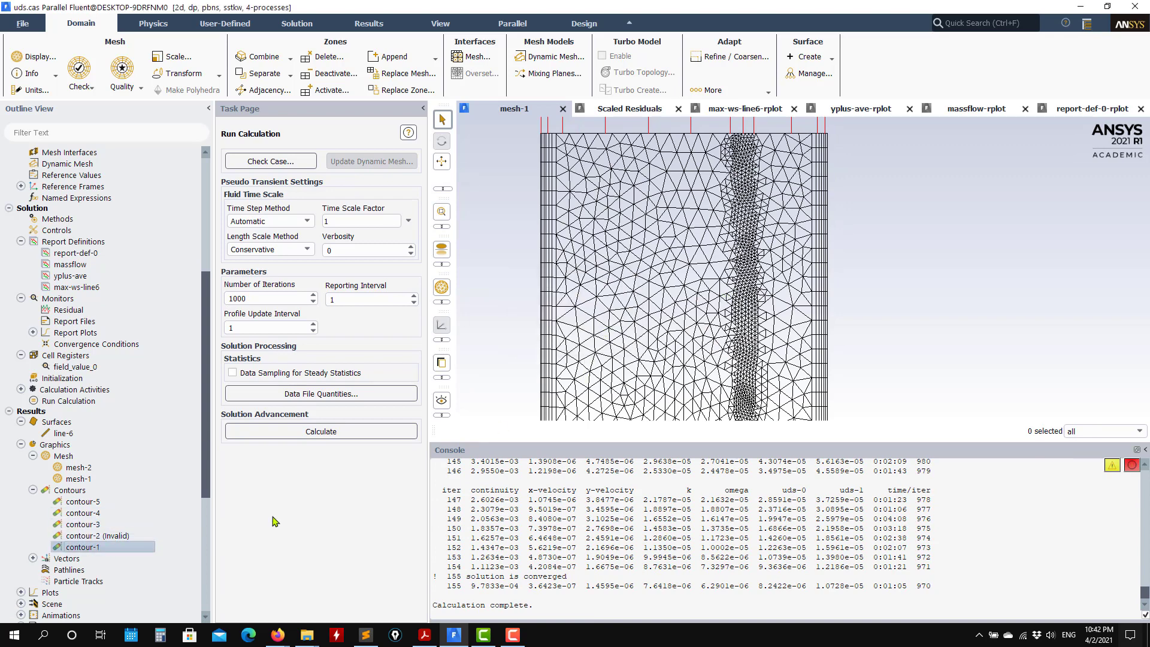
double_click(102, 547)
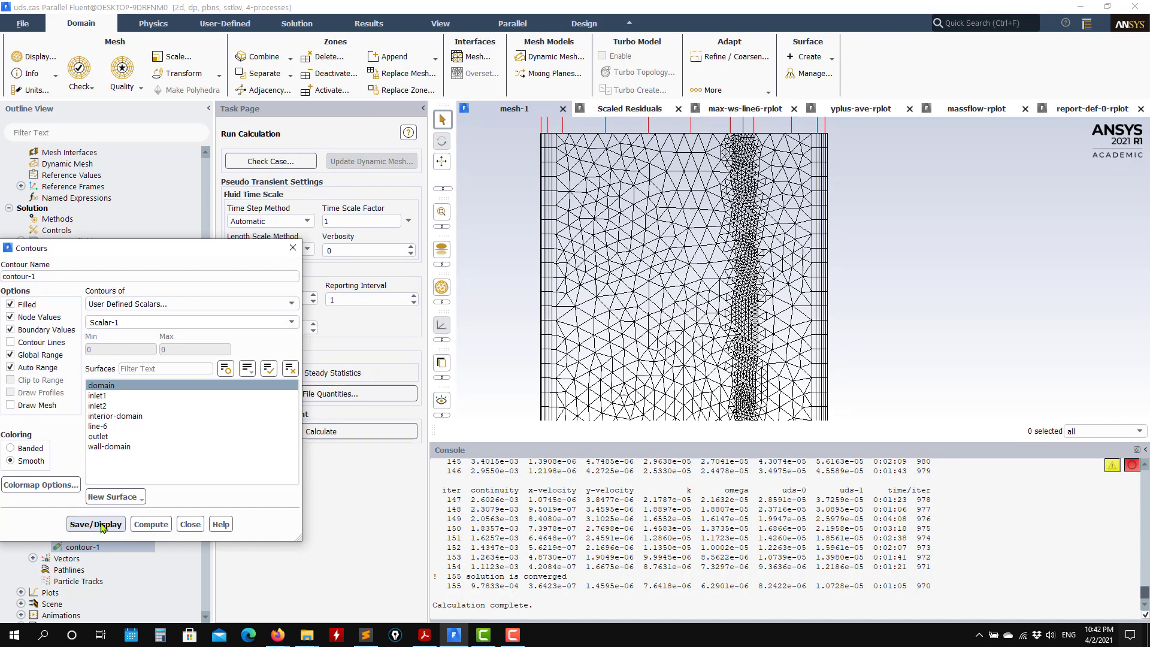
click(95, 524)
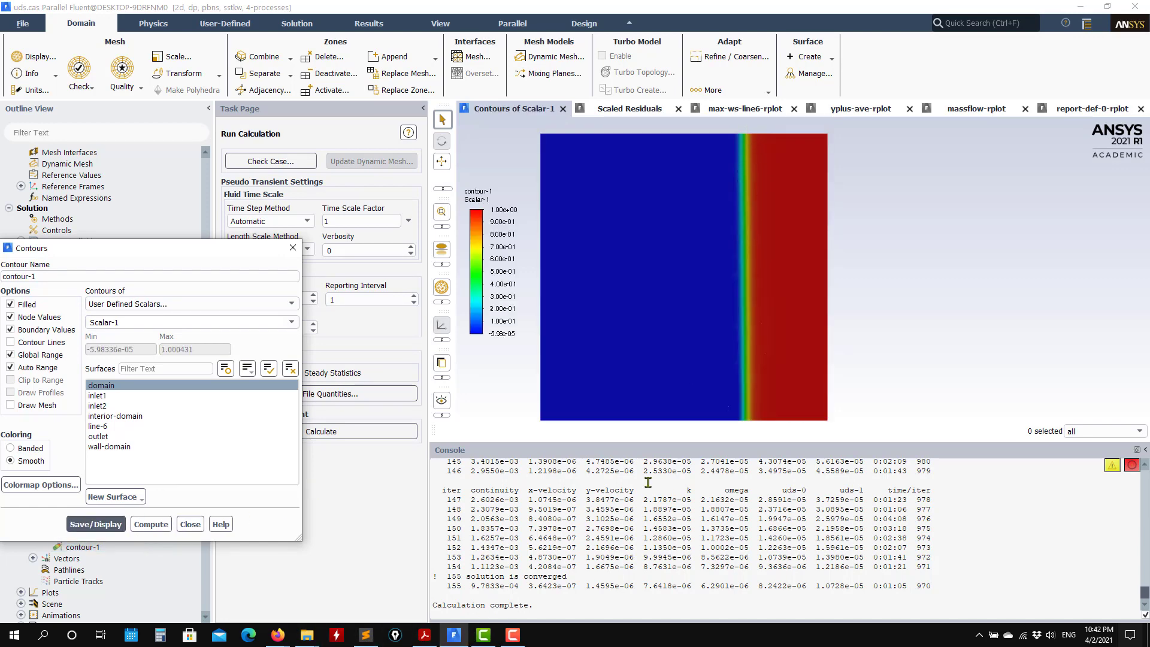
Step: Close the contour settings, restore the Fluent window, and open f1.jpg from the desktop in Photos
click(190, 524)
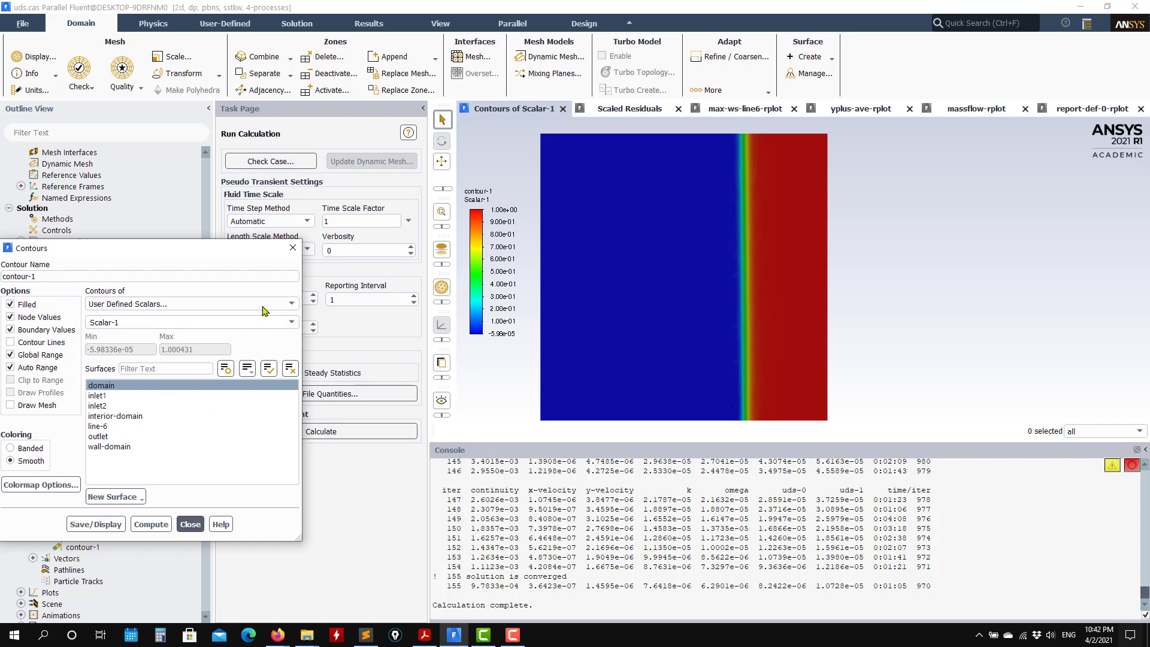
double_click(504, 12)
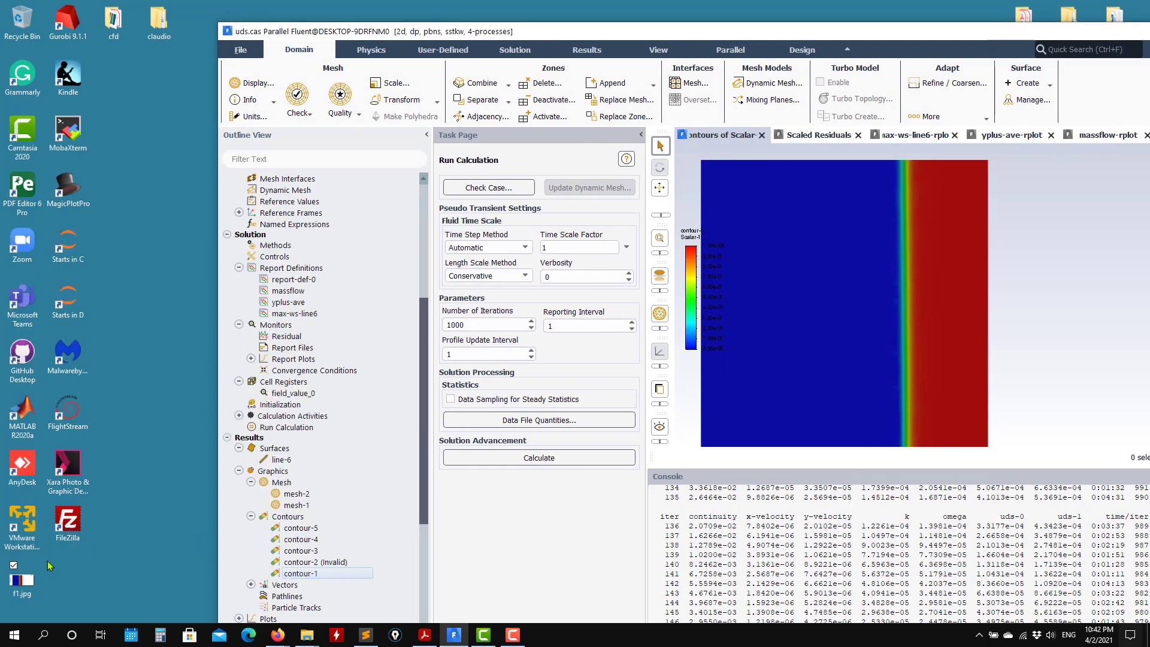
click(42, 589)
double_click(42, 589)
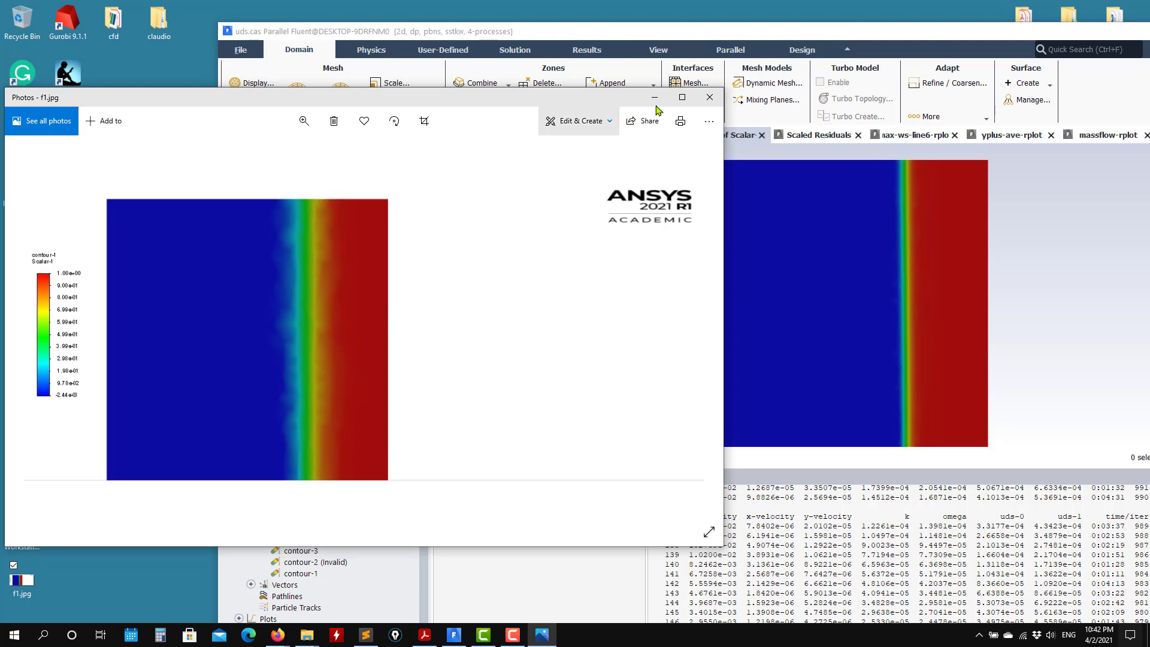
Step: Close Photos after comparing, then return Fluent to full screen
click(710, 97)
drag(1090, 31, 828, 35)
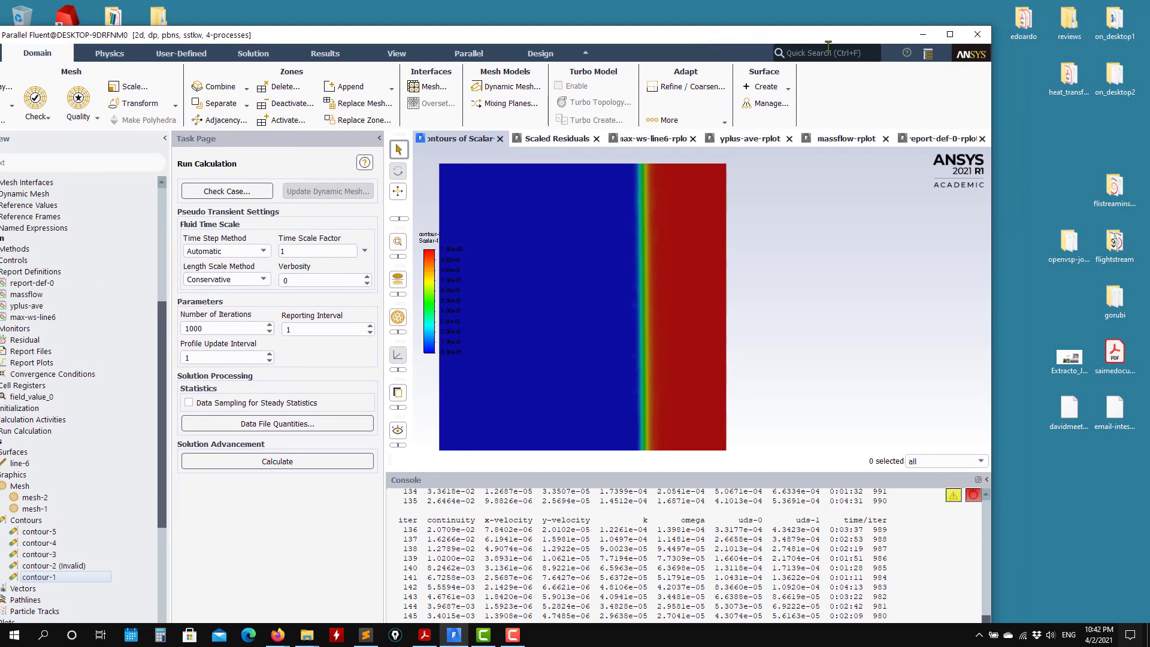
click(950, 34)
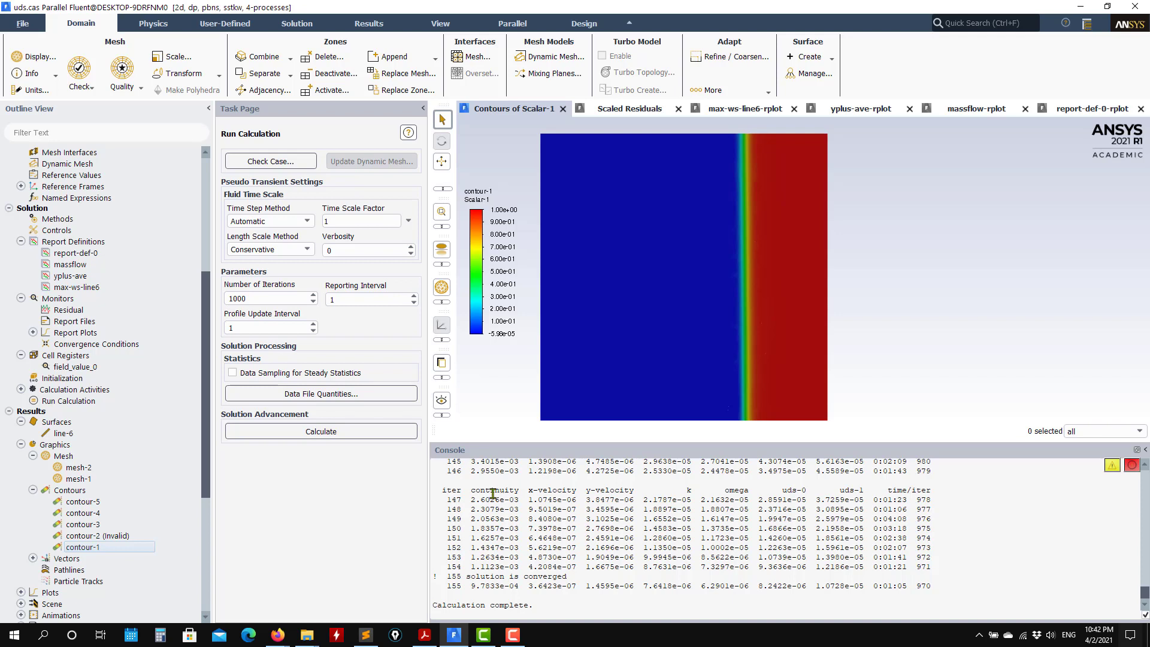
Step: In Solution Methods, switch User Scalar 0 and User Scalar 1 from Second to First Order Upwind
scroll(807, 305, down, 5)
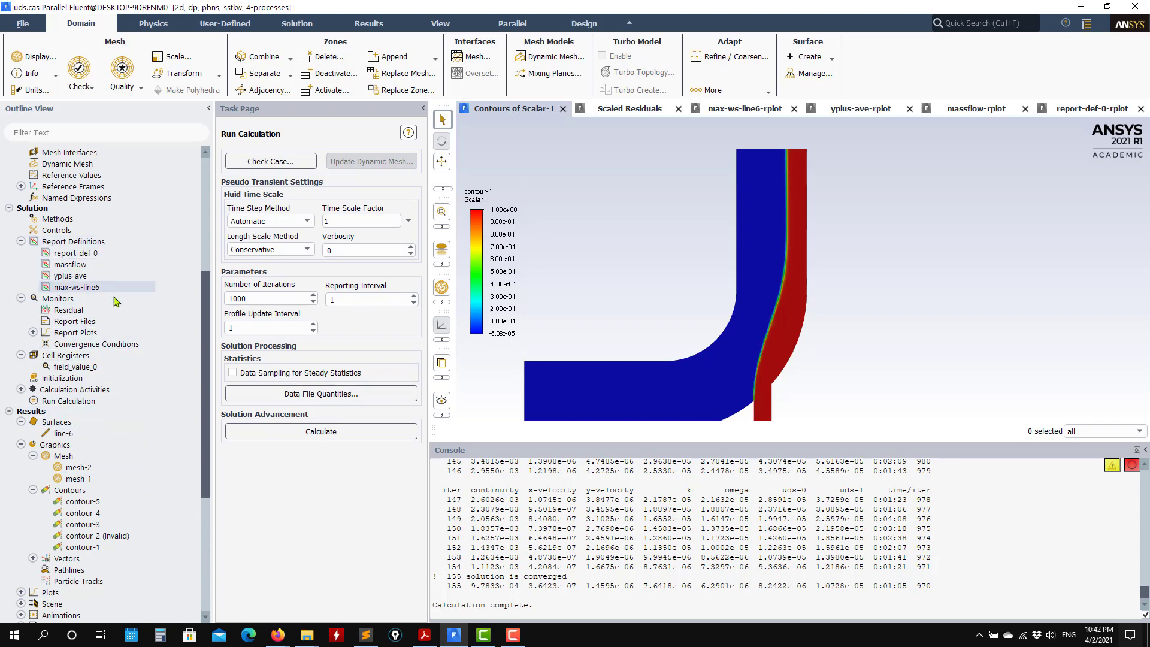
scroll(78, 299, up, 2)
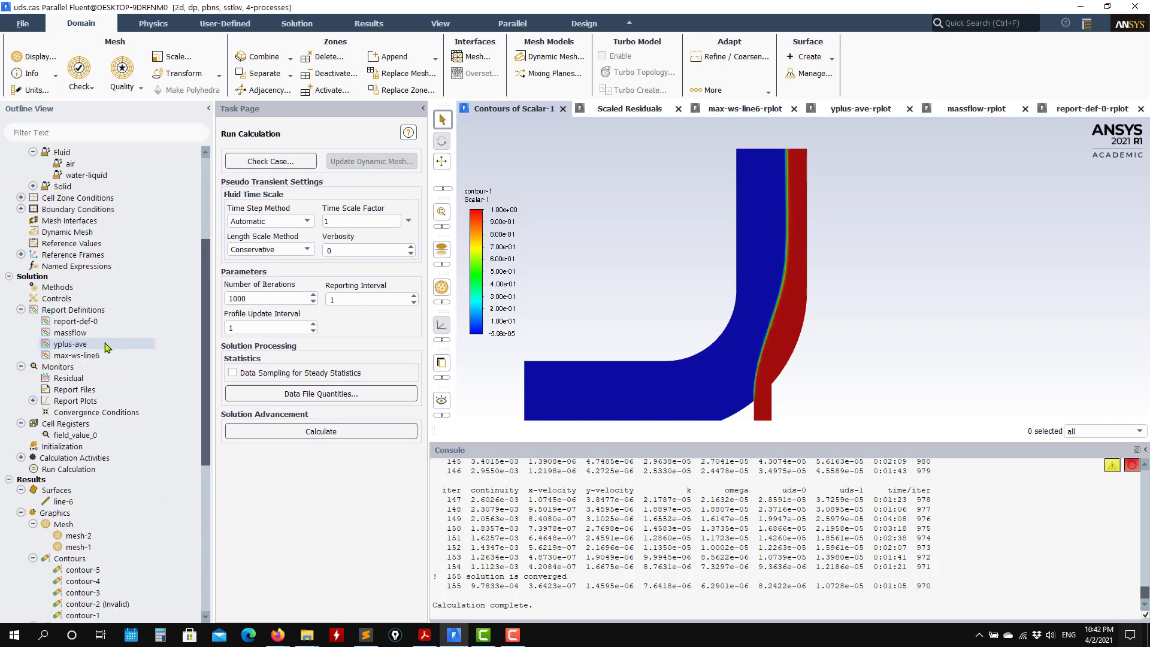
double_click(67, 299)
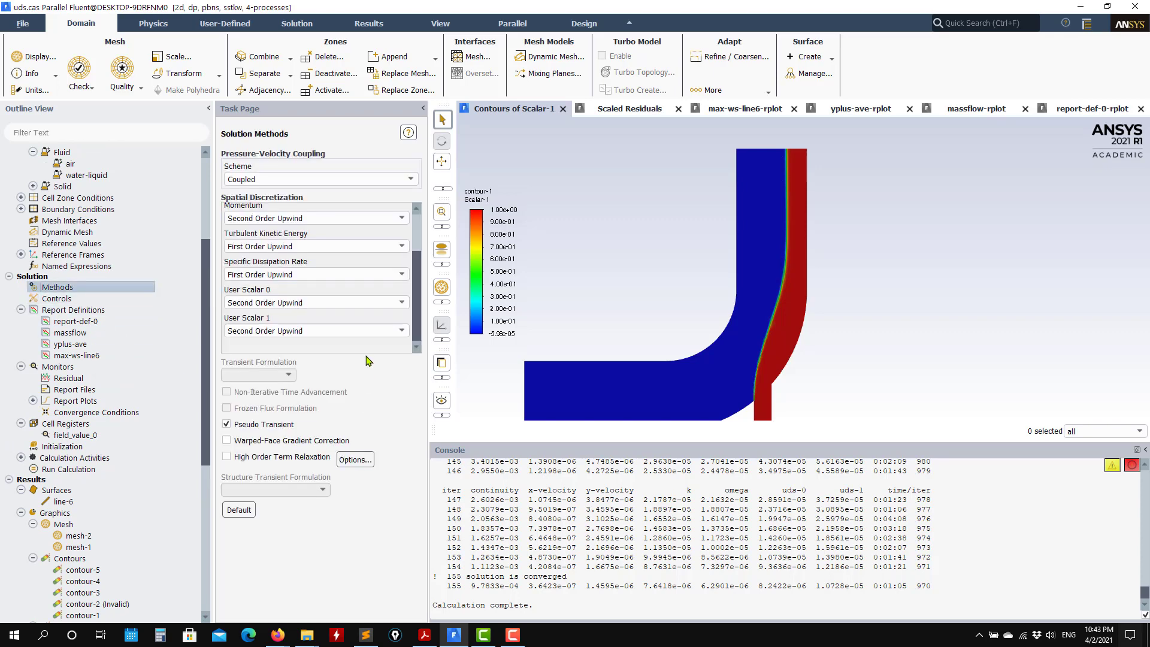
click(401, 302)
click(393, 316)
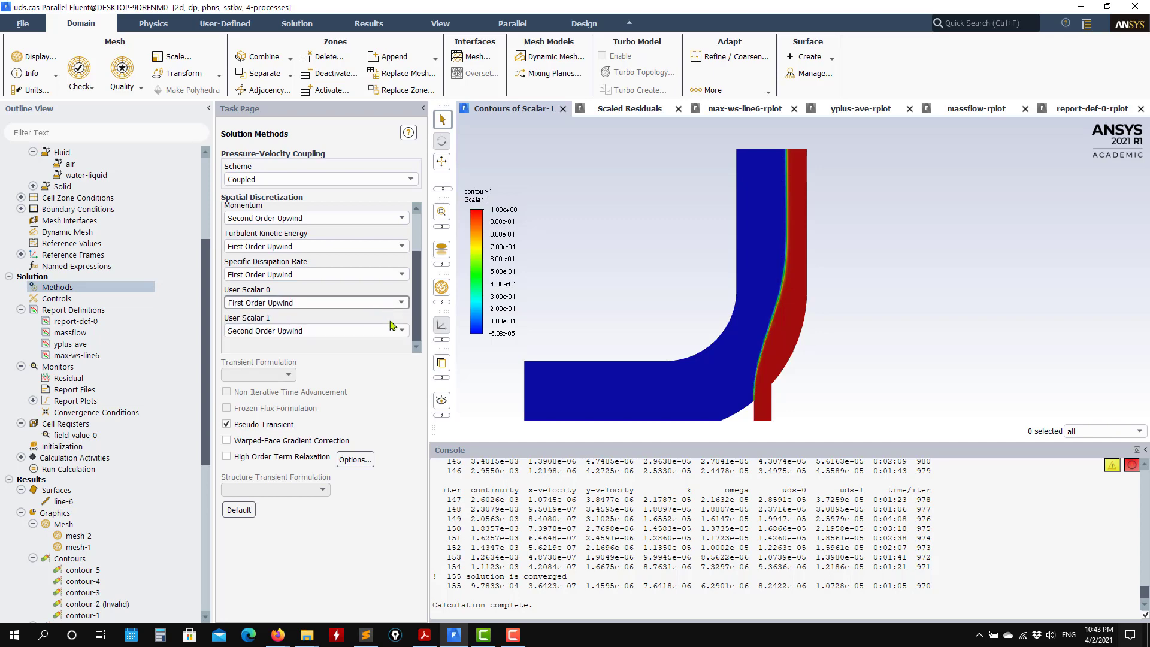
click(390, 328)
click(360, 343)
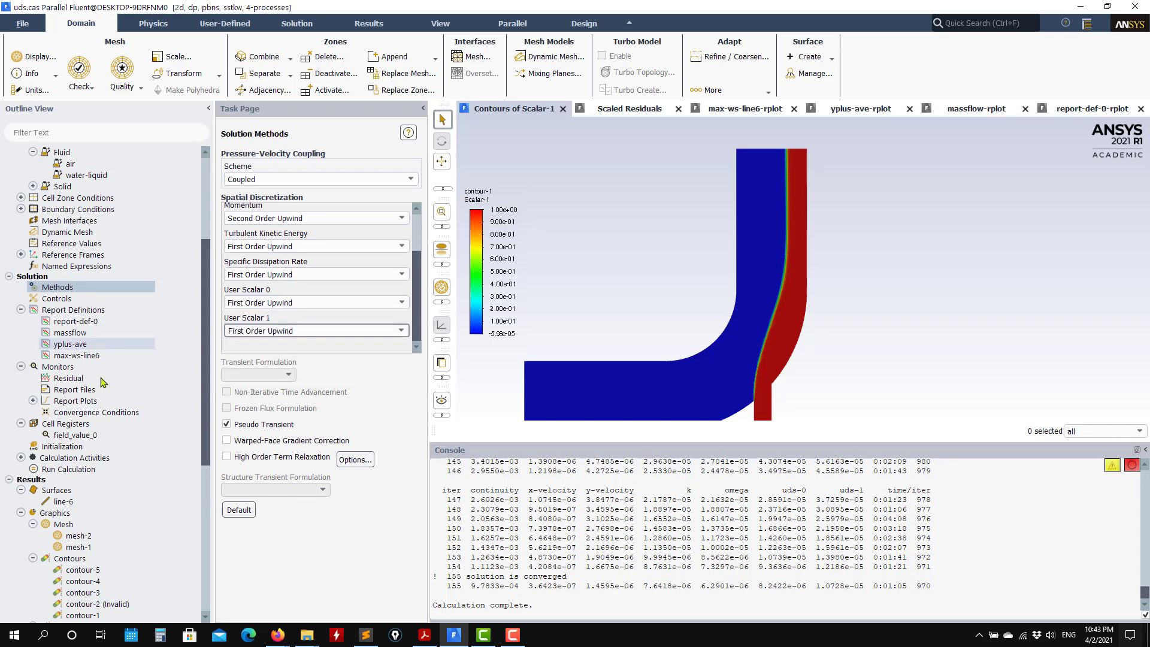
Step: Run more iterations with first-order scalars until convergence at iteration 158
click(68, 469)
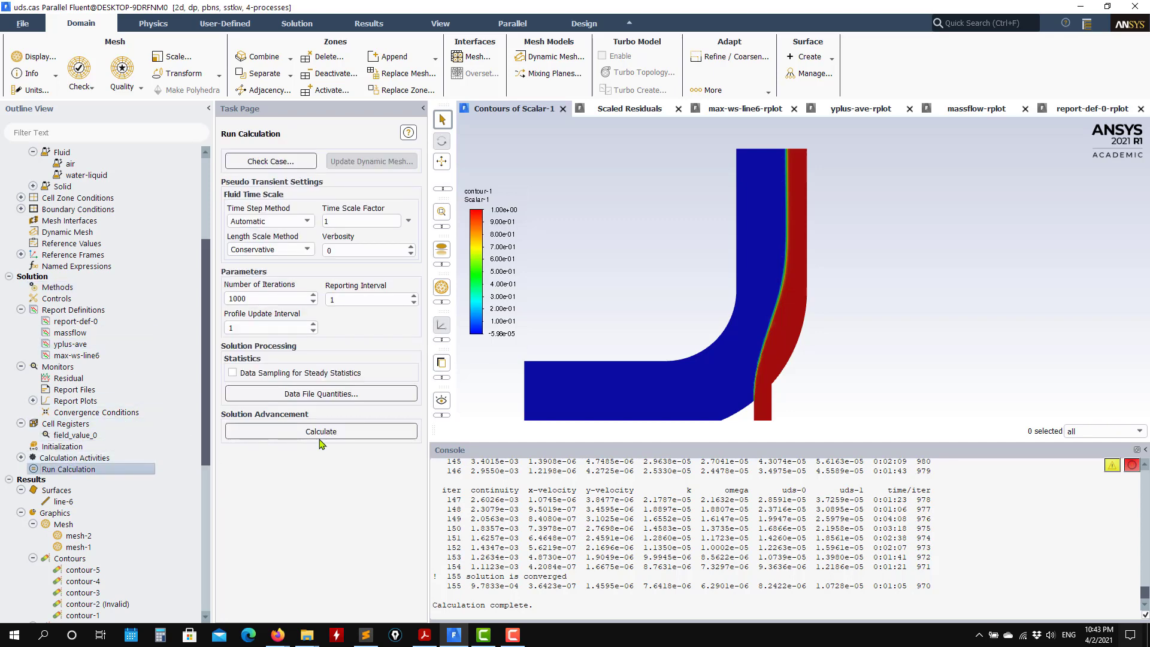
click(320, 437)
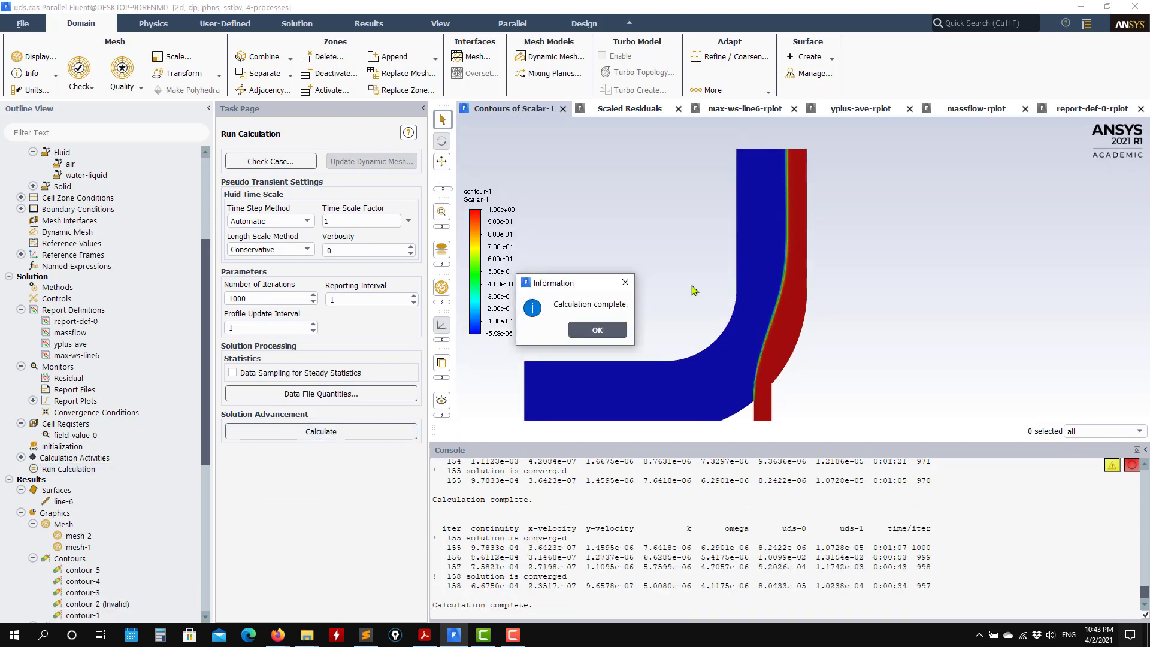
click(597, 330)
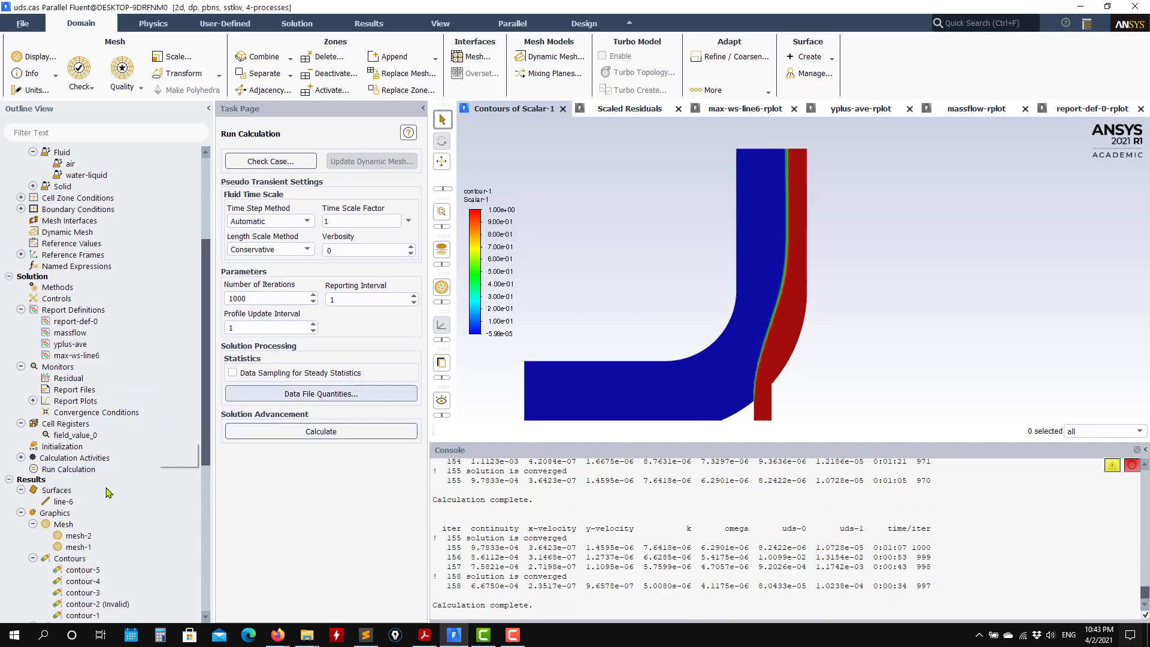
Step: Redisplay contour-1, showing Scalar-1 from about -6.02e-13 to 1 with a more diffused interface
double_click(86, 616)
click(96, 524)
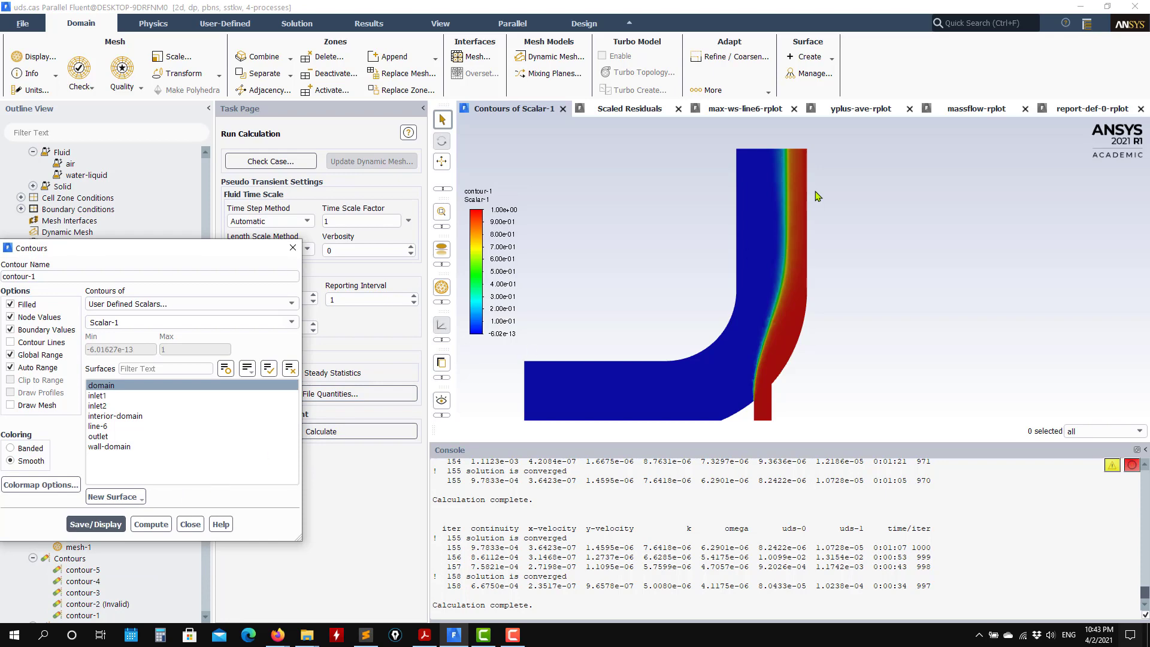
scroll(782, 297, up, 3)
scroll(719, 270, down, 2)
scroll(666, 248, up, 3)
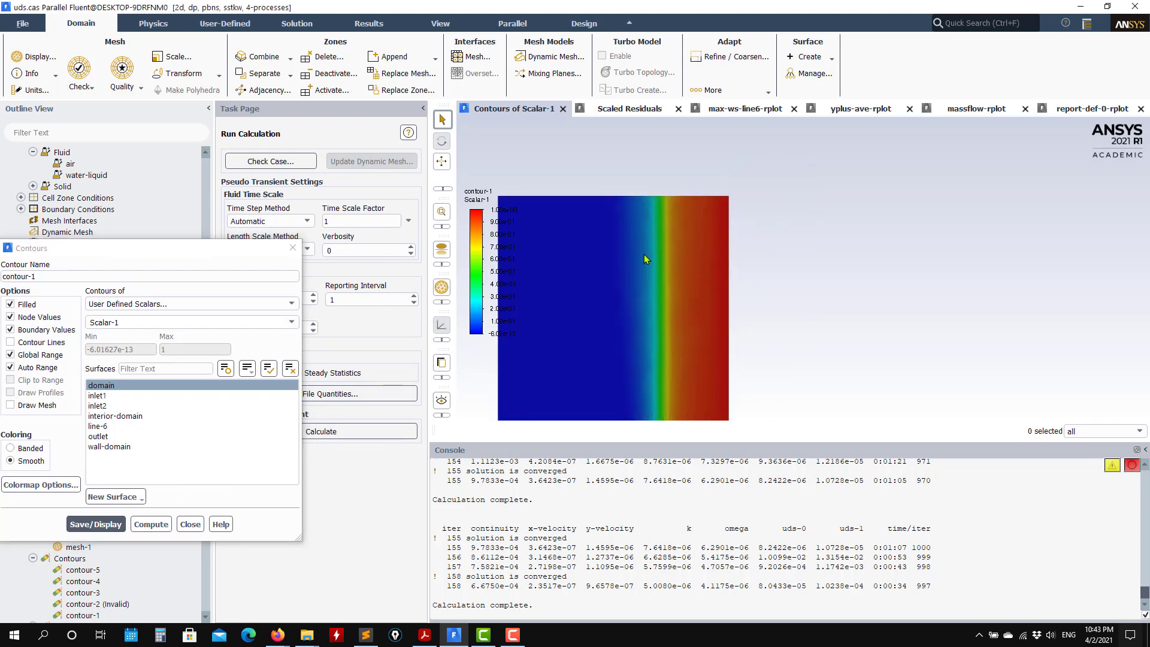
click(190, 524)
Step: Set User Scalar 0 and User Scalar 1 back to Second Order Upwind in Solution Methods
scroll(138, 271, up, 5)
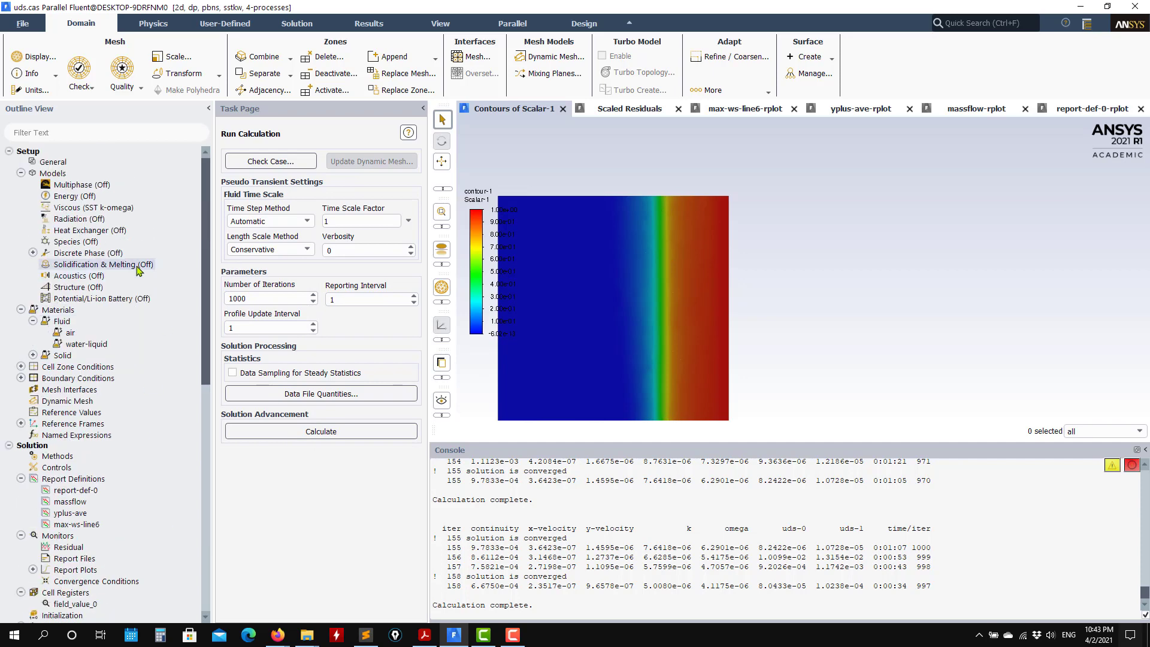
scroll(95, 335, down, 3)
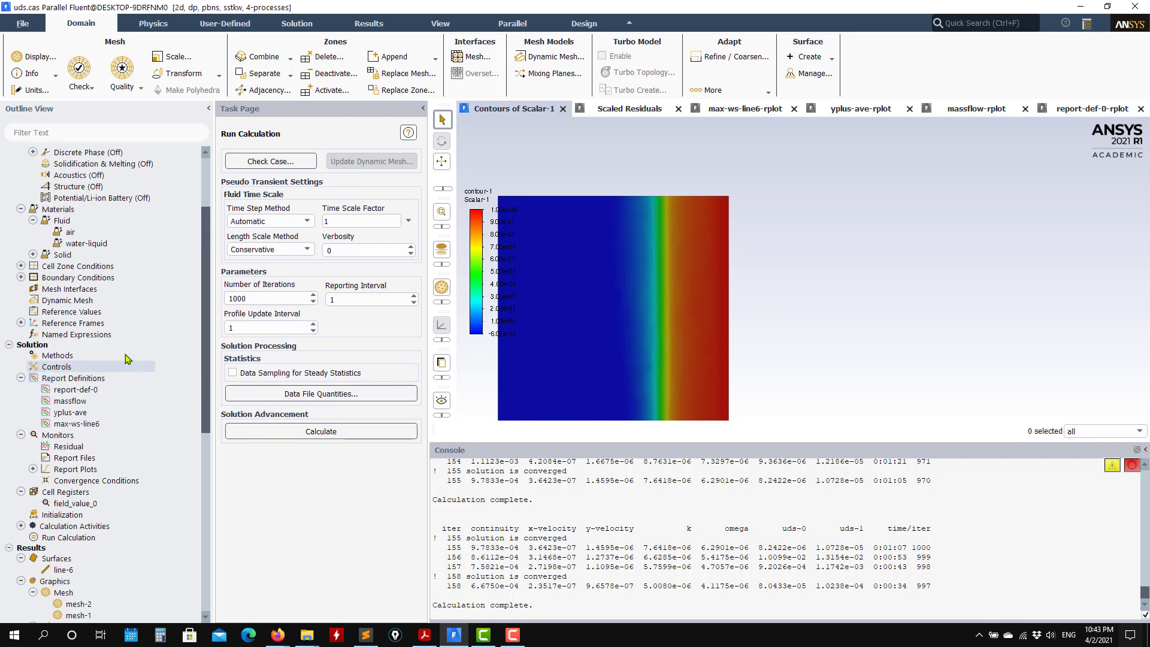
click(73, 357)
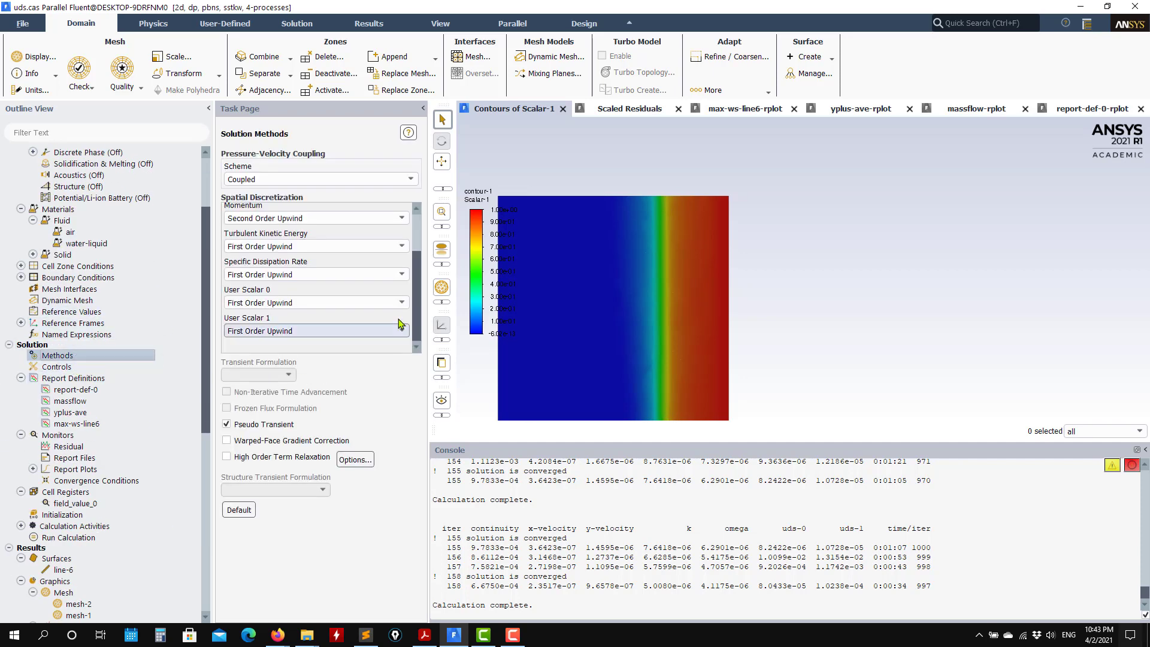
click(291, 303)
click(290, 324)
click(299, 331)
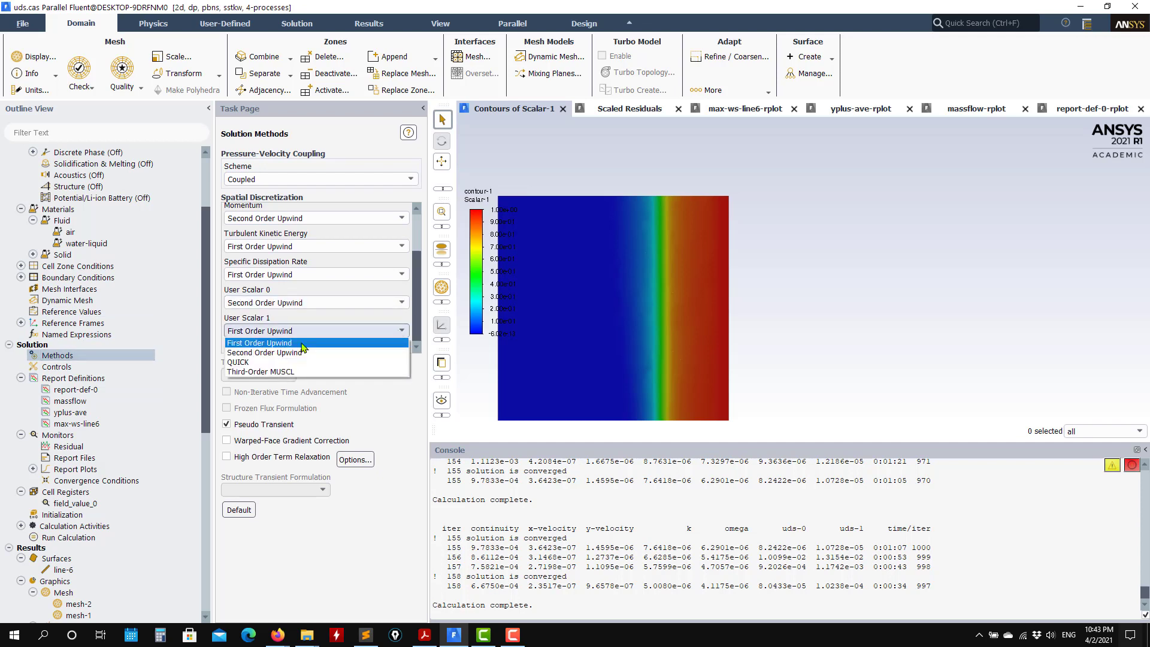
click(291, 352)
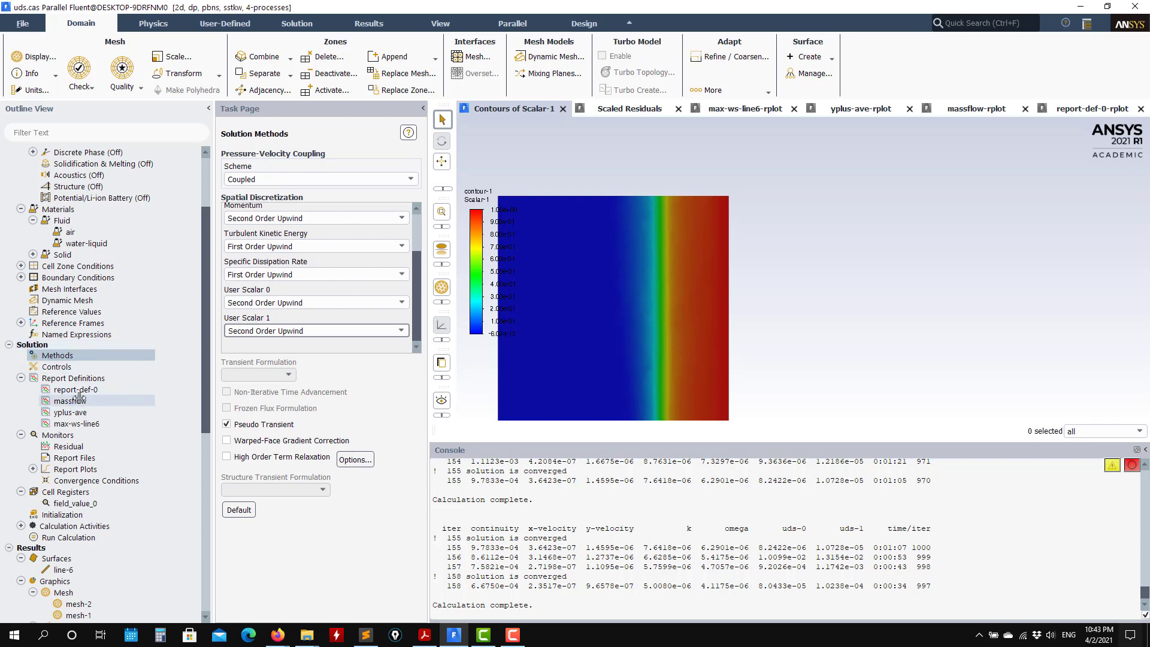
Step: Re-solve with second-order scalar schemes until convergence at iteration 165
click(87, 538)
click(321, 431)
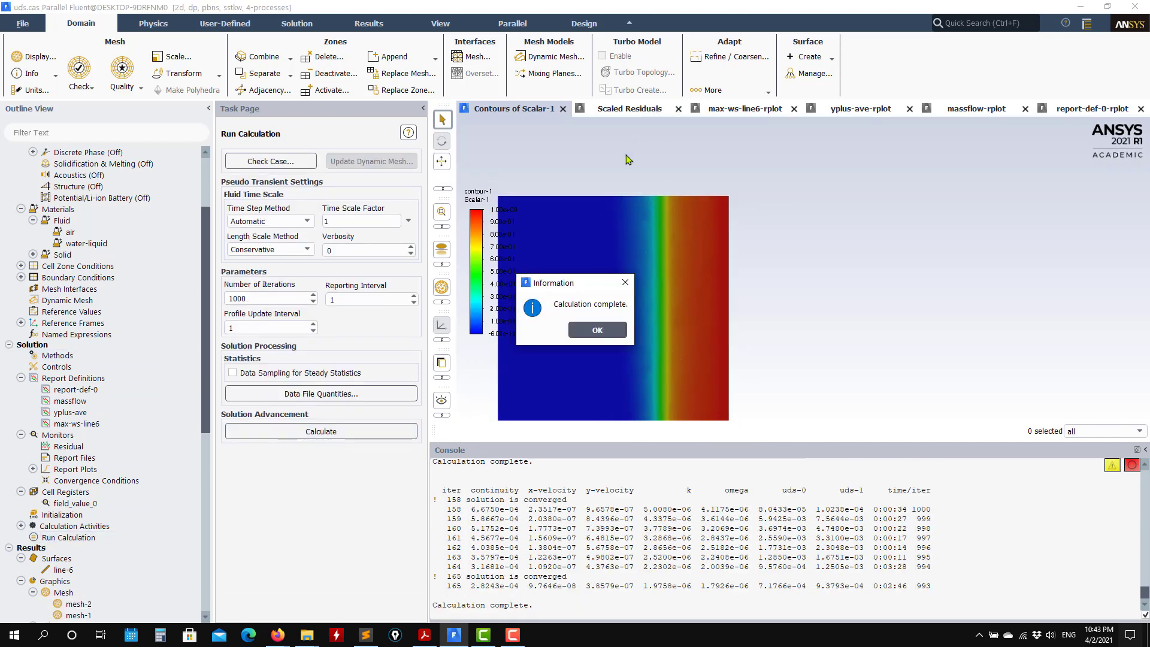
click(595, 329)
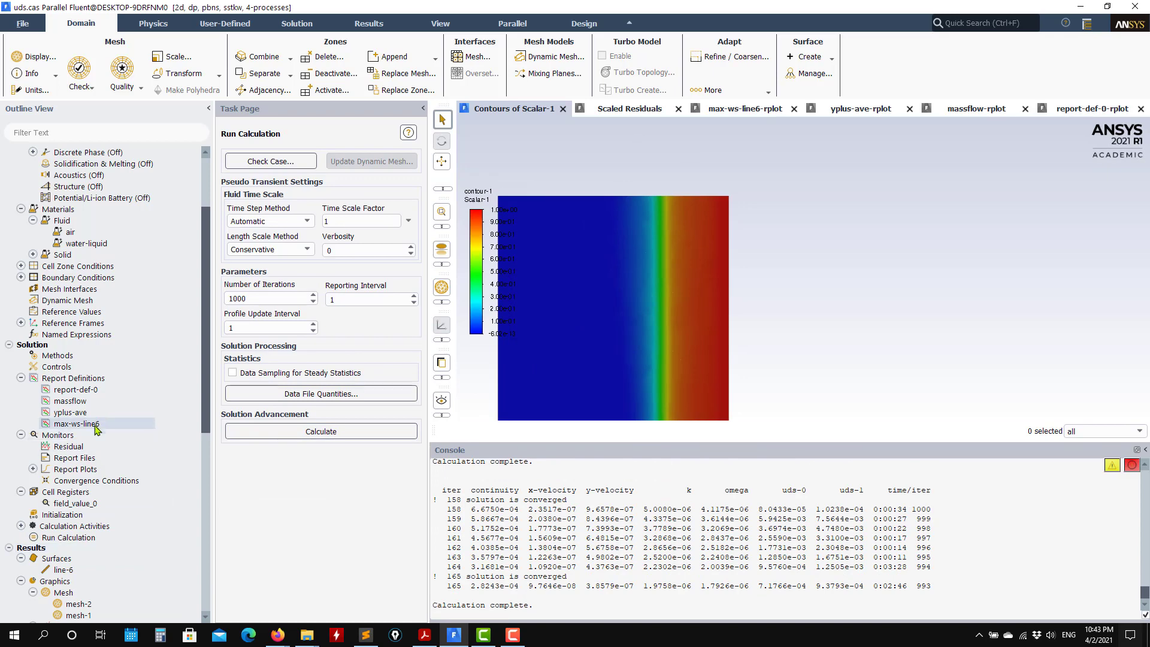
Step: Refresh contour-1, now showing Scalar-1 from about -0.015 to 1.012
scroll(87, 461, down, 9)
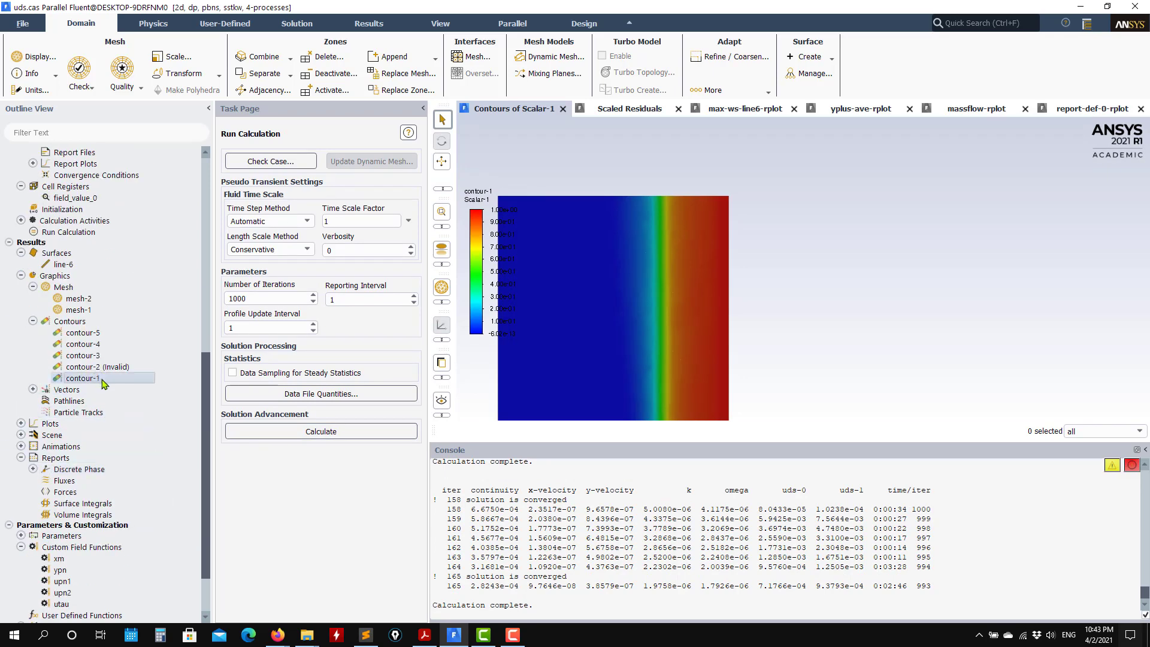
double_click(72, 384)
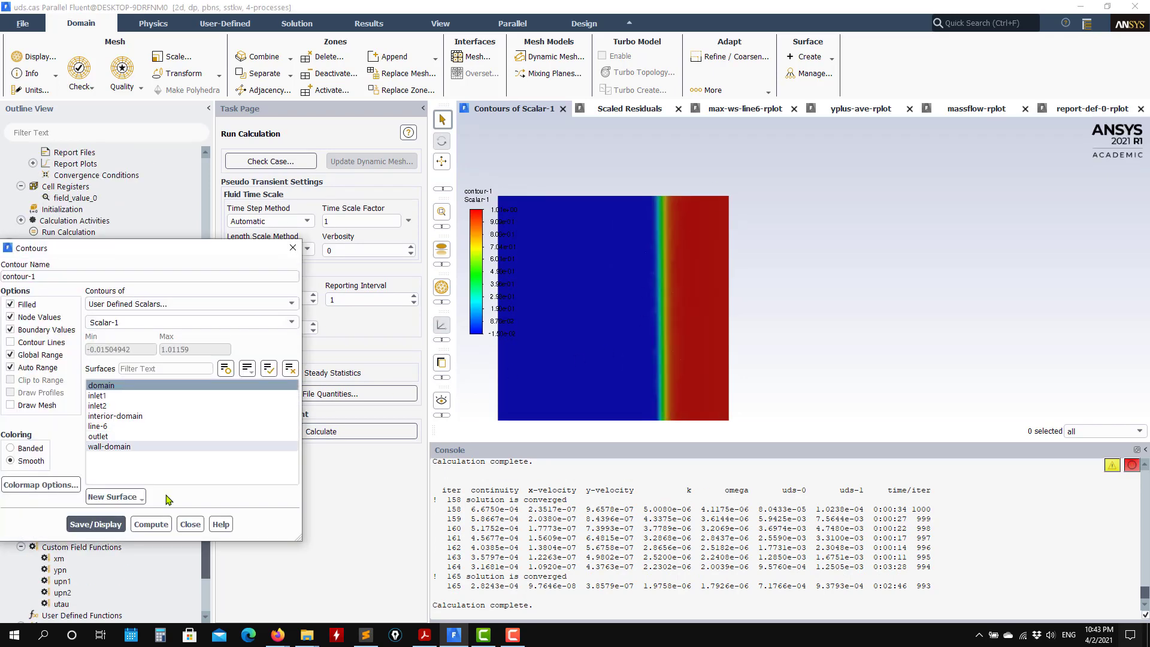
click(191, 525)
scroll(118, 239, up, 10)
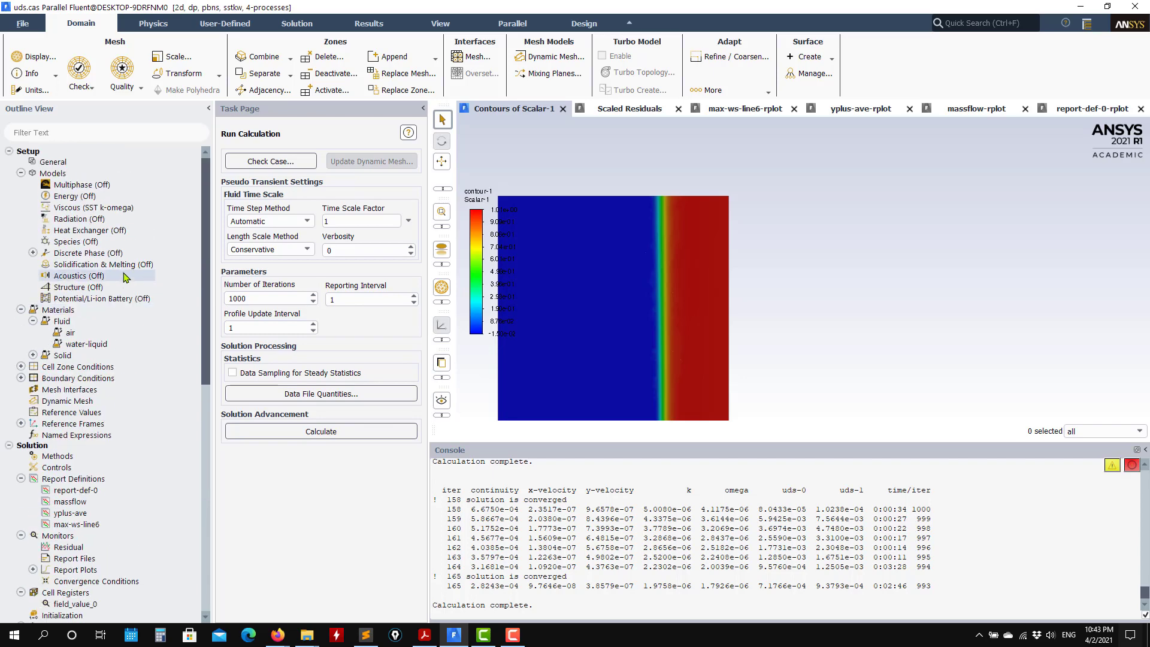
Step: Set water-liquid's UDS diffusion coefficients for uds-0 and uds-1 to 1
double_click(99, 344)
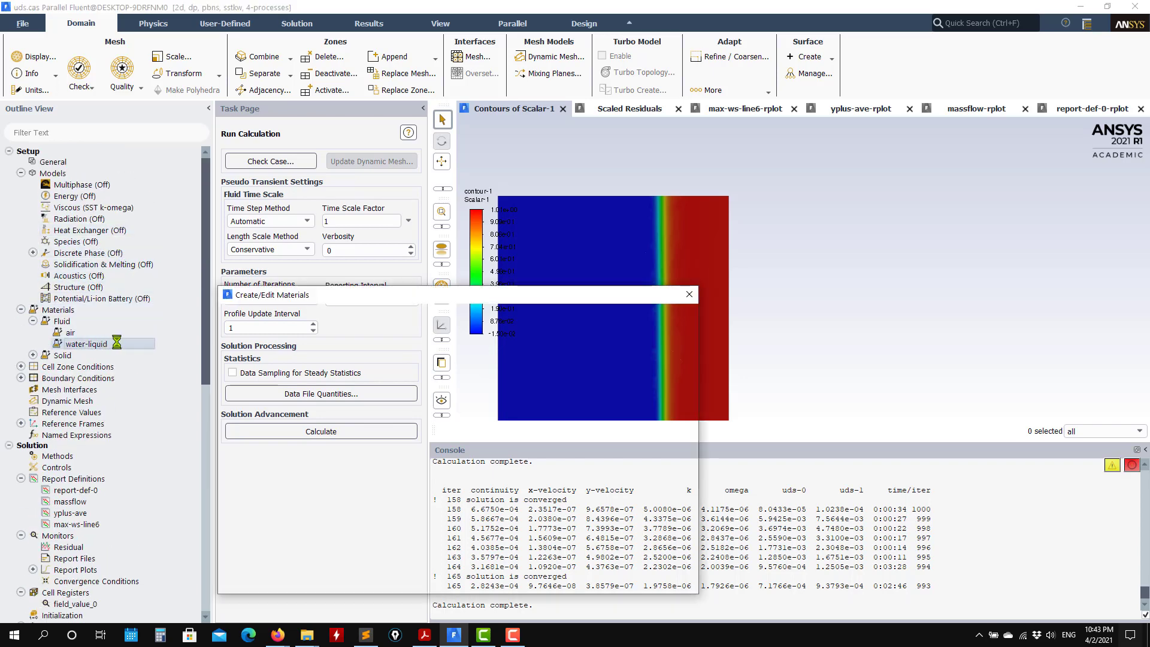
click(616, 507)
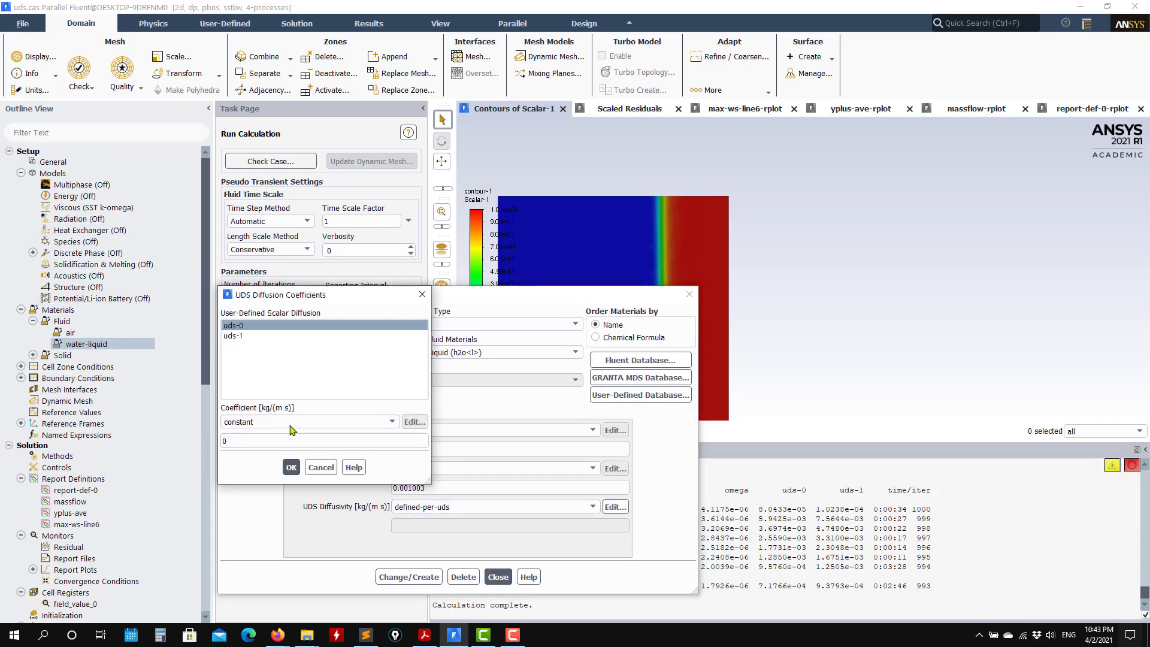
double_click(233, 447)
text(1)
click(292, 467)
click(243, 336)
double_click(242, 442)
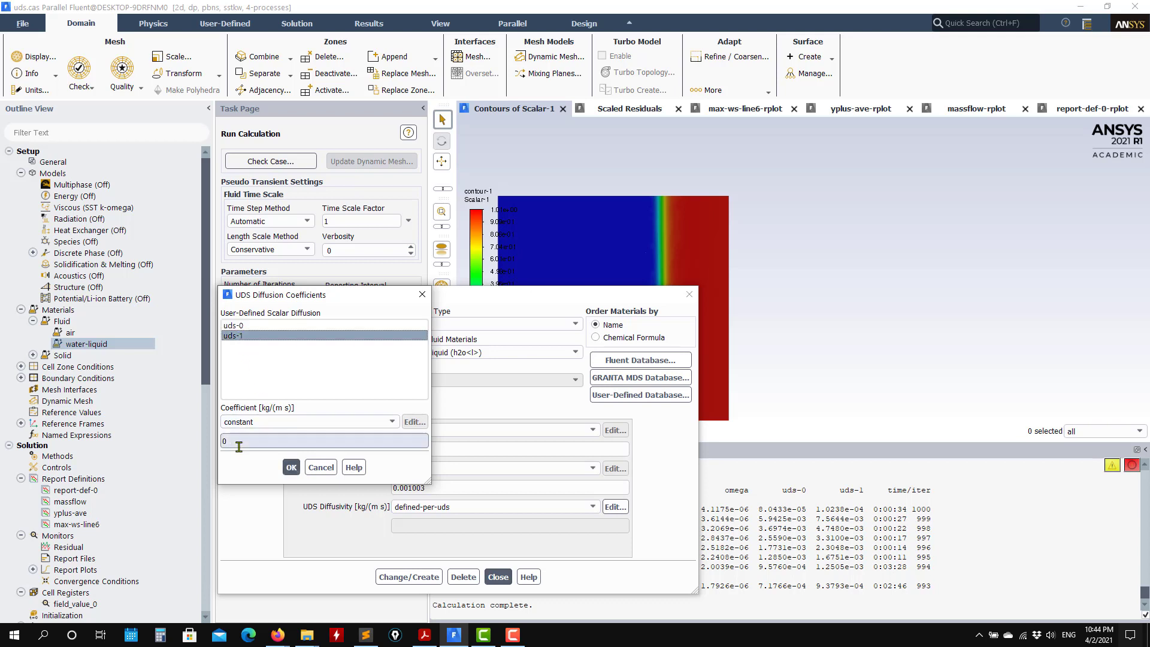
text(1)
click(291, 468)
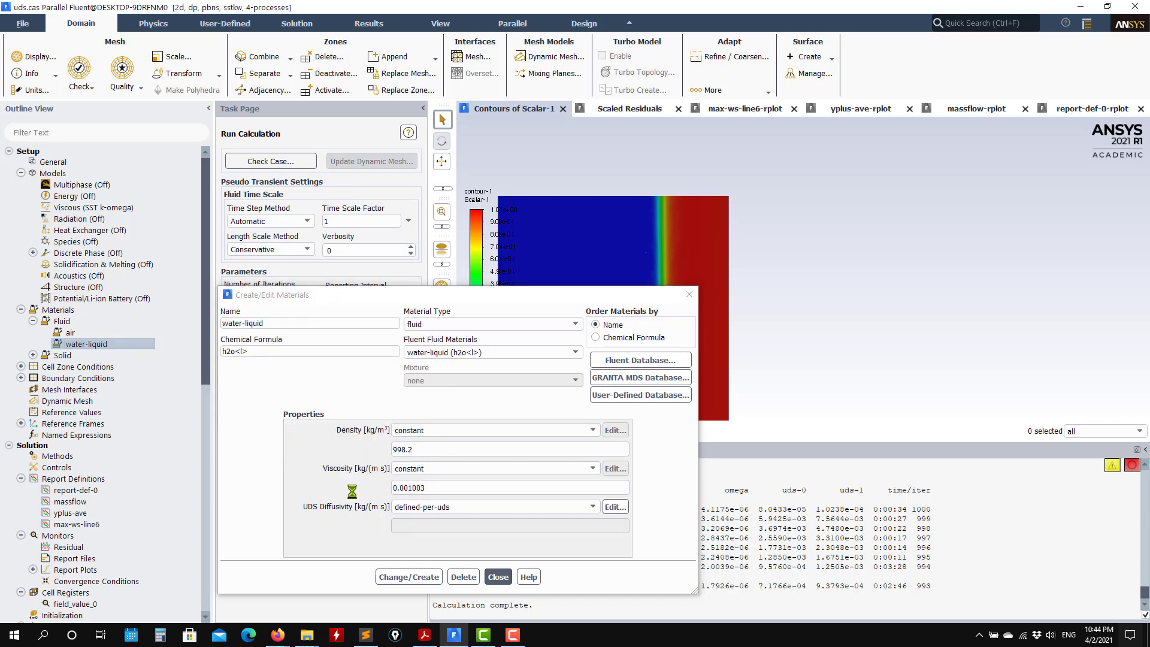
Step: Verify the uds-1 coefficient, apply the water-liquid changes, and rerun the calculation
click(617, 507)
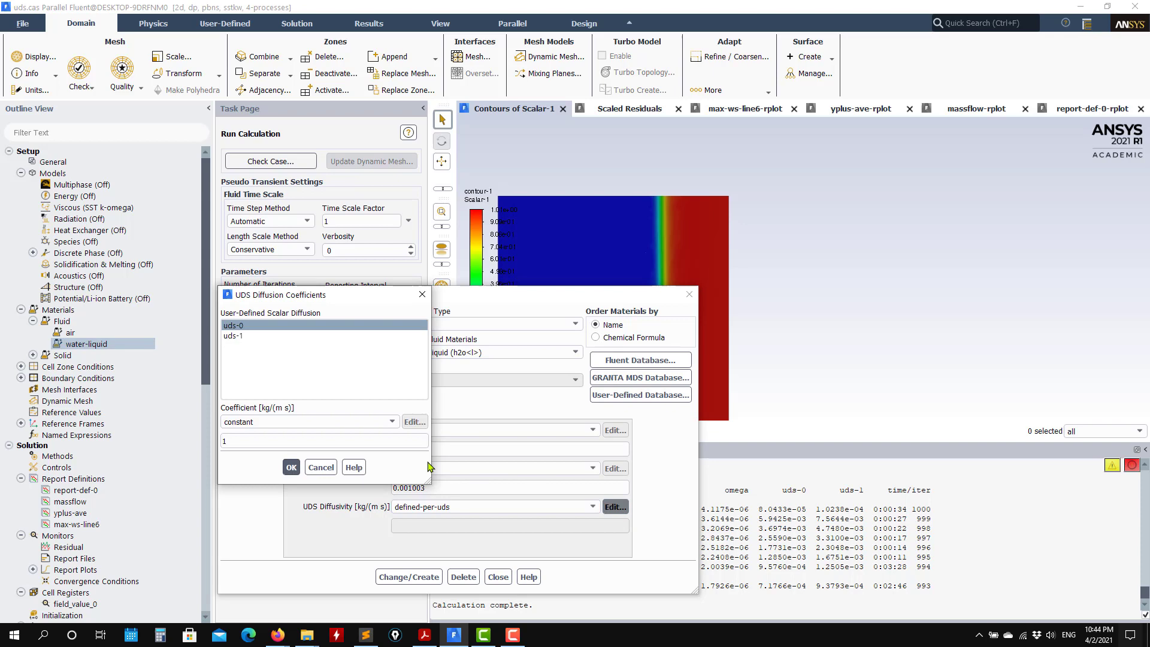
click(242, 335)
click(291, 468)
click(409, 577)
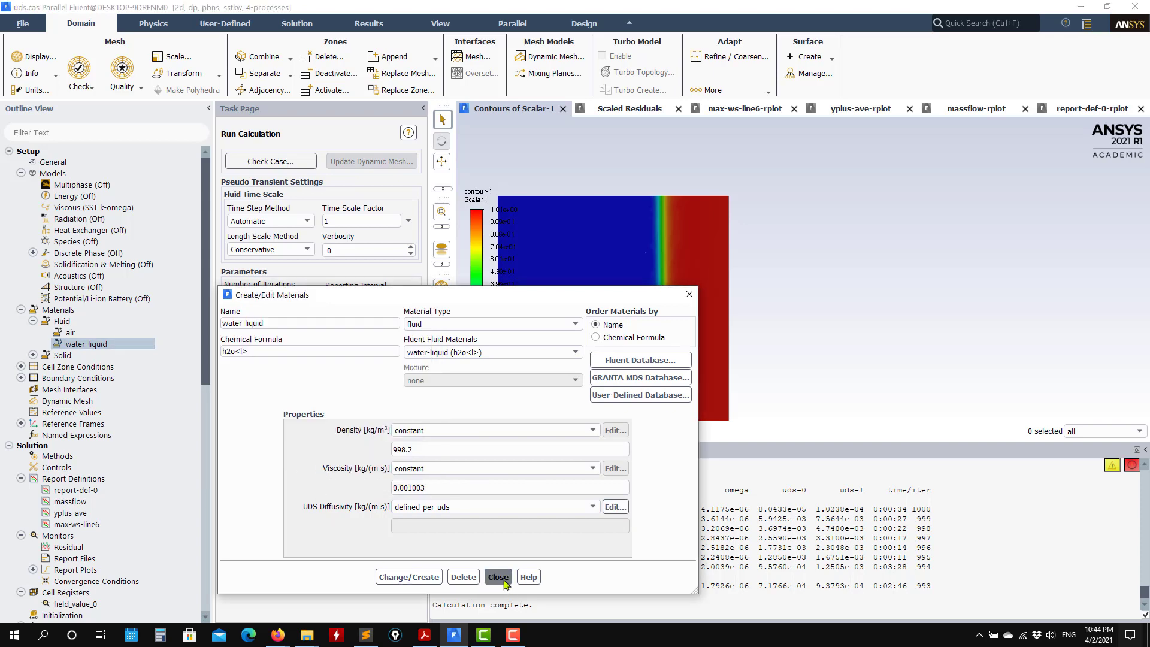
click(498, 577)
click(297, 428)
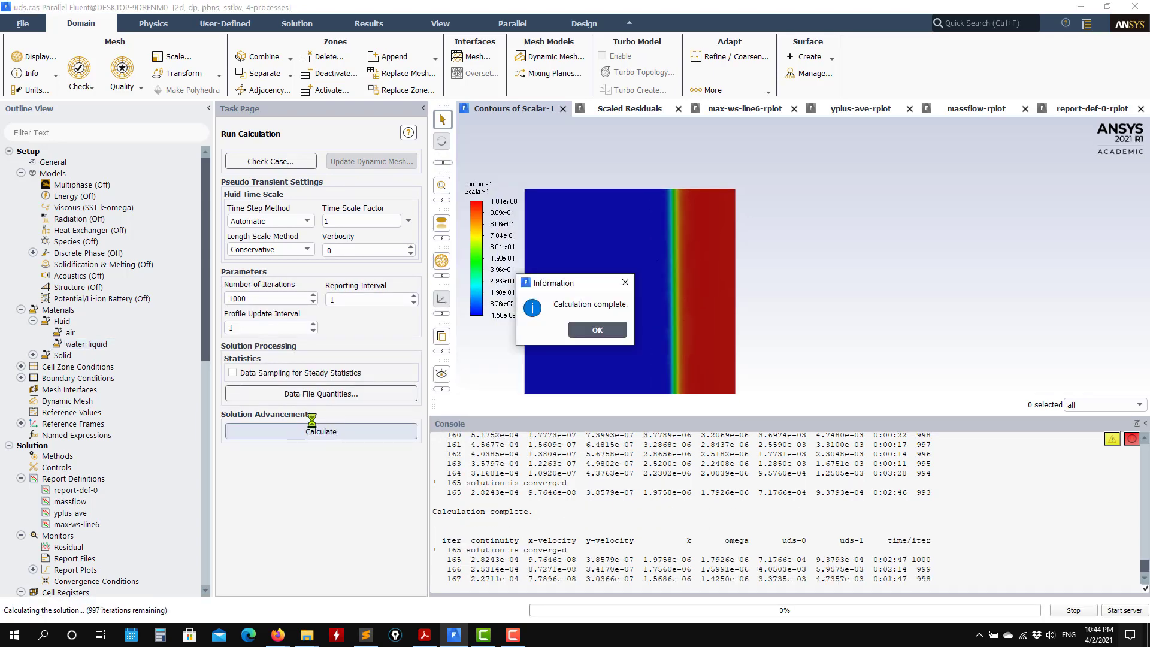
Step: Redraw contour-1 after convergence at iteration 169, showing Scalar-1 from about -7.76e-06 to 1.007, zoomed on the outlet leg
click(623, 333)
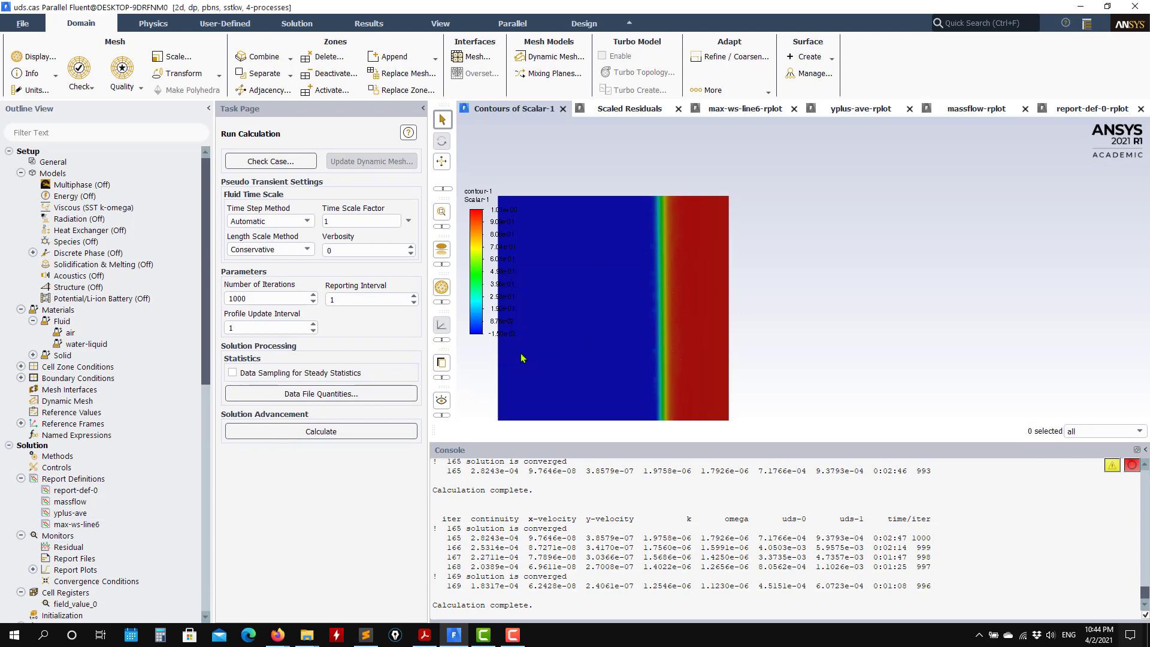
scroll(96, 515, down, 7)
double_click(77, 547)
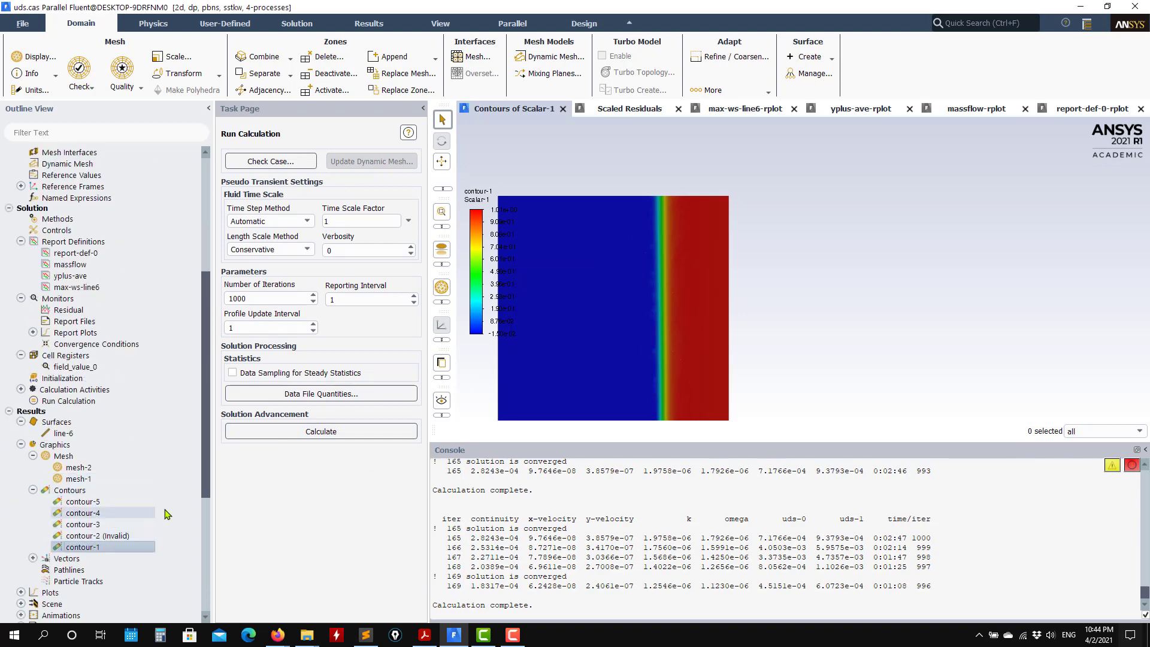
click(96, 525)
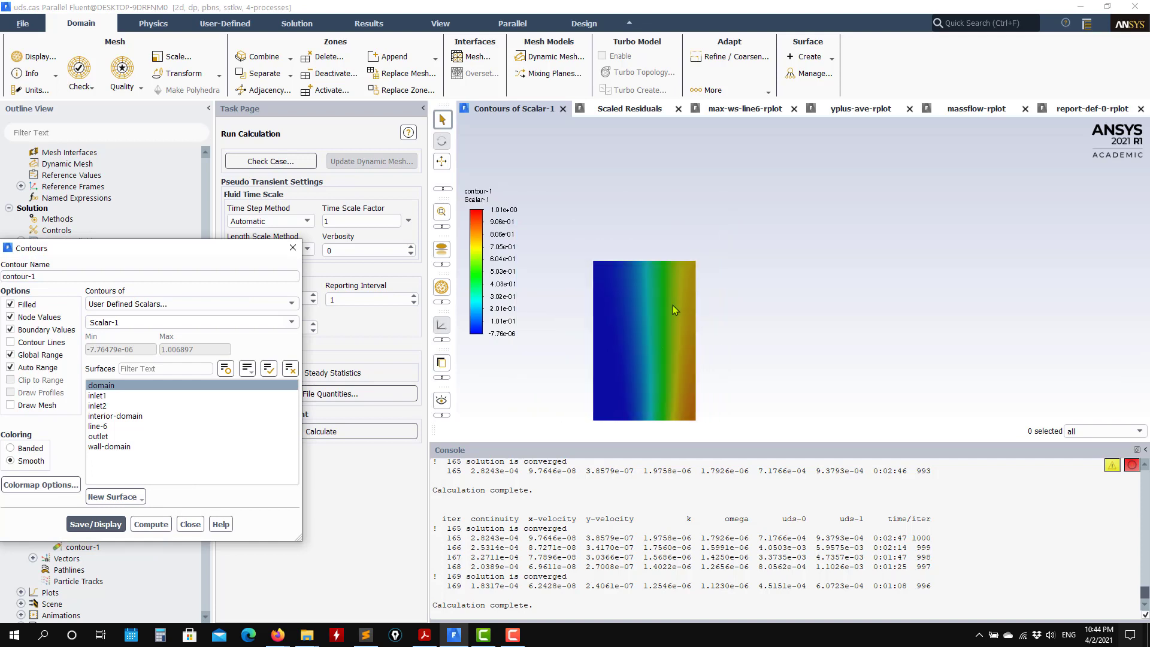
drag(677, 217, 685, 263)
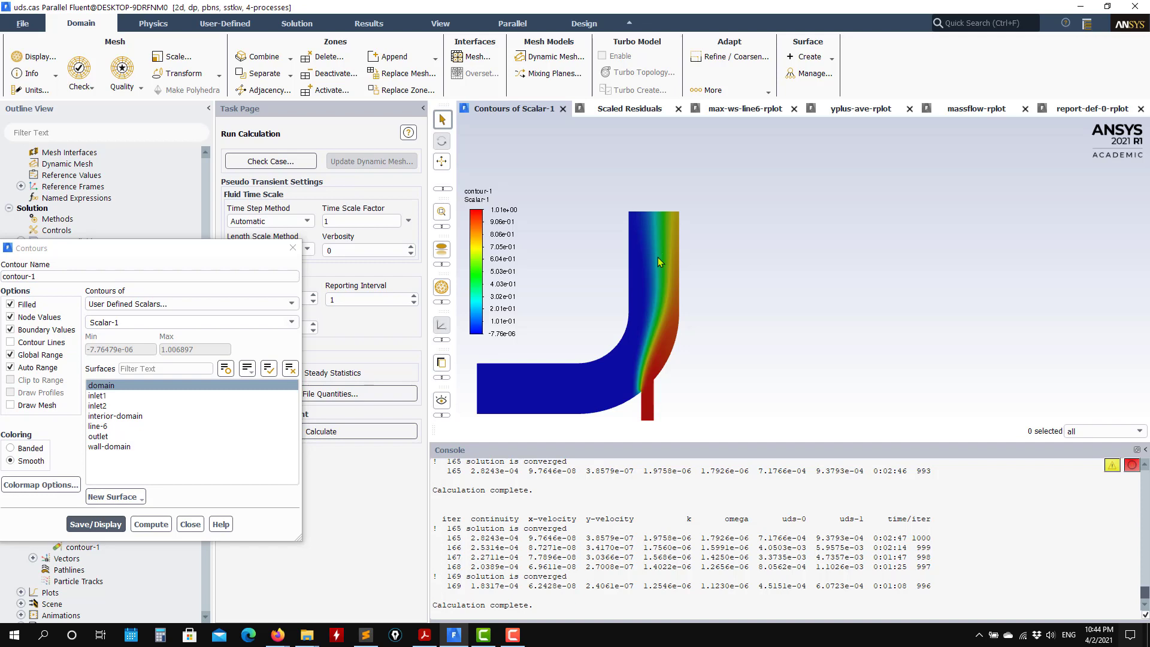
scroll(659, 248, up, 5)
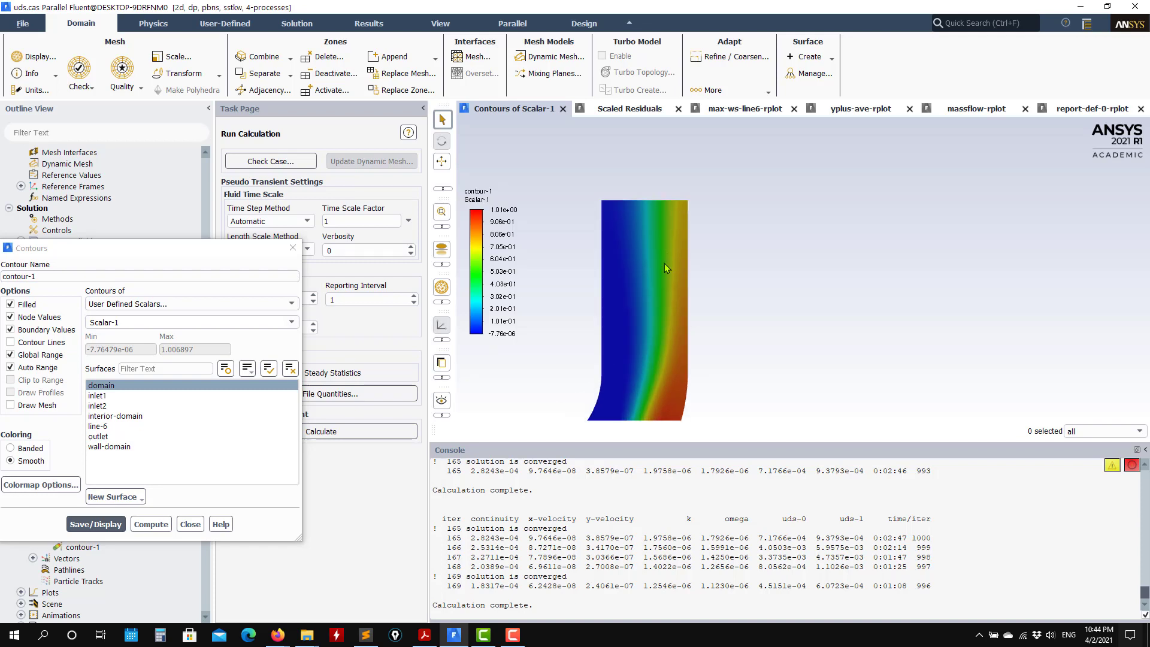
scroll(659, 274, up, 2)
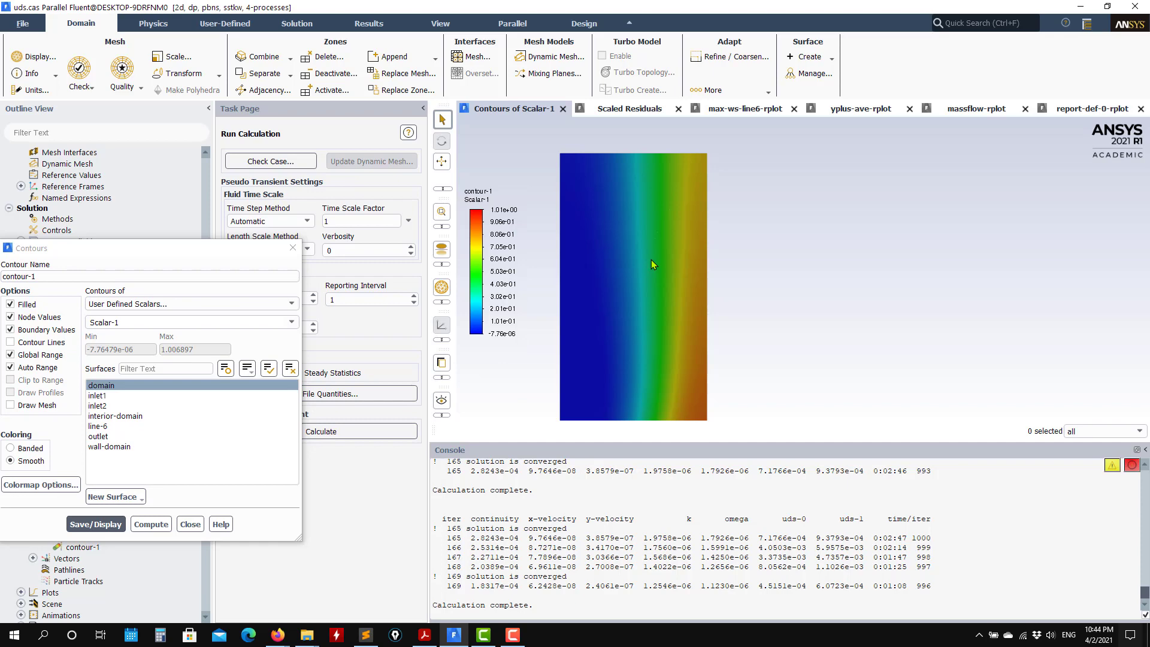
click(199, 524)
scroll(102, 523, down, 6)
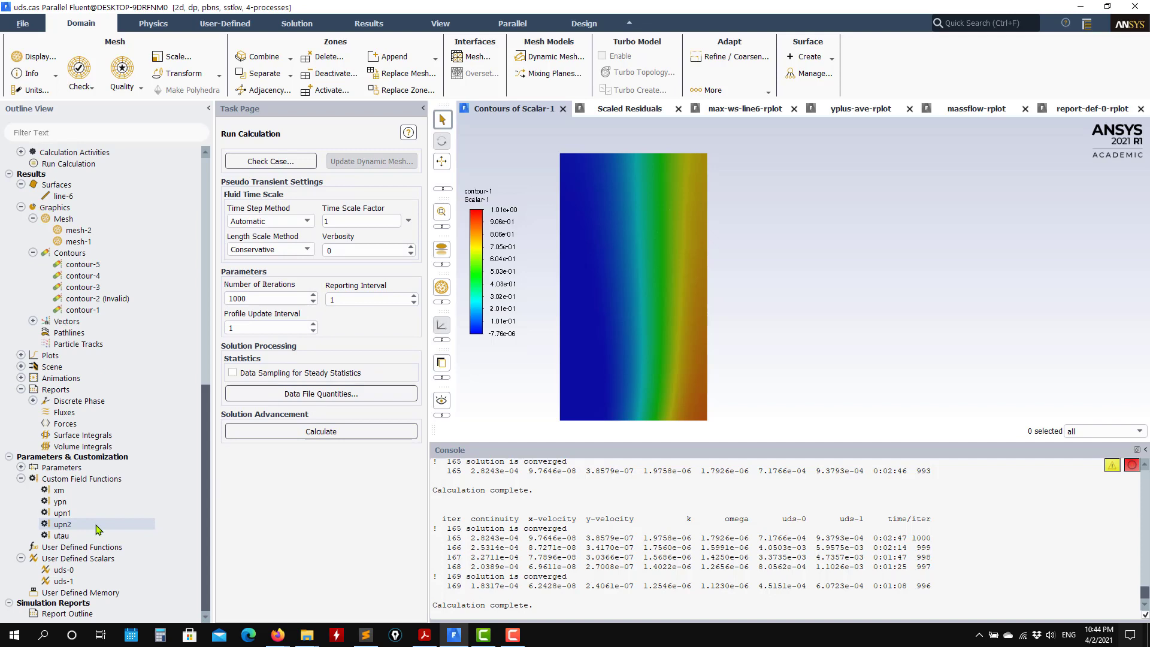
Step: Zoom out to show the full elbow with its broad, diffused Scalar-1 mixing band
click(62, 536)
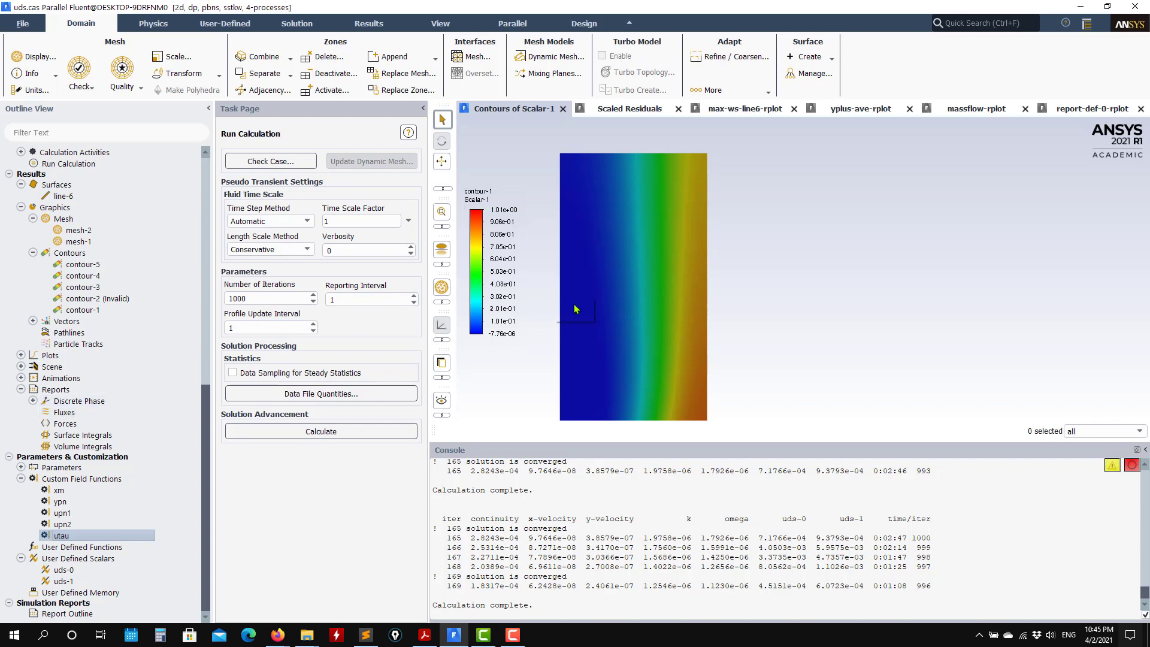
scroll(656, 288, down, 5)
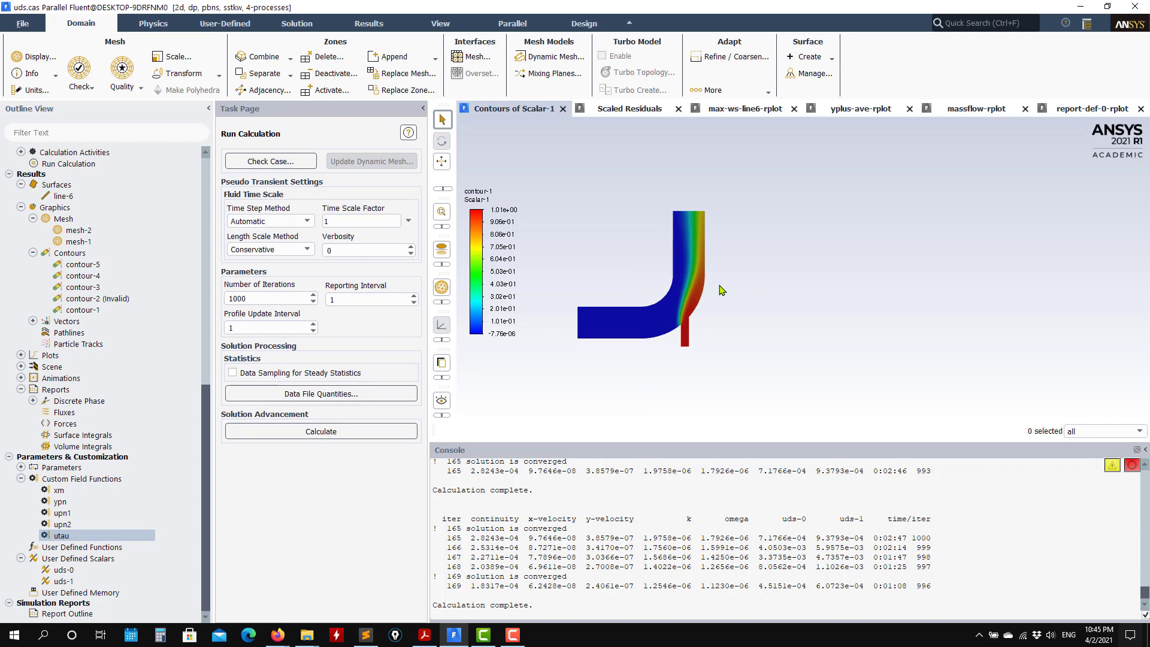